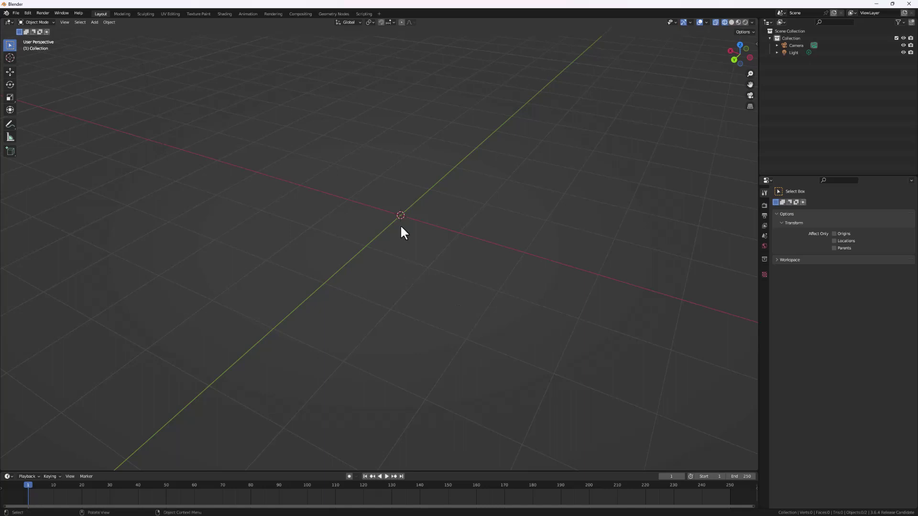
# Add a UV sphere mesh at the world origin.
pyautogui.hotkey('shift', 'a')
pyautogui.click(445, 240)
pyautogui.hotkey('ctrl', 'z')
pyautogui.hotkey('shift', 'a')
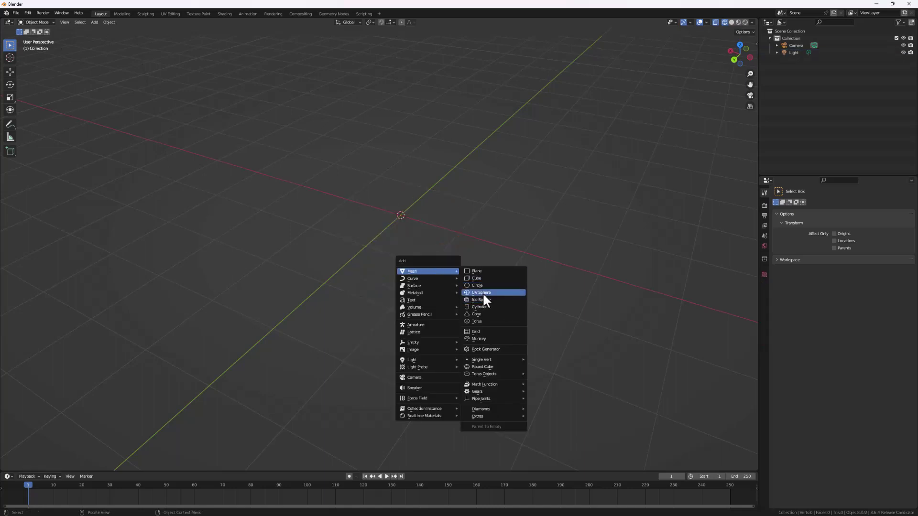
pyautogui.click(482, 293)
# Leave wireframe shading and turn the timeline area, enlarged to about half the window height, into a Shader Editor.
pyautogui.hotkey('shift', 'z')
pyautogui.moveTo(378, 471)
pyautogui.mouseDown()
pyautogui.moveTo(403, 241)
pyautogui.moveTo(371, 243)
pyautogui.mouseUp()
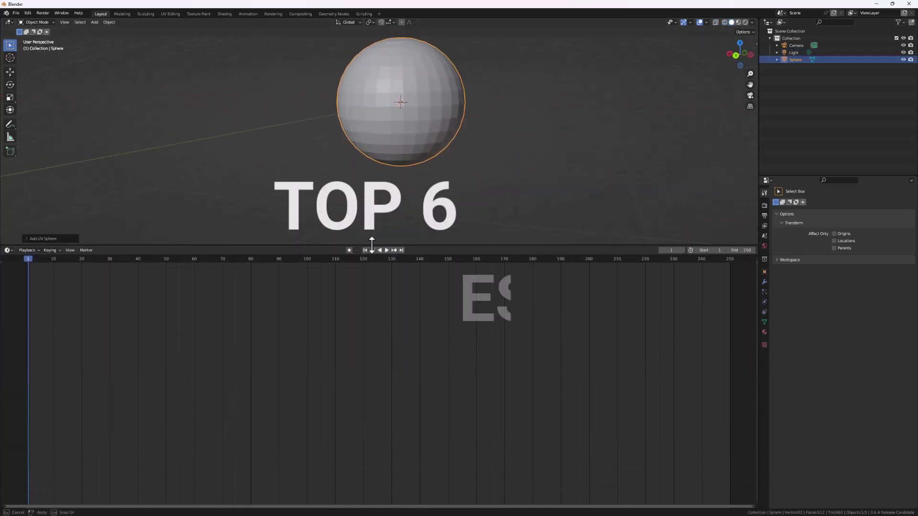
pyautogui.hotkey('shift', 'F3')
# Apply smooth shading to the UV sphere.
pyautogui.moveTo(363, 153); pyautogui.dragTo(397, 103, button='middle')
pyautogui.rightClick(397, 103)
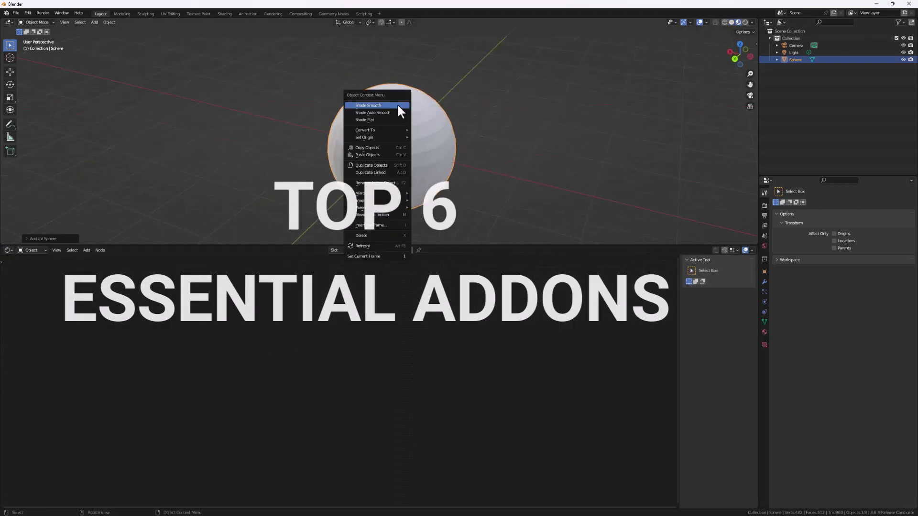
pyautogui.click(399, 106)
# Search the add-ons in the preferences for "node" and expand the Node Wrangler details.
pyautogui.click(27, 13)
pyautogui.click(38, 126)
pyautogui.click(192, 37)
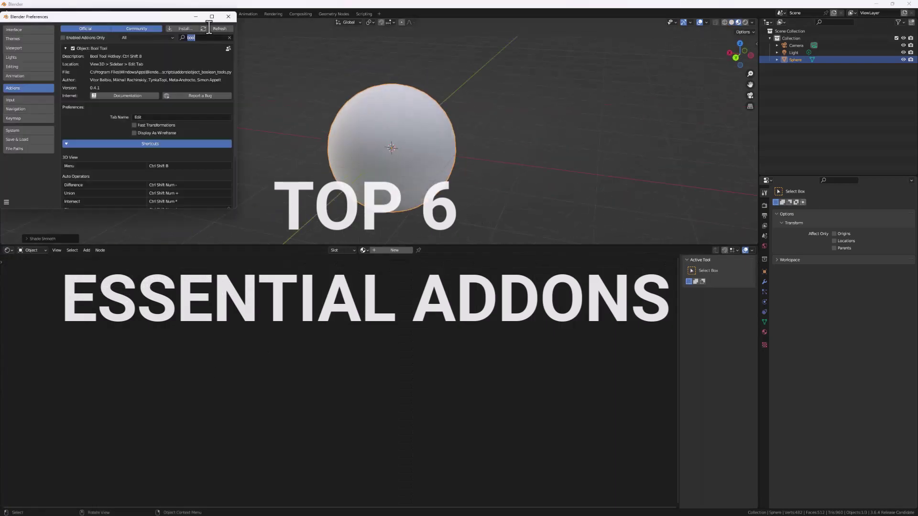
pyautogui.write('node')
pyautogui.click(66, 72)
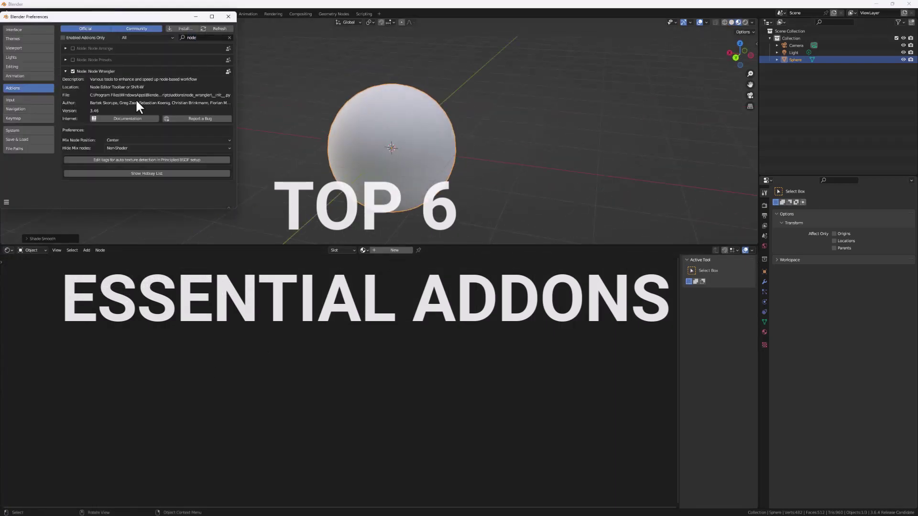
# Look through Node Wrangler's hotkey list and close the preferences.
pyautogui.click(151, 173)
pyautogui.scroll(-6, 163, 182)
pyautogui.scroll(-5, 160, 129)
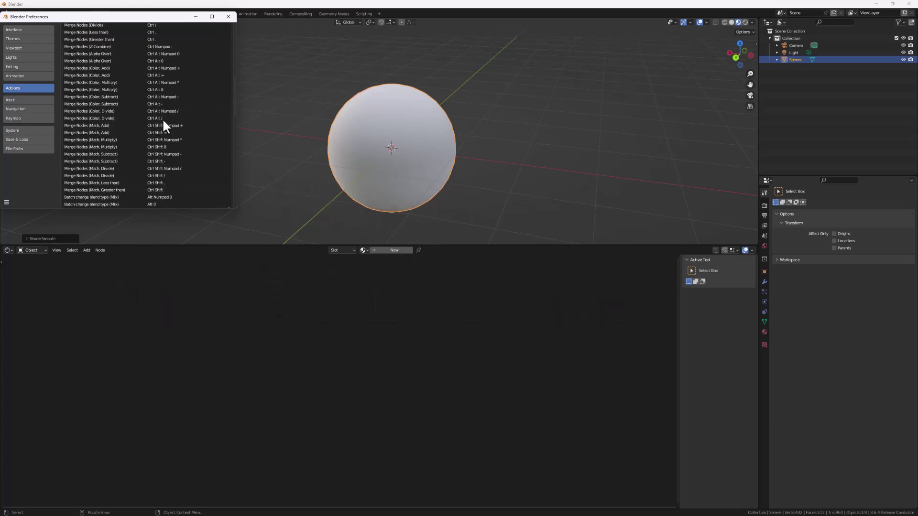
pyautogui.click(228, 16)
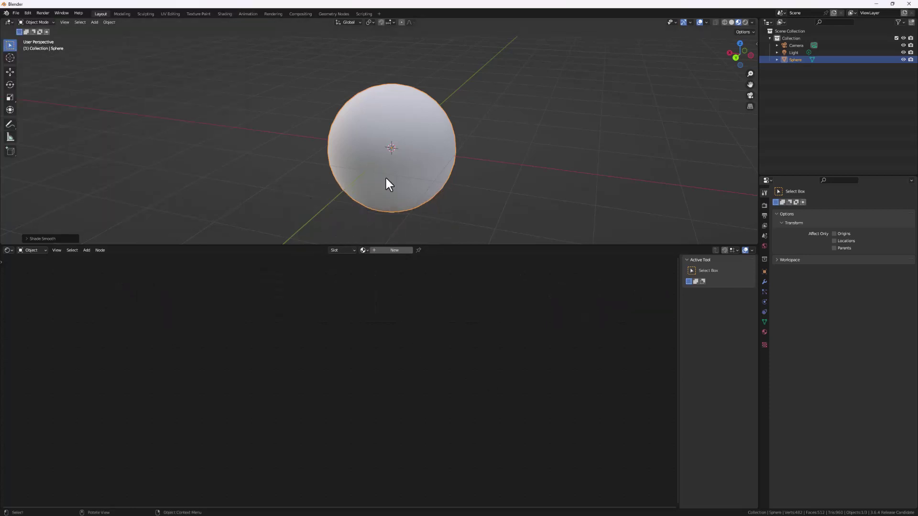
# Create a new material for the sphere and give it a blue base color.
pyautogui.click(390, 250)
pyautogui.click(344, 324)
pyautogui.click(337, 265)
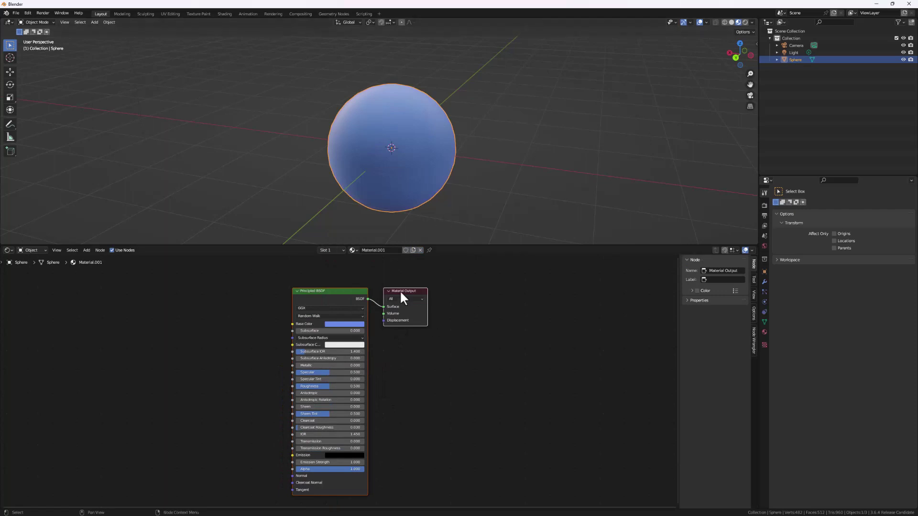
# Add a Texture Coordinate node in the free space before the Principled BSDF node.
pyautogui.press('Home')
pyautogui.hotkey('ctrl', 'n')
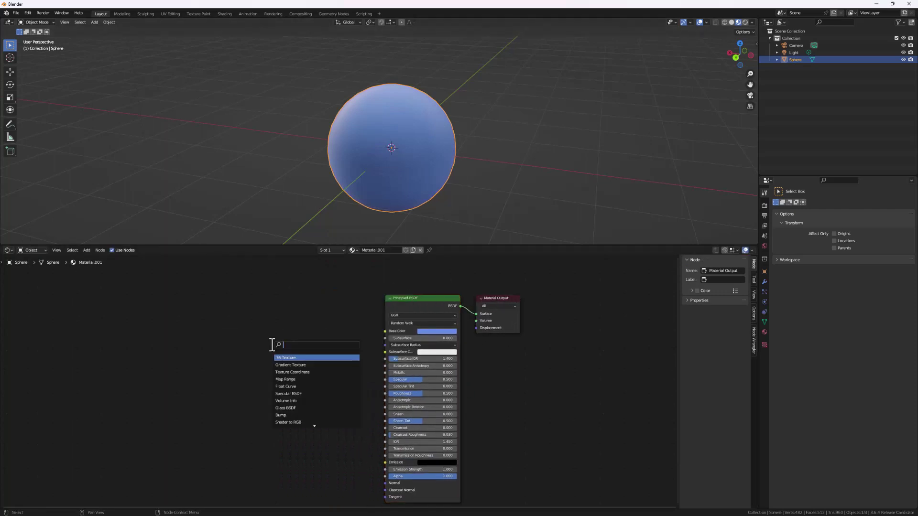
pyautogui.click(316, 371)
pyautogui.click(203, 359)
# In the default cube scene, duplicate the cube and place the copy beside it, about 2.3 m along Y.
pyautogui.moveTo(474, 355); pyautogui.dragTo(467, 352, button='middle')
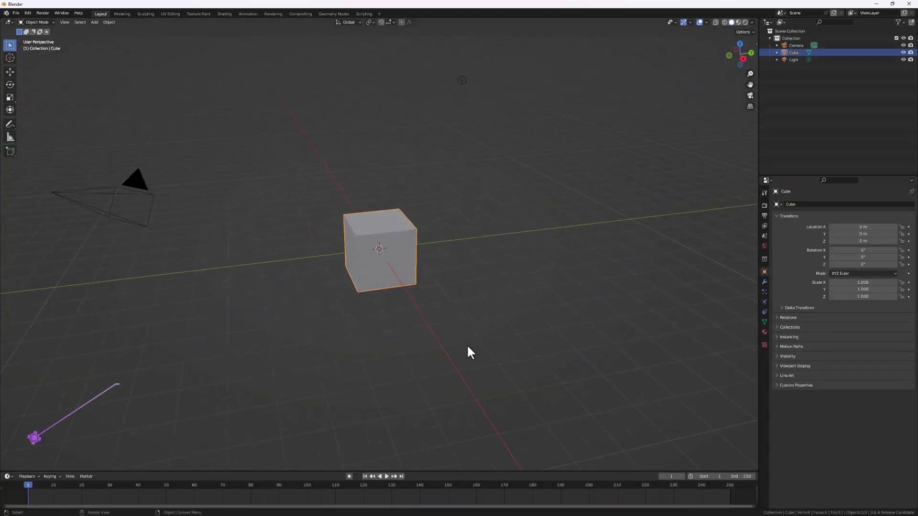
pyautogui.moveTo(506, 321); pyautogui.dragTo(397, 258, button='middle')
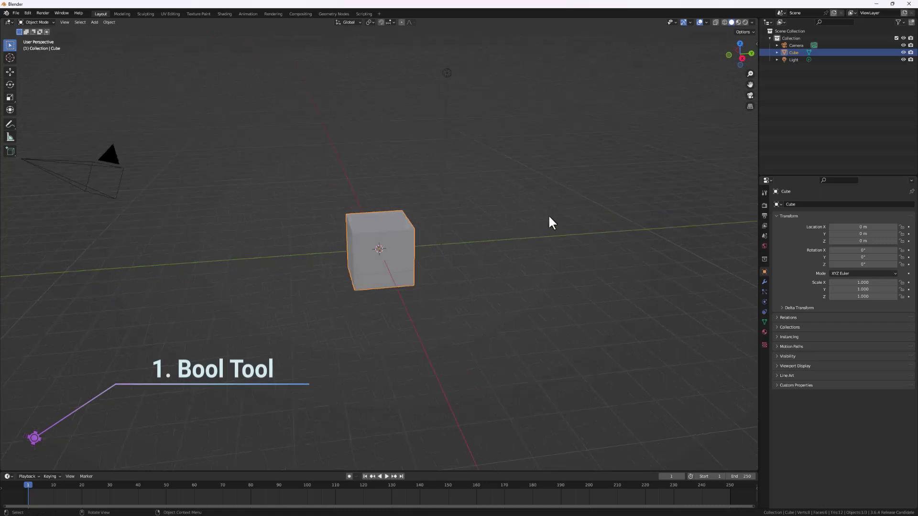
pyautogui.scroll(2, 387, 230)
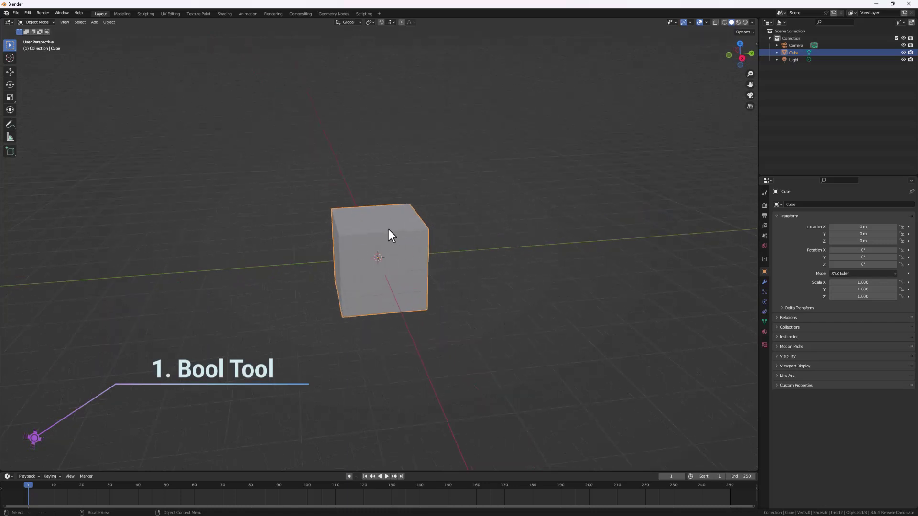
pyautogui.hotkey('shift', 'd')
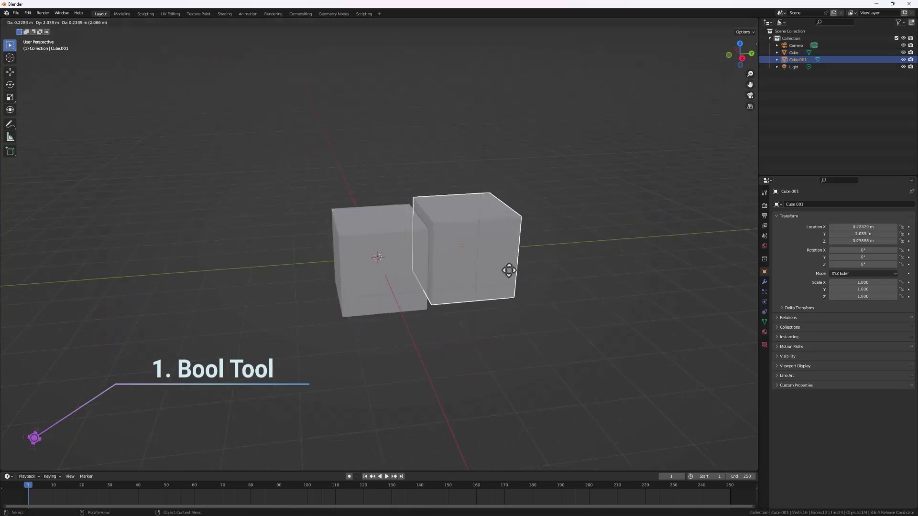
pyautogui.click(516, 266)
pyautogui.moveTo(517, 265); pyautogui.dragTo(625, 322, button='middle')
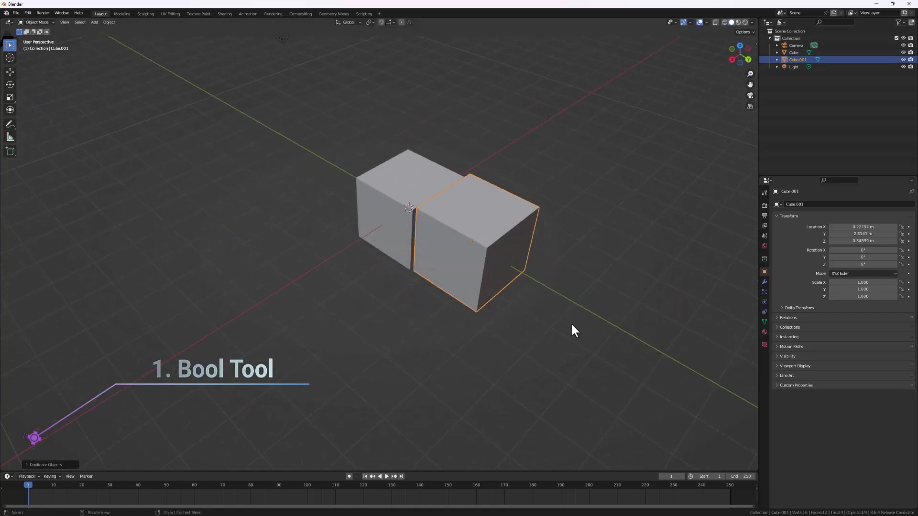
# Scale the duplicated cube to about 0.647 and move it to overlap the original's upper edge, at about Y 1.28 m and Z 1.22 m.
pyautogui.press('s')
pyautogui.click(533, 294)
pyautogui.press('g')
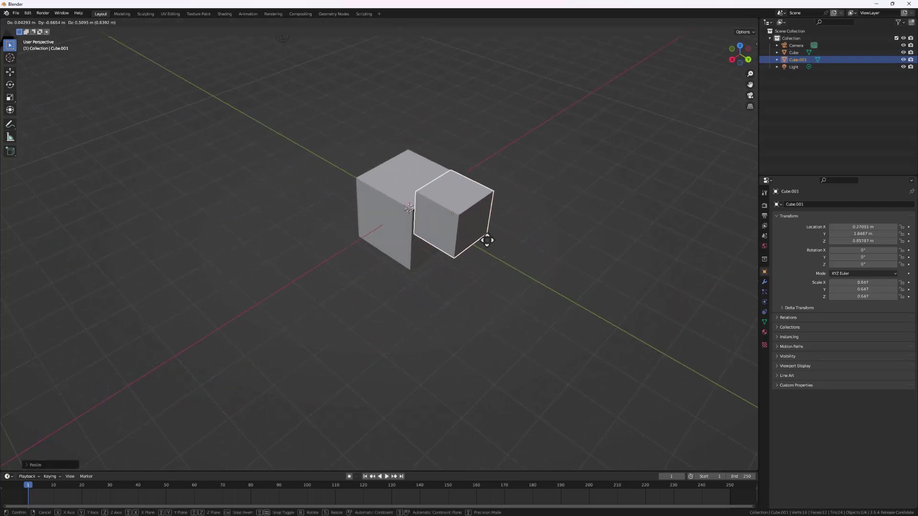
pyautogui.click(481, 223)
pyautogui.moveTo(481, 223); pyautogui.dragTo(432, 177, button='middle')
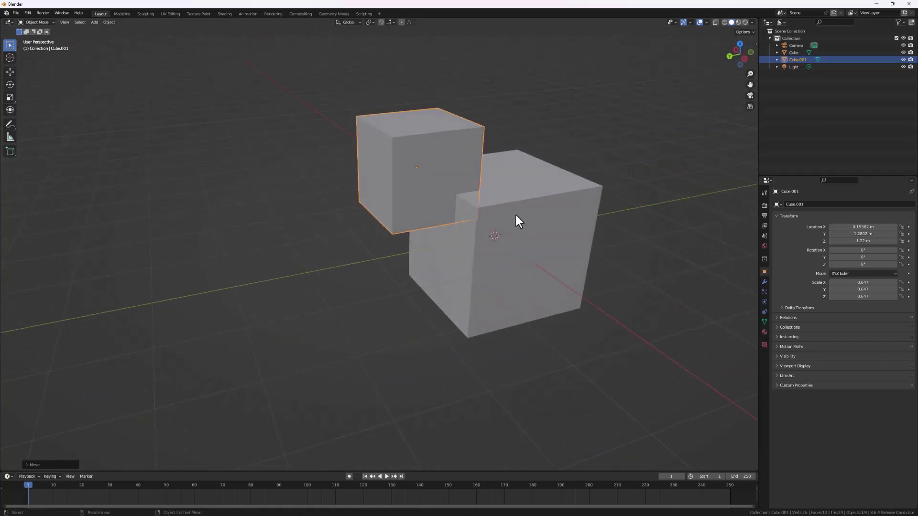
# Add a Boolean modifier set to Difference to the larger cube, with the smaller cube as its object.
pyautogui.click(529, 216)
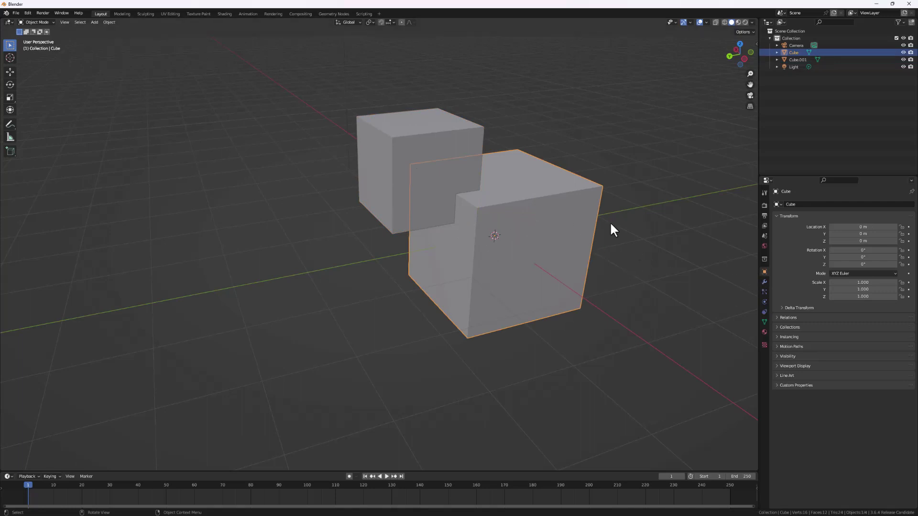
pyautogui.click(763, 282)
pyautogui.click(801, 204)
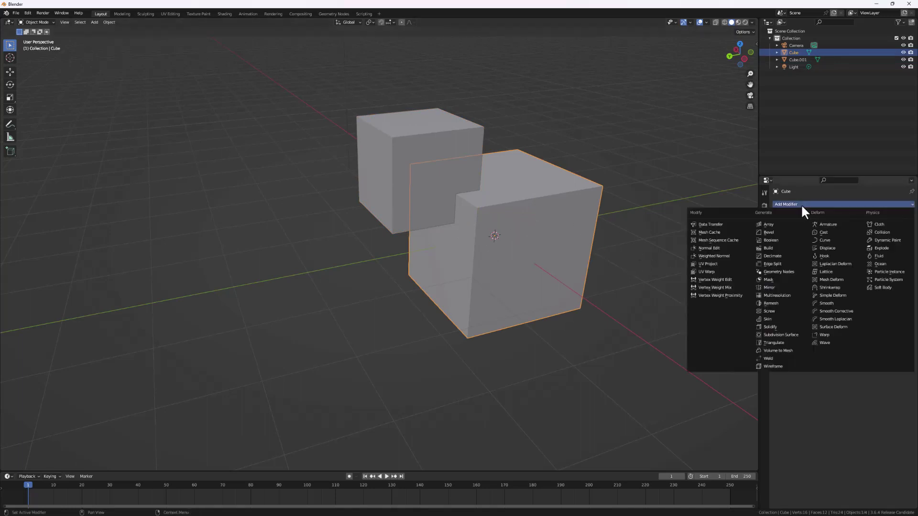
pyautogui.click(772, 240)
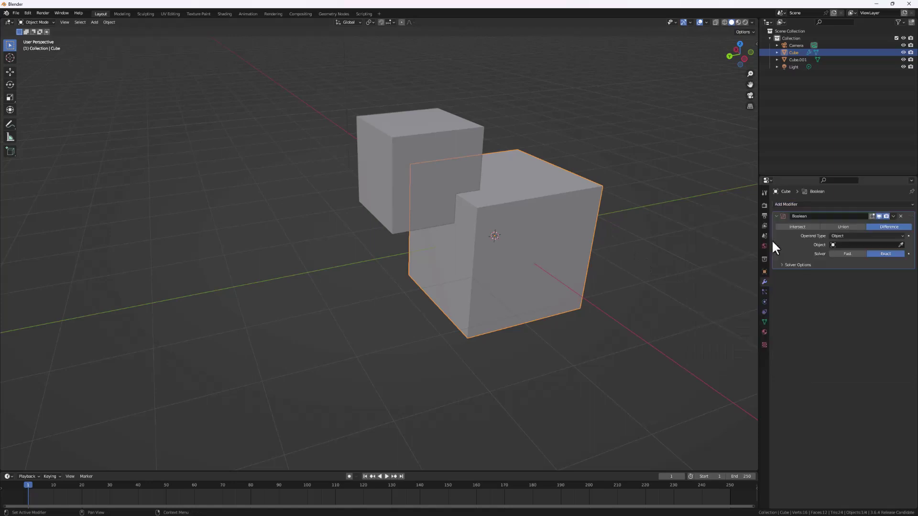
pyautogui.click(899, 244)
pyautogui.click(389, 132)
# Hide the smaller cube in the viewport and inspect the notch cut into the larger cube.
pyautogui.click(903, 52)
pyautogui.click(903, 52)
pyautogui.click(459, 143)
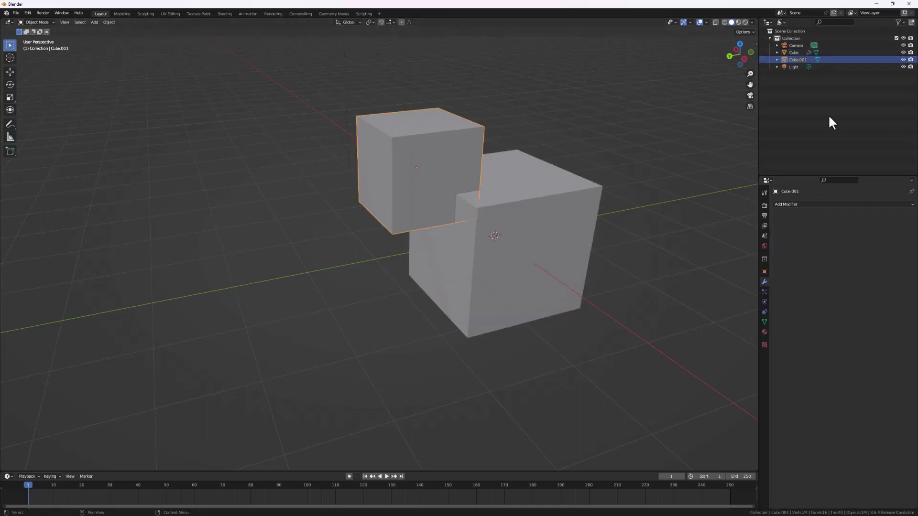
pyautogui.click(903, 60)
pyautogui.moveTo(417, 211); pyautogui.dragTo(451, 242, button='middle')
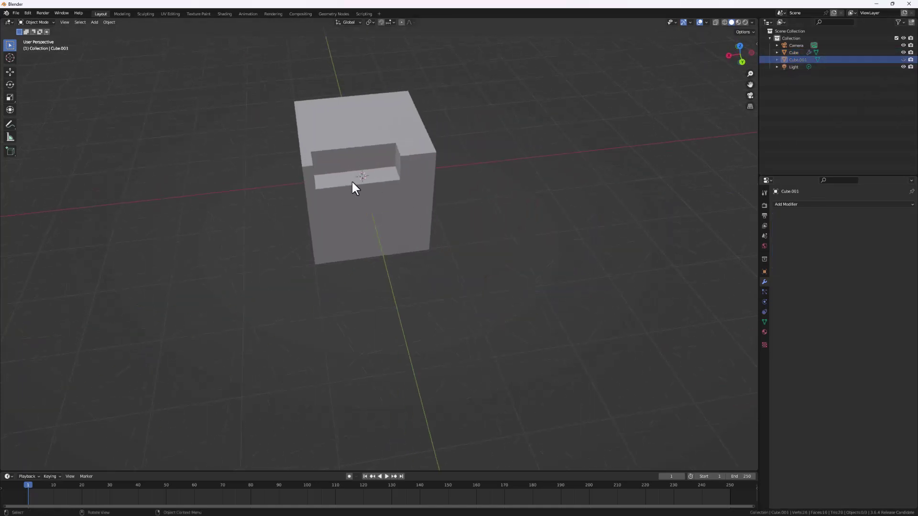
pyautogui.moveTo(331, 165); pyautogui.dragTo(360, 213, button='middle')
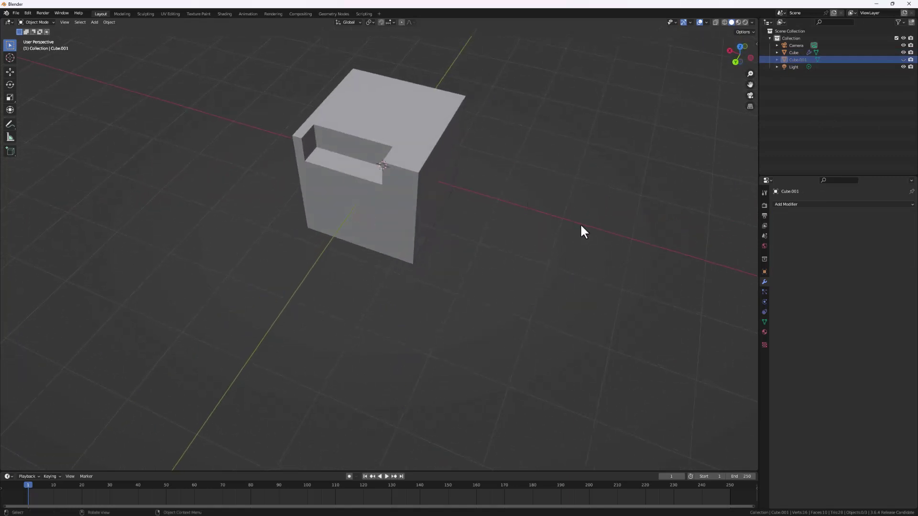
# Remove the Boolean modifier from the larger cube and unhide the smaller cube.
pyautogui.click(435, 161)
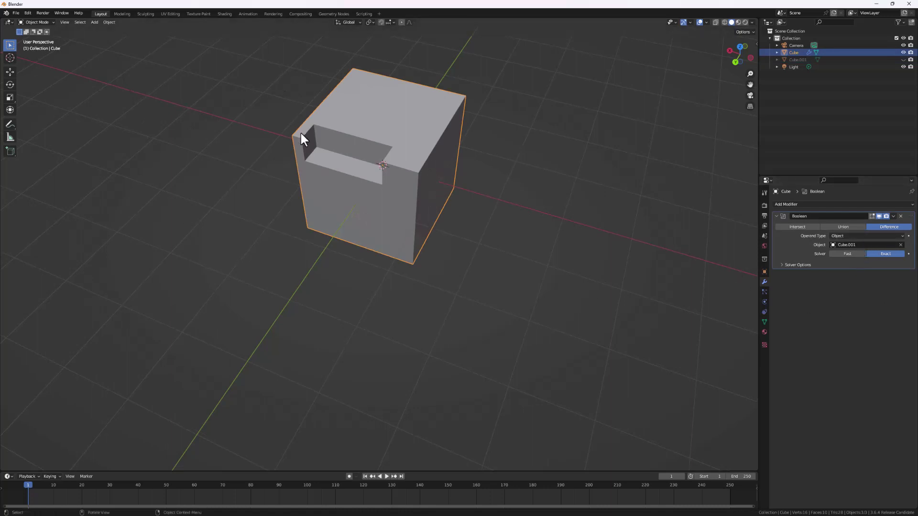
pyautogui.moveTo(363, 174); pyautogui.dragTo(379, 193, button='middle')
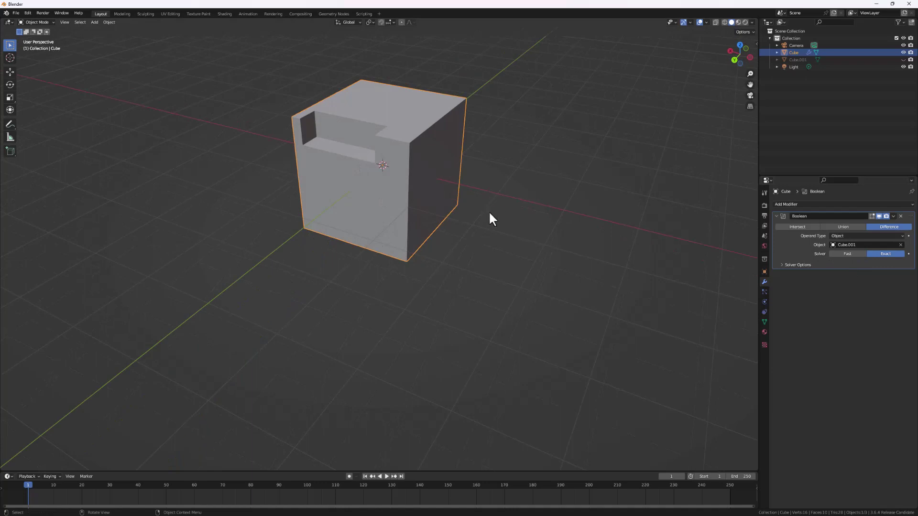
pyautogui.click(901, 216)
pyautogui.moveTo(387, 177); pyautogui.dragTo(412, 196, button='middle')
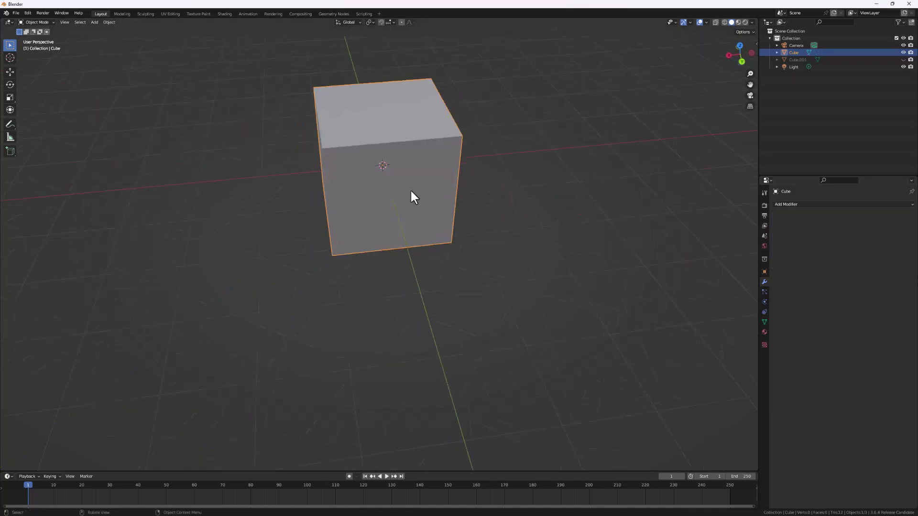
pyautogui.click(903, 59)
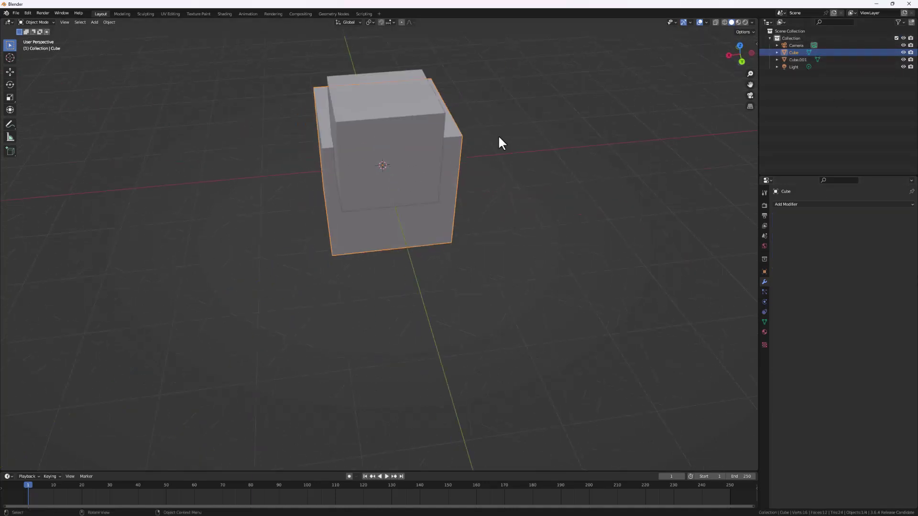
pyautogui.moveTo(497, 138); pyautogui.dragTo(434, 195, button='middle')
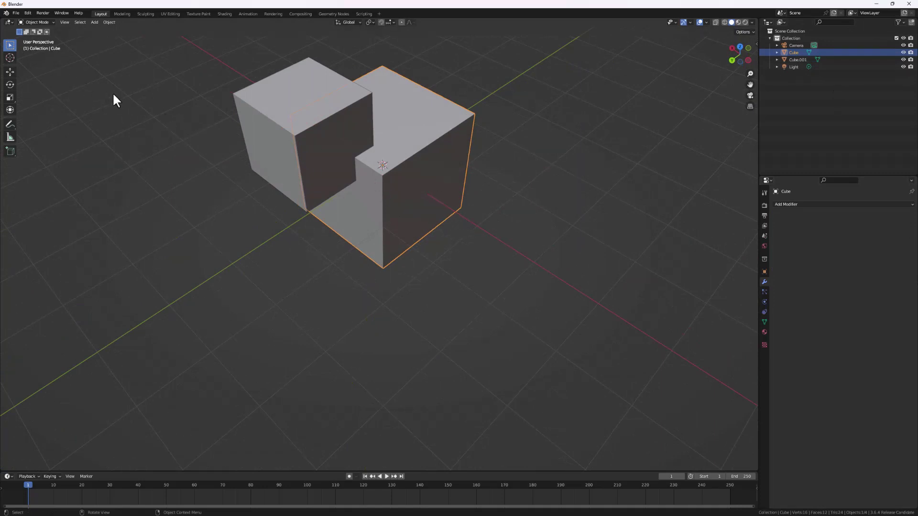
# Search the add-ons in the preferences for "bool" and expand the Bool Tool details.
pyautogui.click(15, 13)
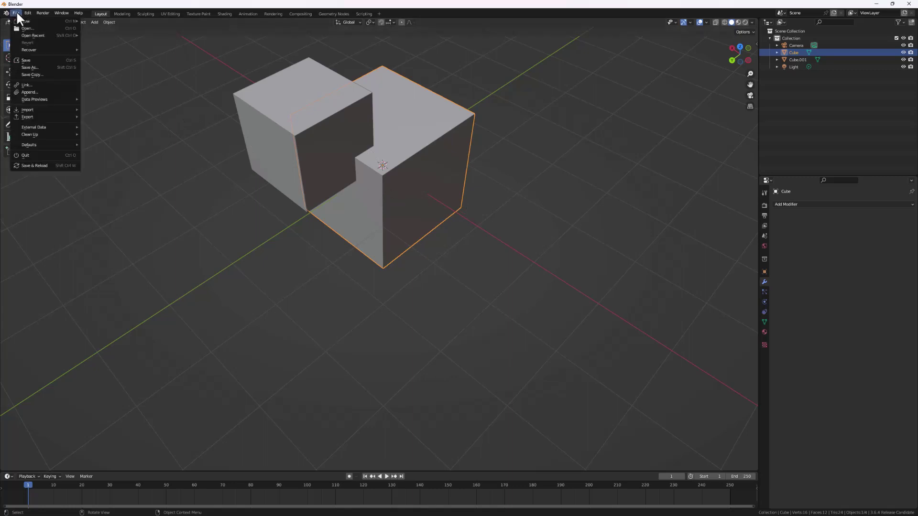
pyautogui.moveTo(30, 12)
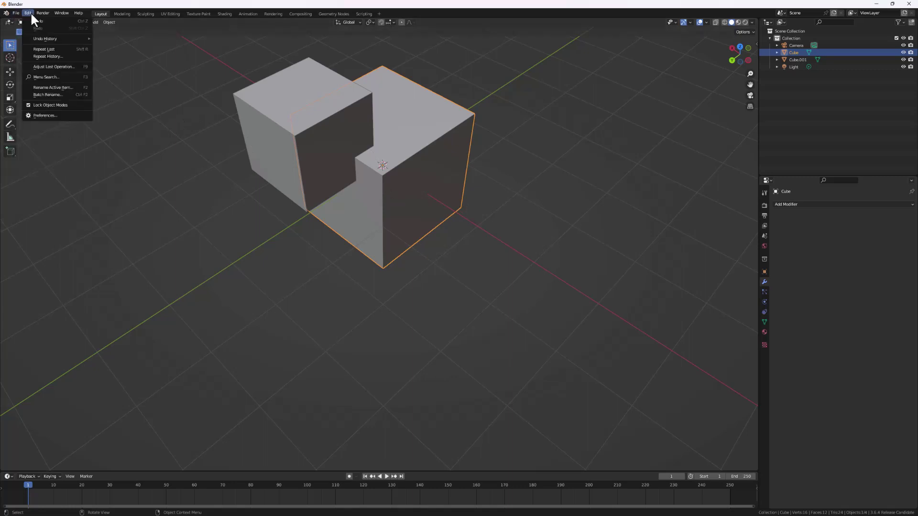
pyautogui.click(41, 116)
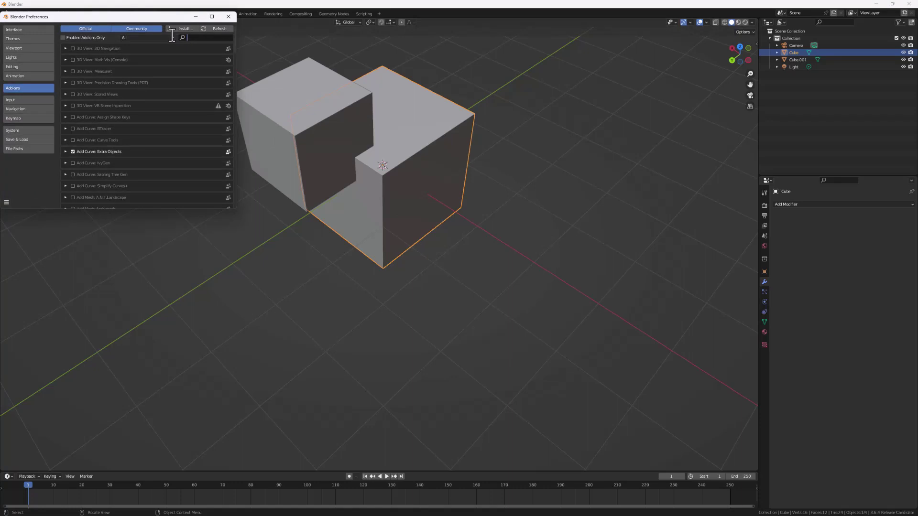
pyautogui.write('bool')
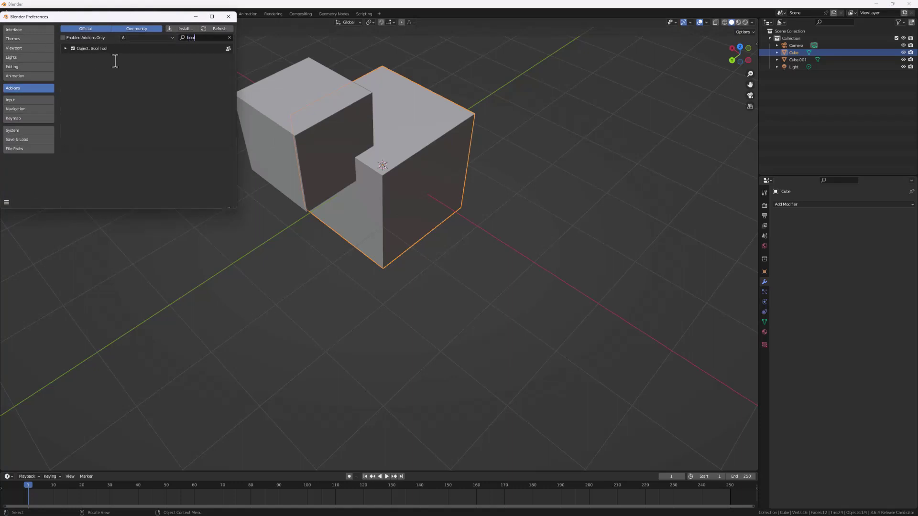
pyautogui.click(65, 48)
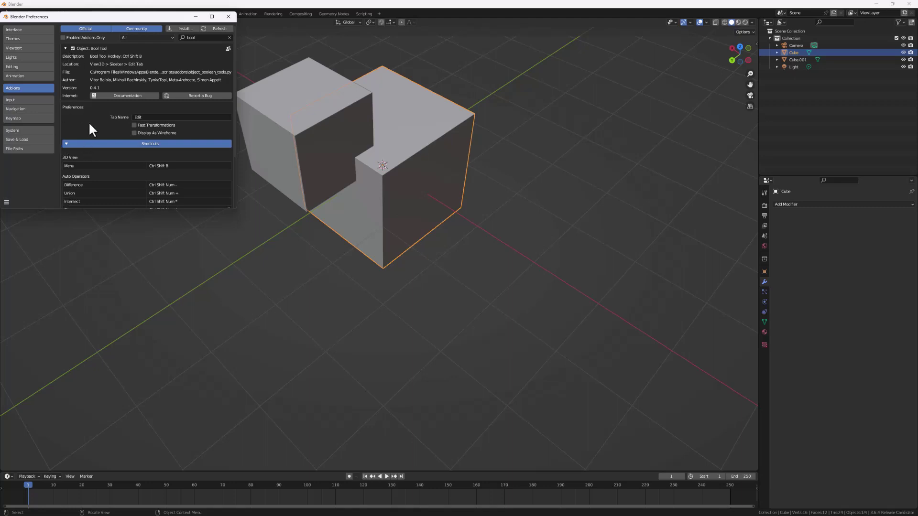
# Review Bool Tool's shortcuts for the auto and brush operators, close the preferences and view the two overlapping cubes.
pyautogui.scroll(-5, 89, 123)
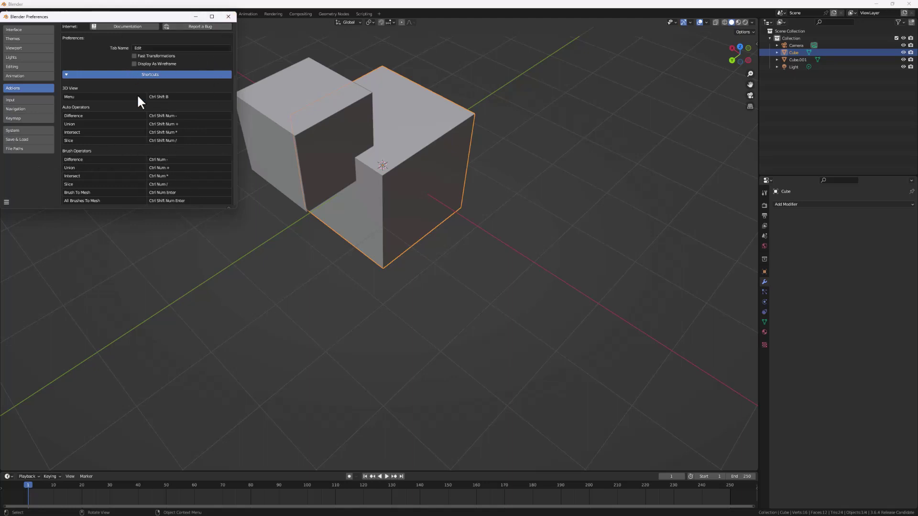
pyautogui.scroll(1, 135, 90)
pyautogui.scroll(2, 133, 90)
pyautogui.click(228, 16)
pyautogui.moveTo(457, 161); pyautogui.dragTo(696, 240, button='middle')
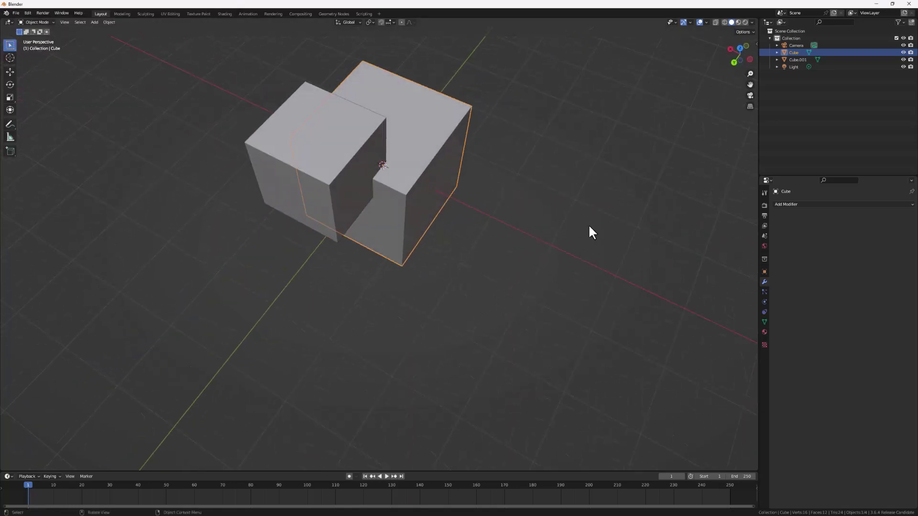
pyautogui.moveTo(444, 203); pyautogui.dragTo(457, 186, button='middle')
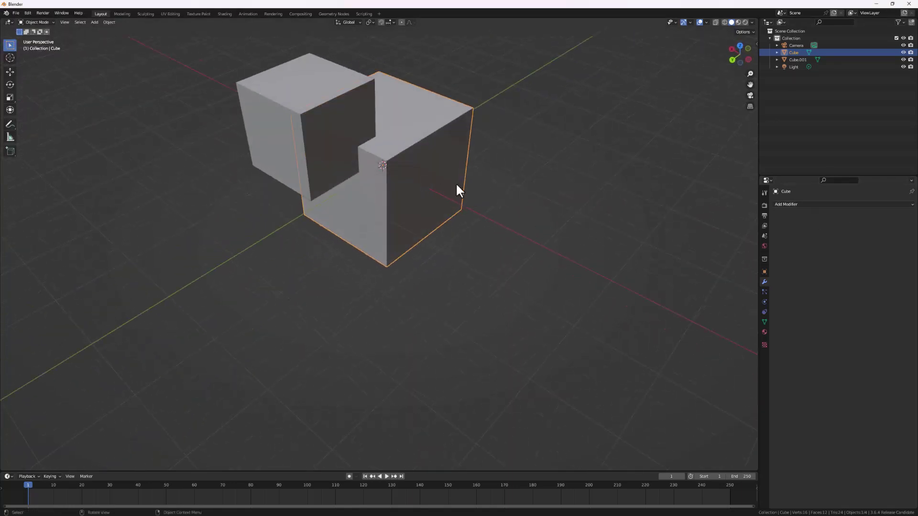
# Subtract the smaller cube from the larger one with Bool Tool's brush difference, keeping the larger cube active, and inspect the cut.
pyautogui.click(284, 133)
pyautogui.moveTo(284, 133); pyautogui.dragTo(309, 116, button='middle')
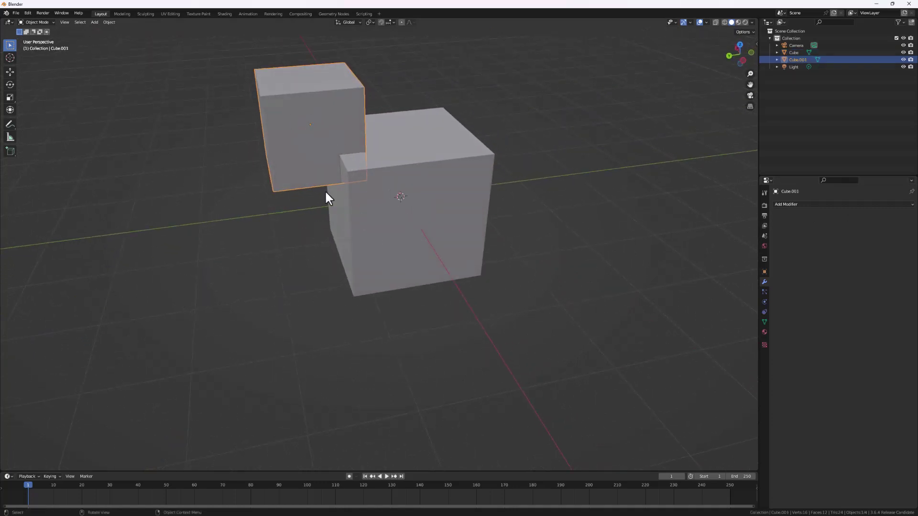
pyautogui.keyDown('shift'); pyautogui.click(438, 211); pyautogui.keyUp('shift')
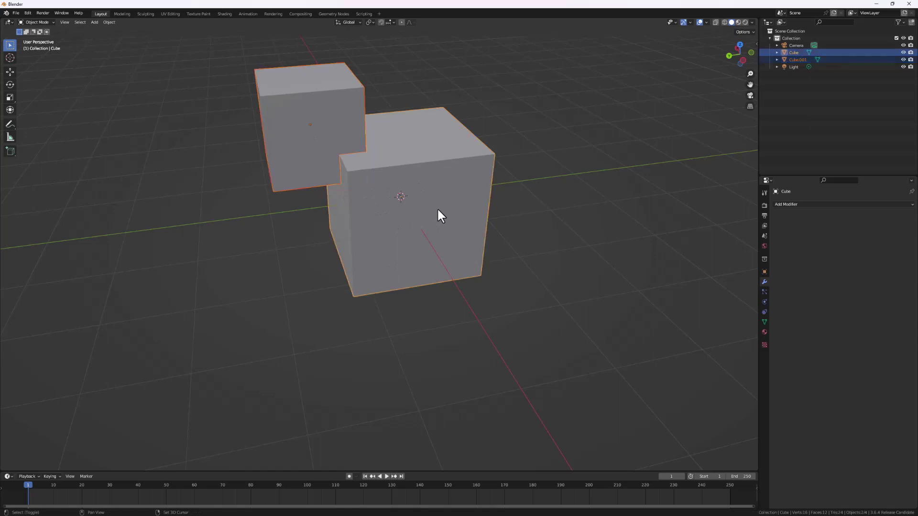
pyautogui.moveTo(410, 204); pyautogui.dragTo(441, 198, button='middle')
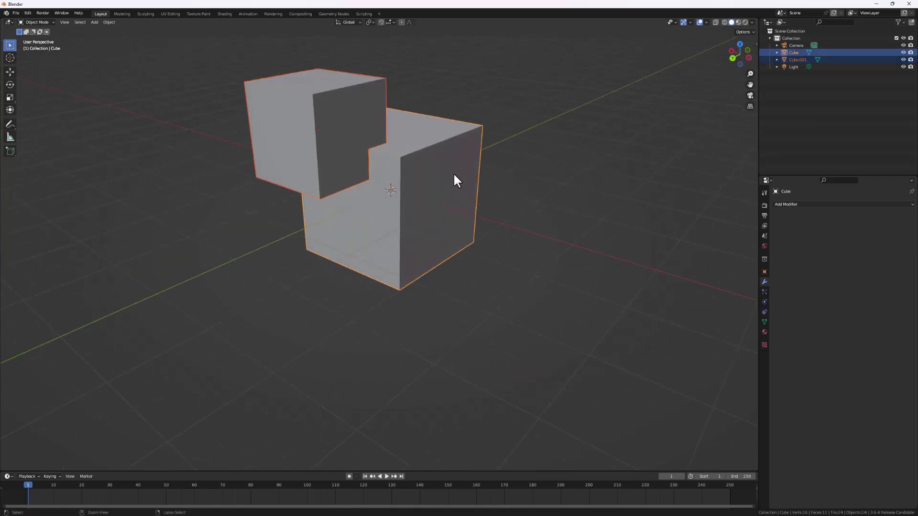
pyautogui.press('ctrl+KP_Subtract')
pyautogui.moveTo(454, 174)
pyautogui.mouseDown(button='middle')
pyautogui.moveTo(439, 168)
pyautogui.moveTo(461, 171)
pyautogui.moveTo(440, 171)
pyautogui.mouseUp(button='middle')
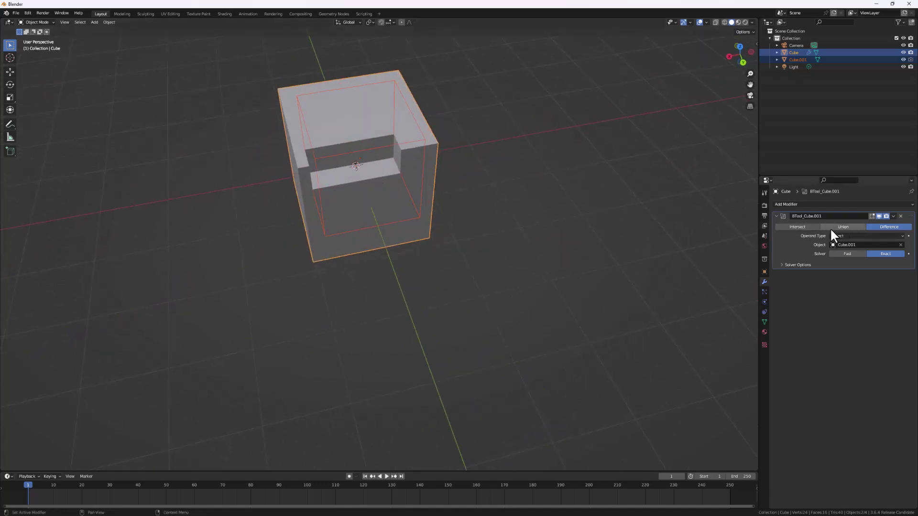
pyautogui.moveTo(630, 221); pyautogui.dragTo(605, 220, button='middle')
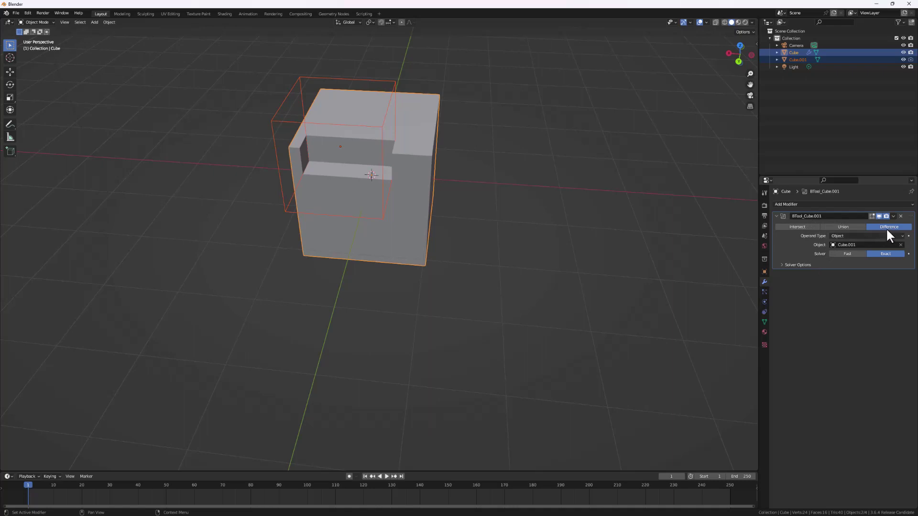
# Try the Union and Intersect operations on the larger cube's Boolean modifier and return it to Difference.
pyautogui.click(845, 227)
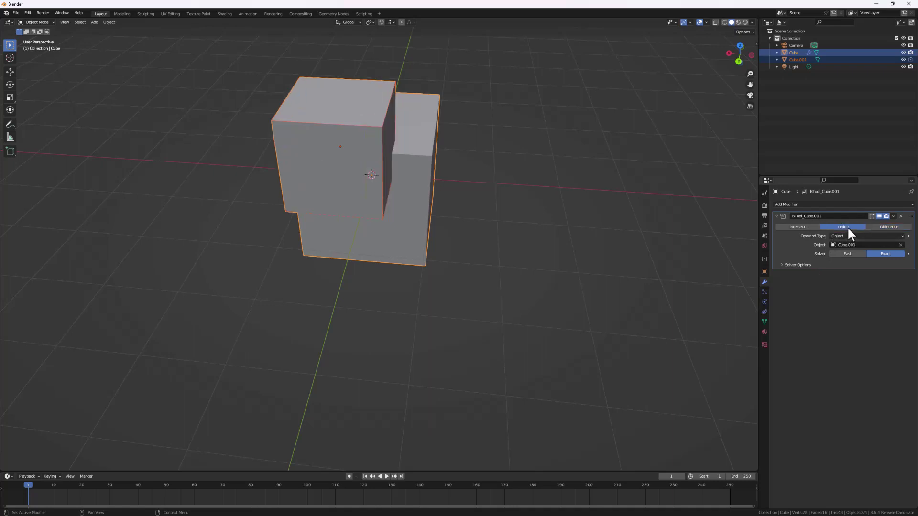
pyautogui.moveTo(470, 215); pyautogui.dragTo(453, 199, button='middle')
pyautogui.click(797, 226)
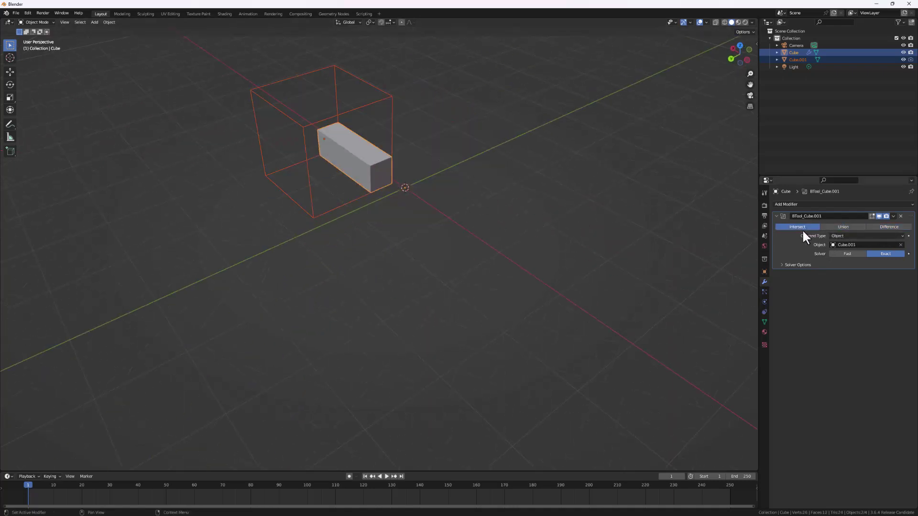
pyautogui.moveTo(550, 206); pyautogui.dragTo(333, 167, button='middle')
pyautogui.click(893, 227)
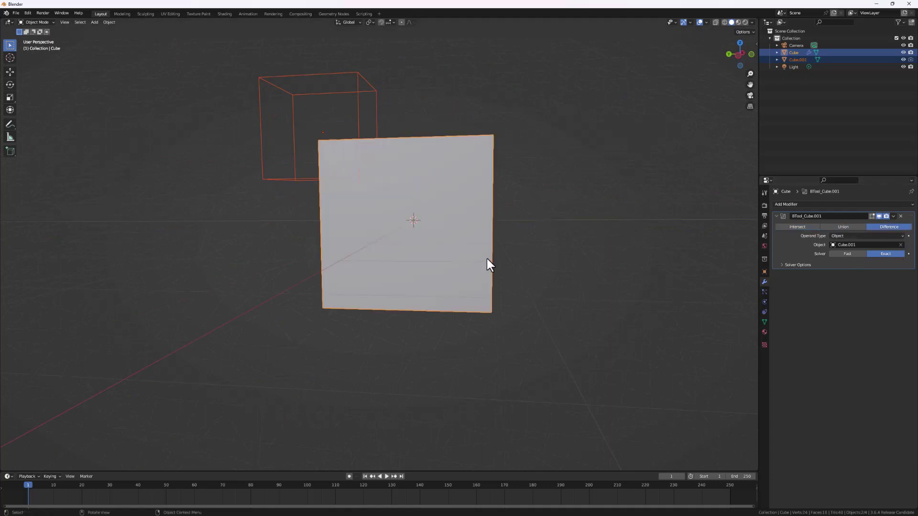
pyautogui.moveTo(487, 258); pyautogui.dragTo(471, 270, button='middle')
pyautogui.moveTo(739, 241); pyautogui.dragTo(715, 237, button='middle')
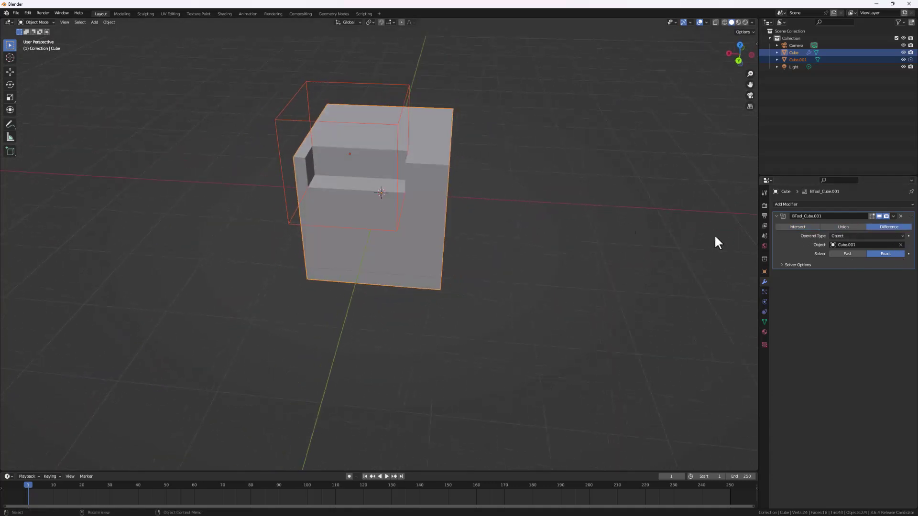
# Select the smaller cutter cube and examine its Visibility and Viewport Display settings in the object properties.
pyautogui.moveTo(397, 128); pyautogui.dragTo(446, 130, button='middle')
pyautogui.click(369, 96)
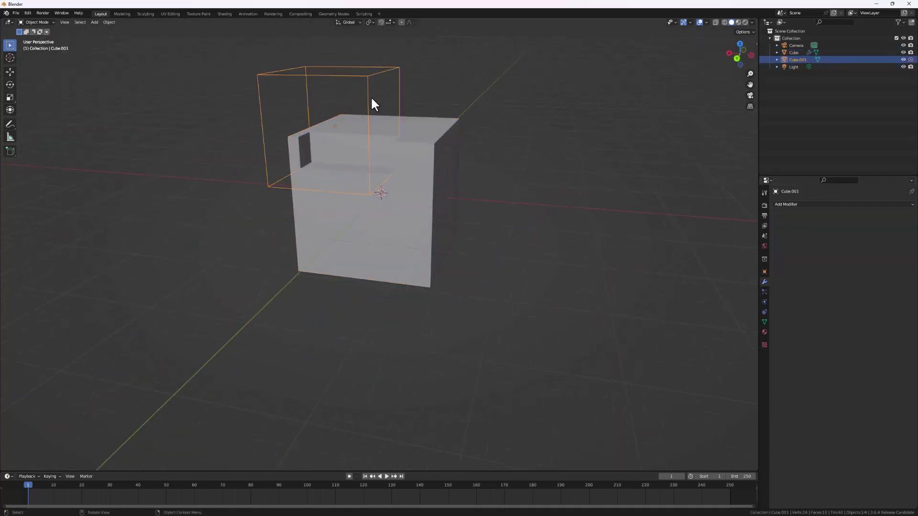
pyautogui.click(764, 322)
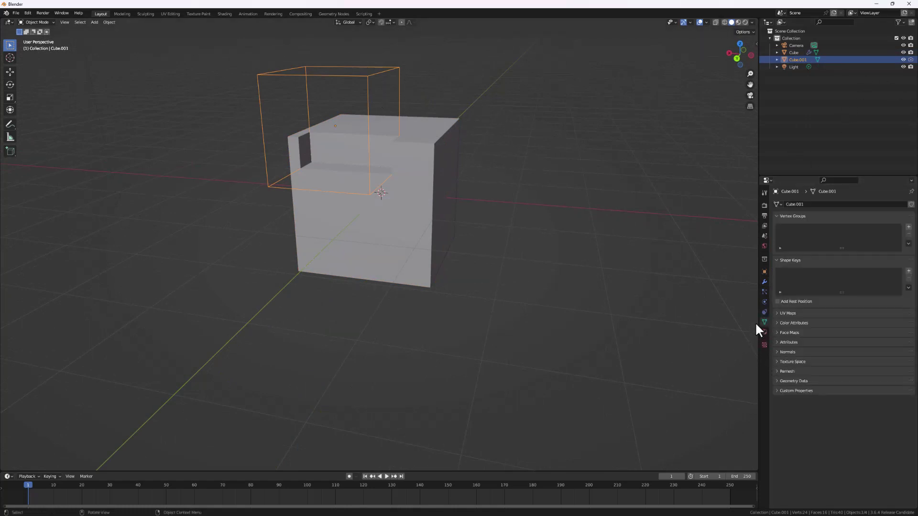
pyautogui.click(764, 272)
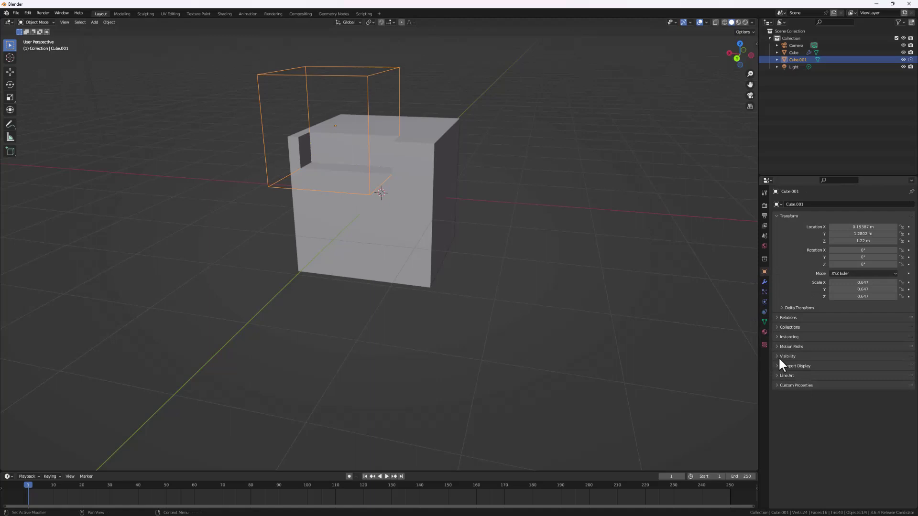
pyautogui.click(784, 356)
pyautogui.click(778, 408)
pyautogui.scroll(-1, 873, 449)
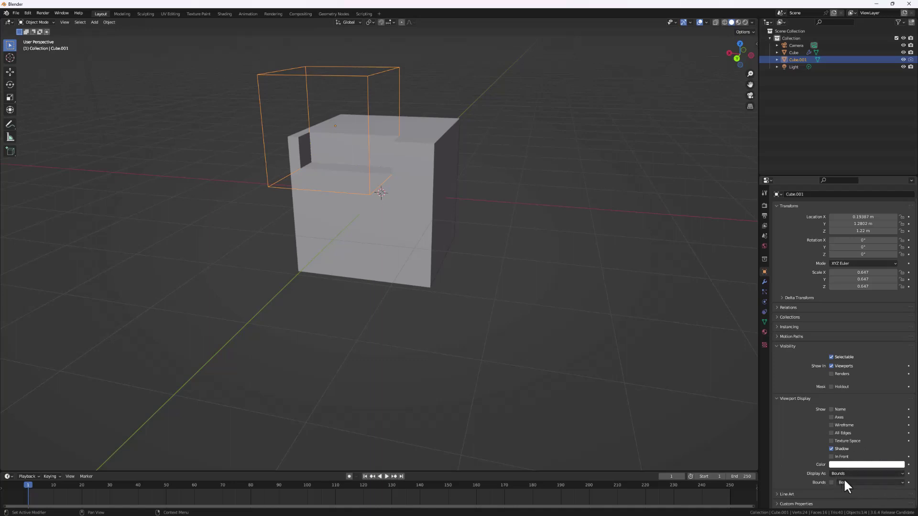
pyautogui.moveTo(400, 180); pyautogui.dragTo(354, 98, button='middle')
pyautogui.moveTo(410, 120); pyautogui.dragTo(333, 90, button='middle')
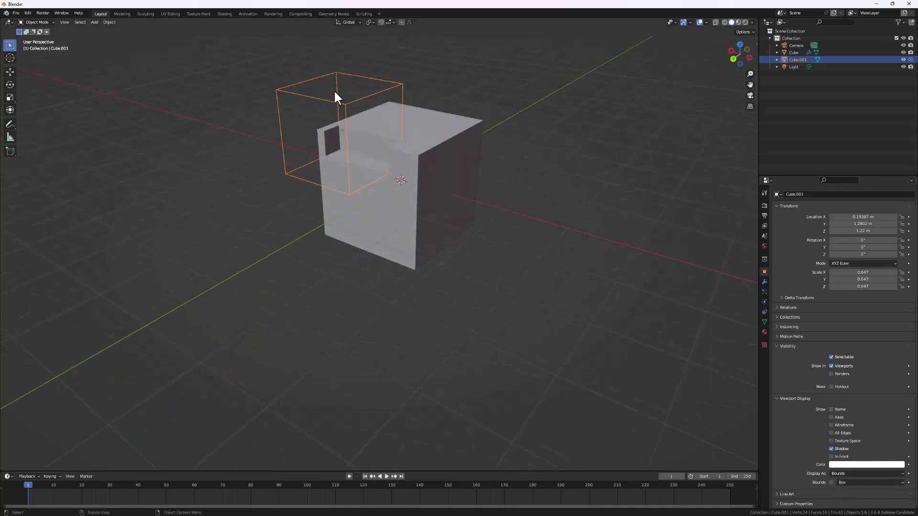
# Select the notched larger cube and show the active tool settings.
pyautogui.click(540, 175)
pyautogui.moveTo(385, 144); pyautogui.dragTo(533, 225, button='middle')
pyautogui.click(414, 149)
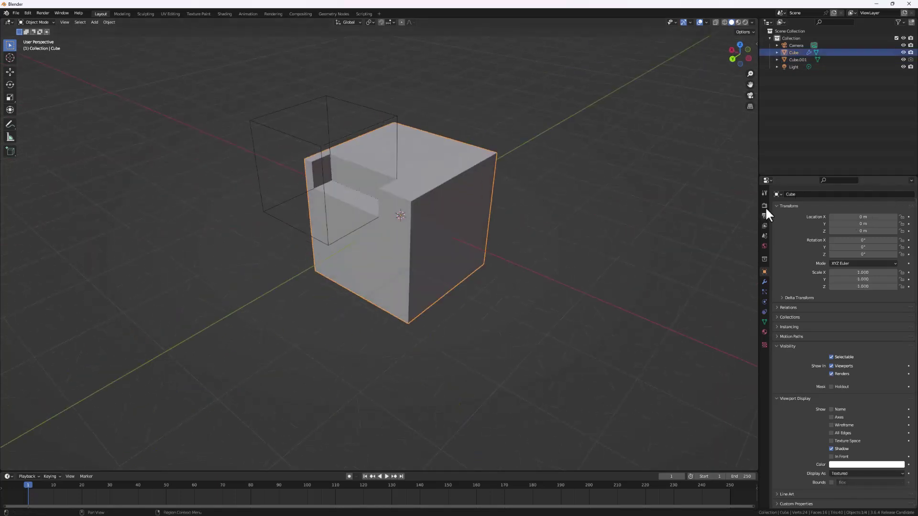
pyautogui.click(765, 193)
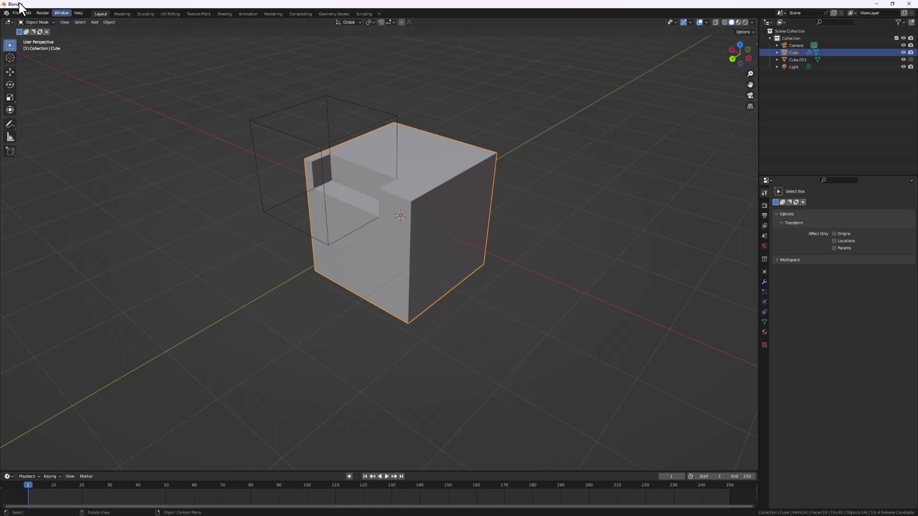
pyautogui.moveTo(463, 262); pyautogui.dragTo(412, 231, button='middle')
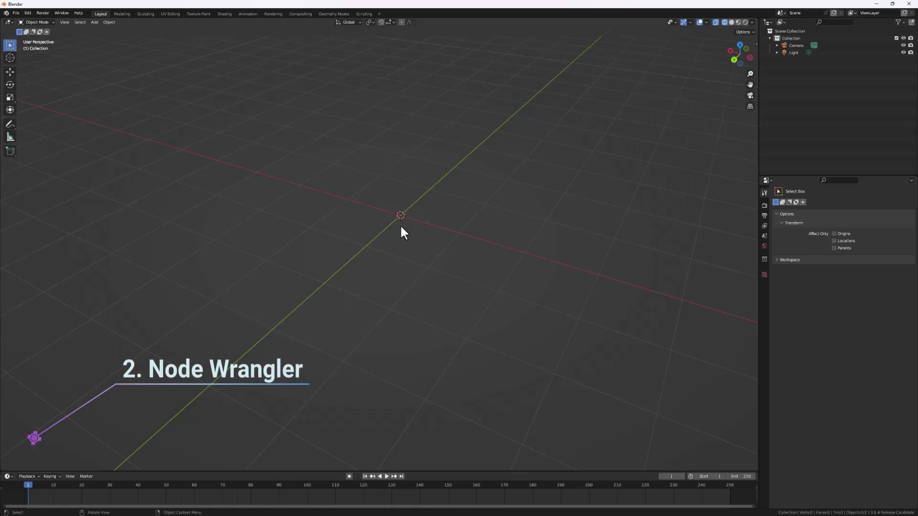
pyautogui.hotkey('shift', 'a')
pyautogui.moveTo(401, 228)
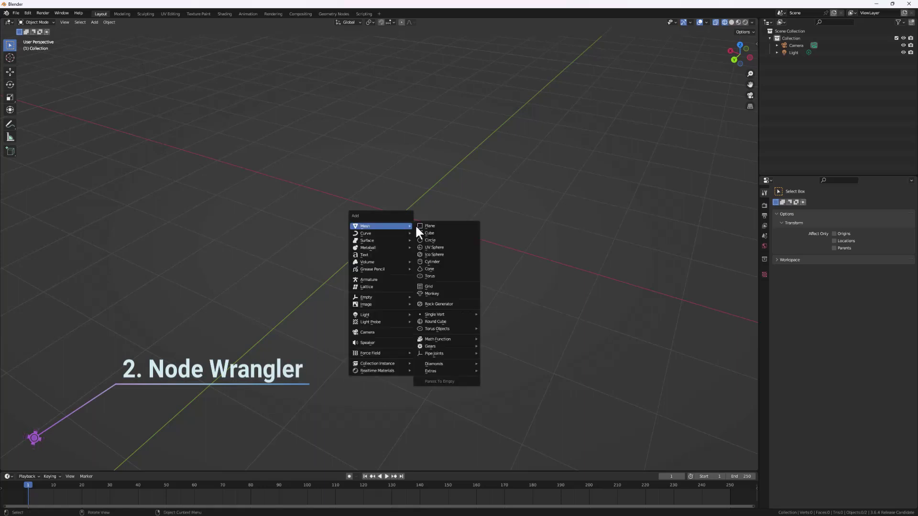
pyautogui.click(446, 240)
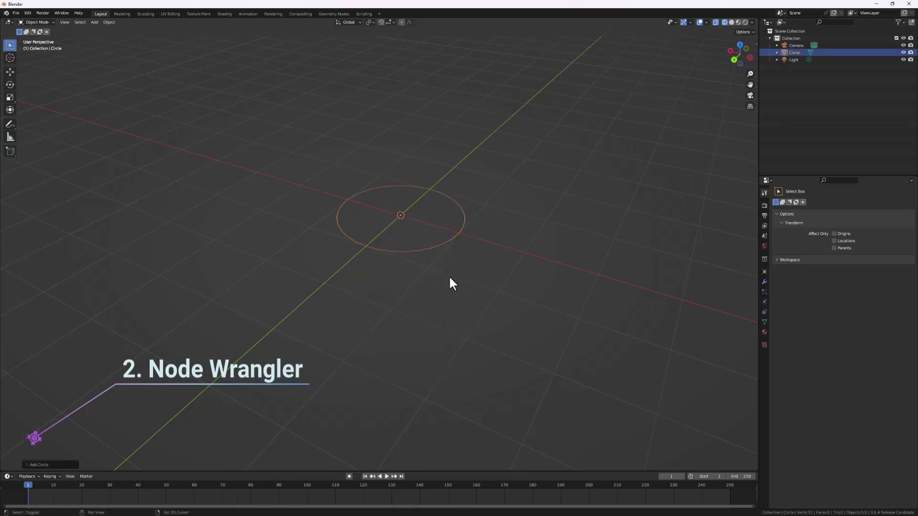
pyautogui.press('x')
pyautogui.click(446, 270)
# Add a UV sphere at the origin and show the viewport in solid shading.
pyautogui.hotkey('shift', 'a')
pyautogui.moveTo(447, 270)
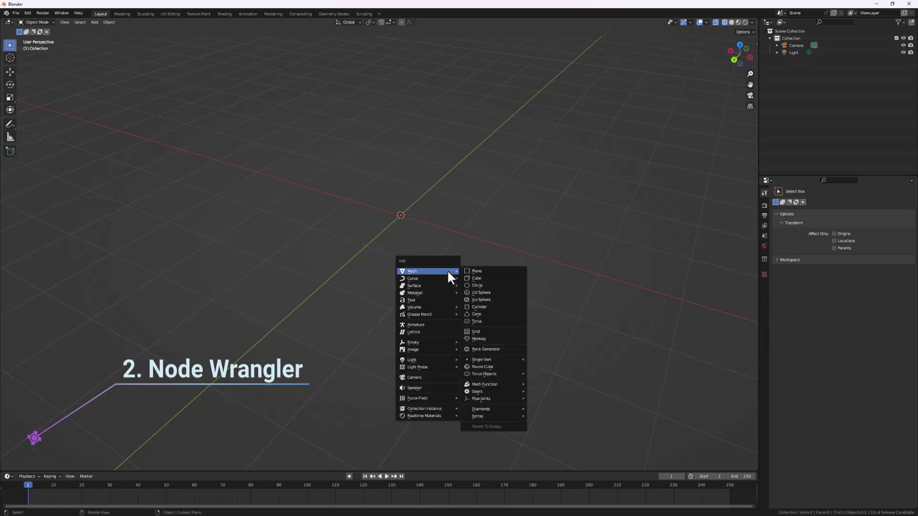
pyautogui.click(483, 293)
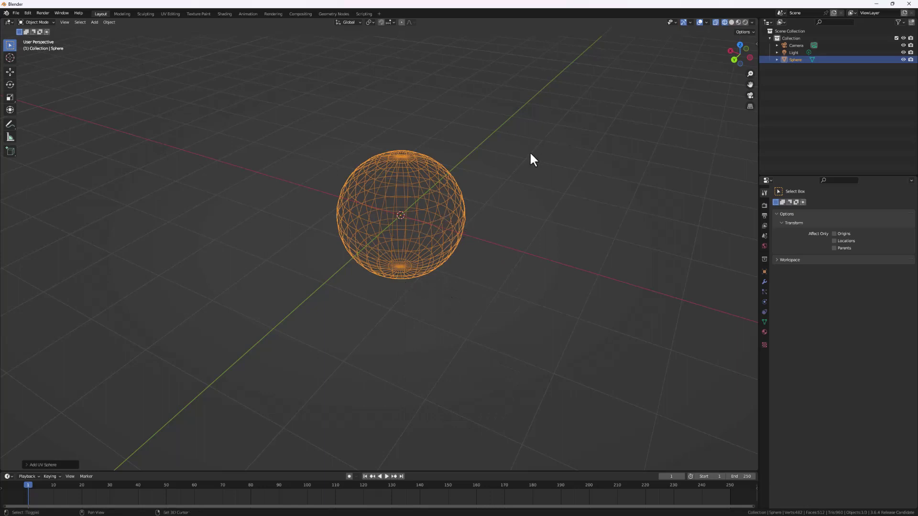
pyautogui.click(731, 22)
pyautogui.moveTo(416, 215); pyautogui.dragTo(380, 223, button='middle')
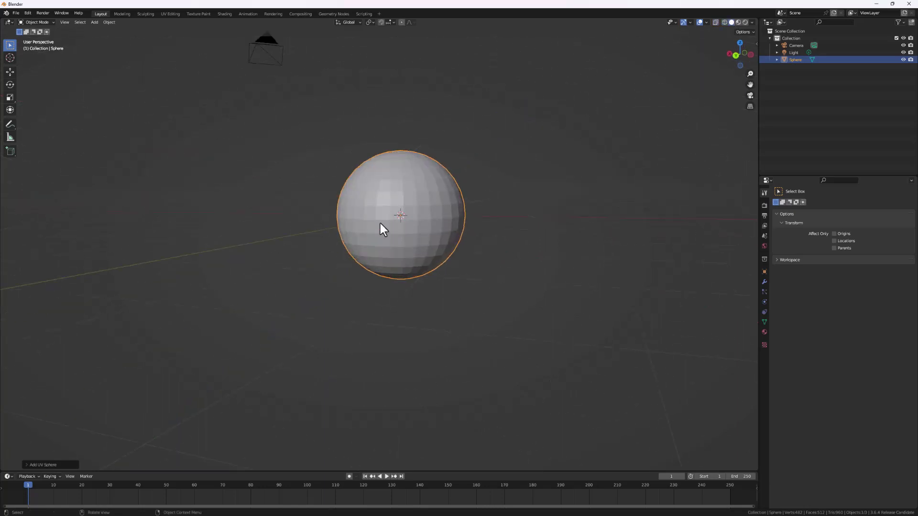
# Enlarge the timeline area to about half the window height and change it to the Shader Editor.
pyautogui.moveTo(418, 471); pyautogui.dragTo(371, 247)
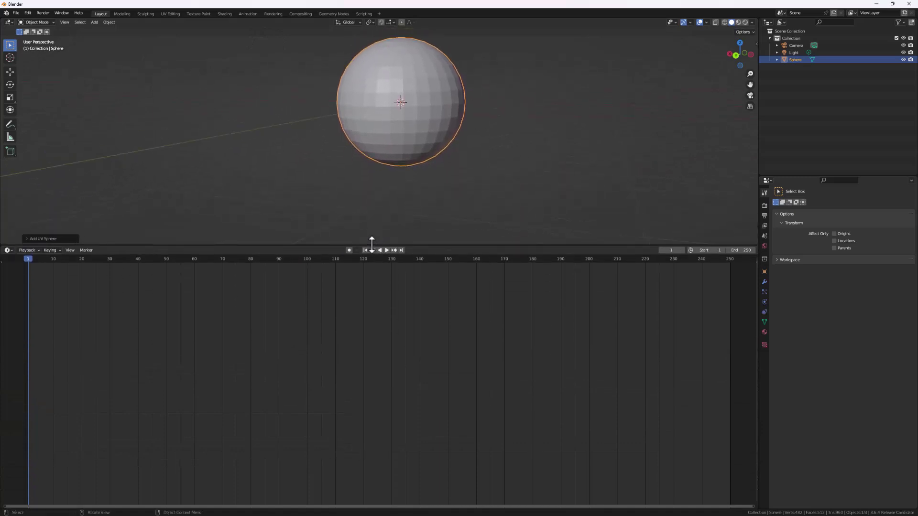
pyautogui.click(8, 250)
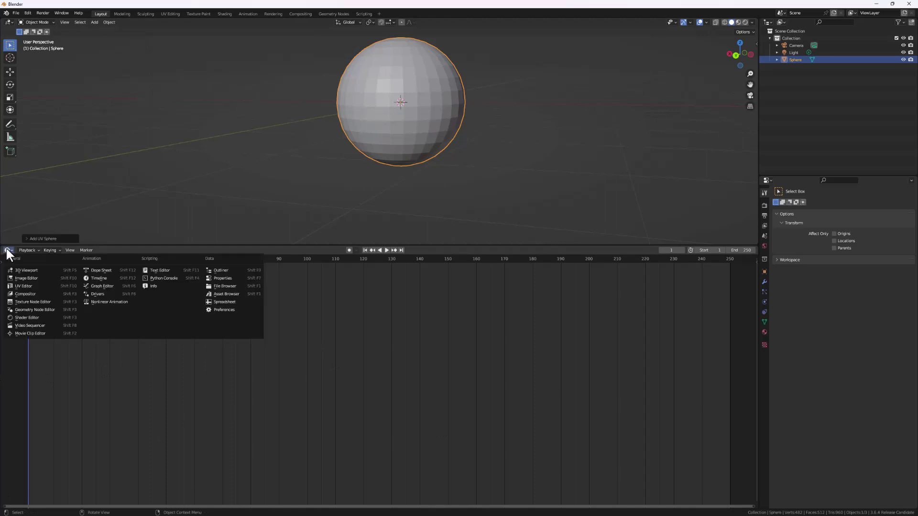
pyautogui.click(22, 317)
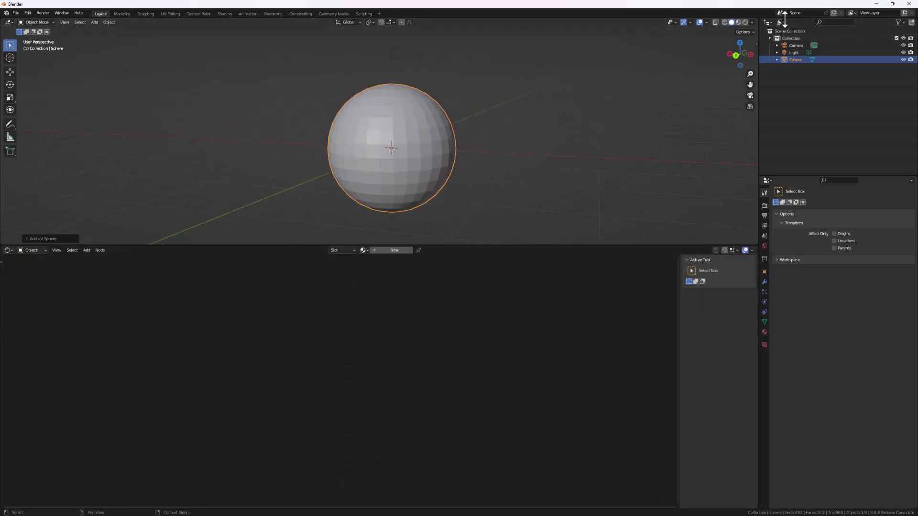
# Display the viewport in Material Preview and apply Shade Smooth to the sphere.
pyautogui.click(738, 22)
pyautogui.moveTo(489, 115); pyautogui.dragTo(462, 132, button='middle')
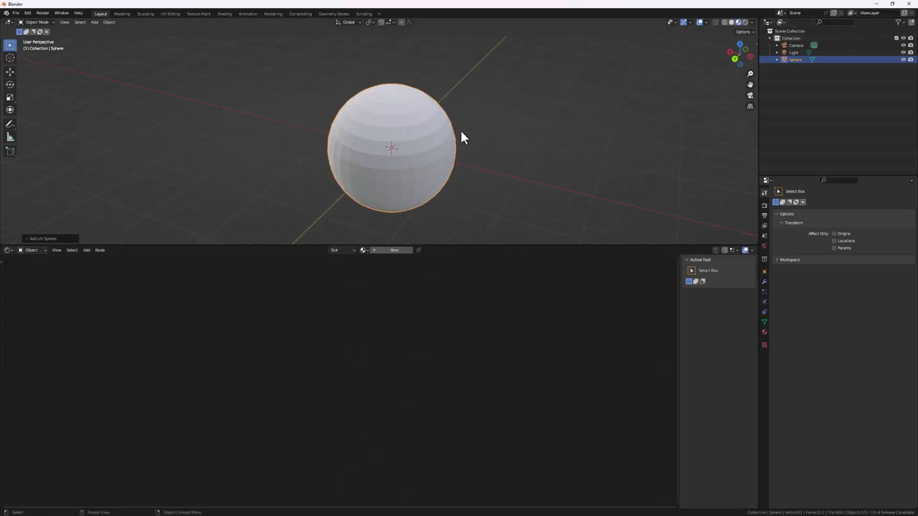
pyautogui.rightClick(397, 104)
pyautogui.click(397, 103)
pyautogui.moveTo(406, 114); pyautogui.dragTo(436, 146, button='middle')
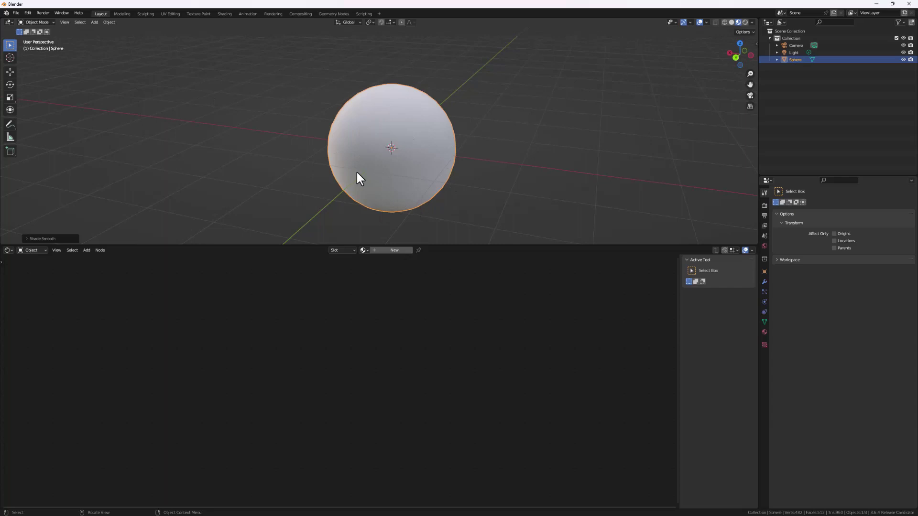
# Search the add-ons in the preferences for "node" and expand the Node Wrangler details.
pyautogui.click(28, 13)
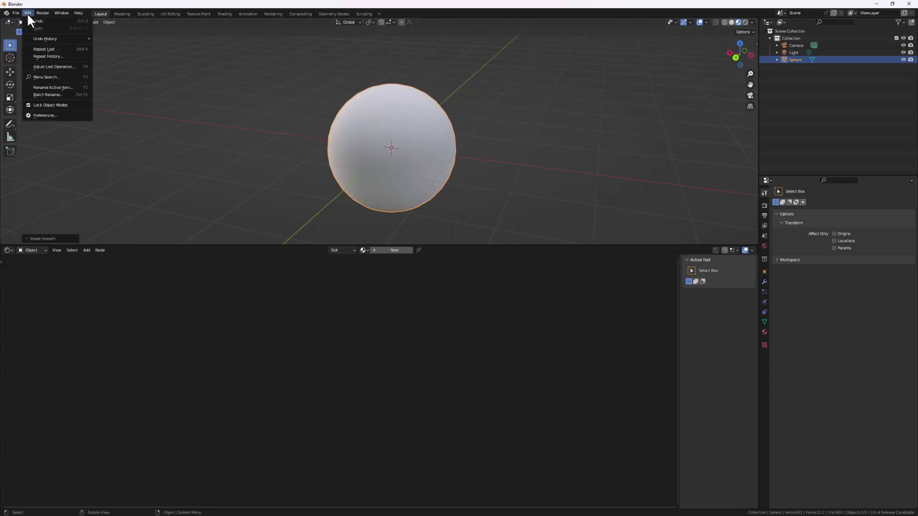
pyautogui.click(49, 115)
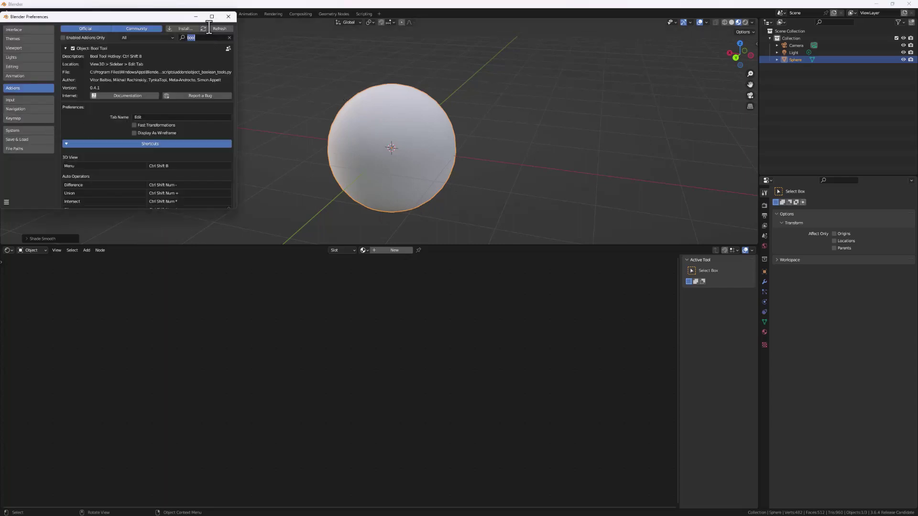
pyautogui.write('node')
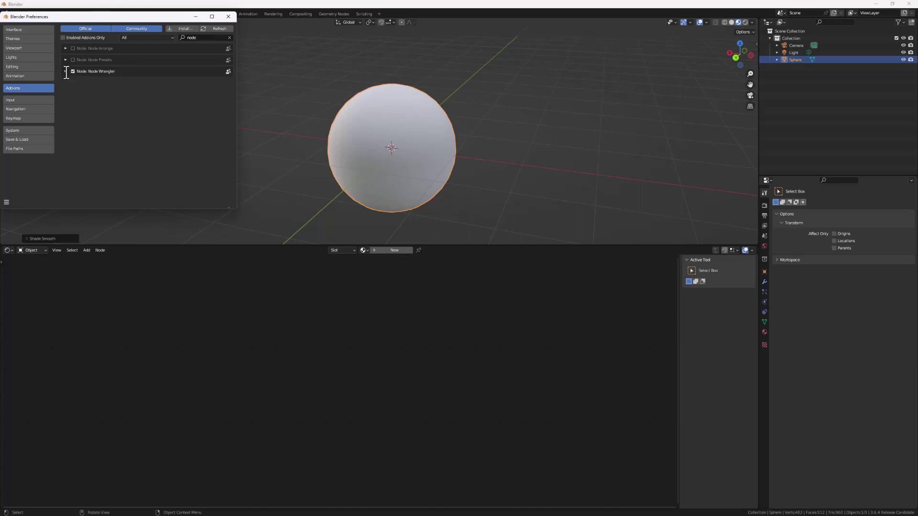
pyautogui.click(65, 71)
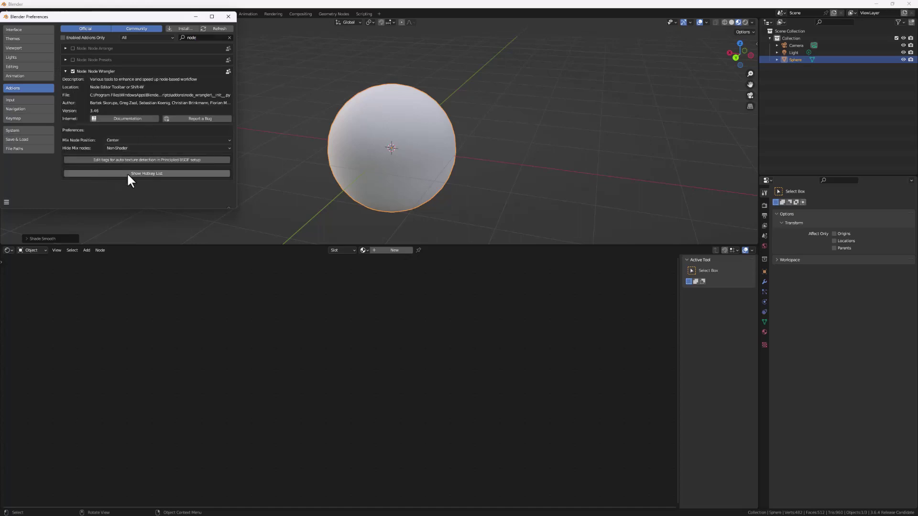
# Show Node Wrangler's hotkey list and look through its shortcuts for merging nodes and changing blend types.
pyautogui.click(151, 173)
pyautogui.scroll(-3, 161, 168)
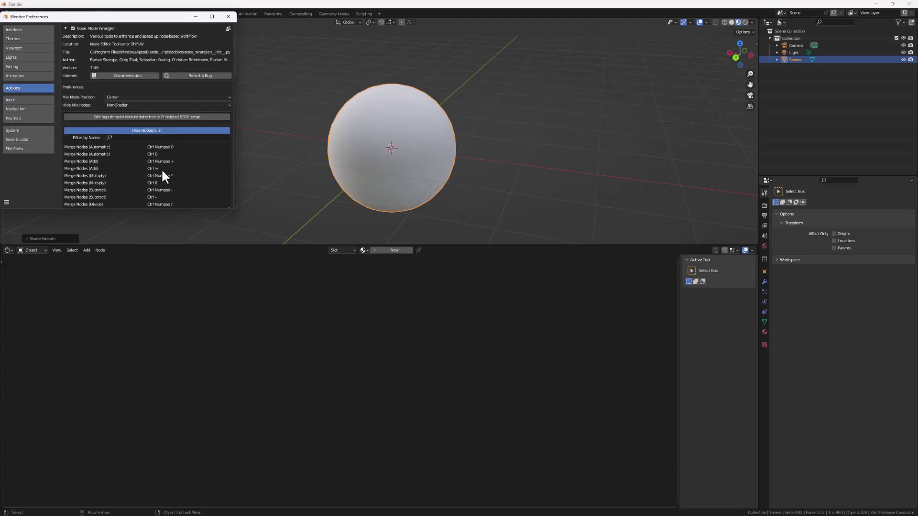
pyautogui.scroll(-3, 165, 177)
pyautogui.scroll(-4, 165, 180)
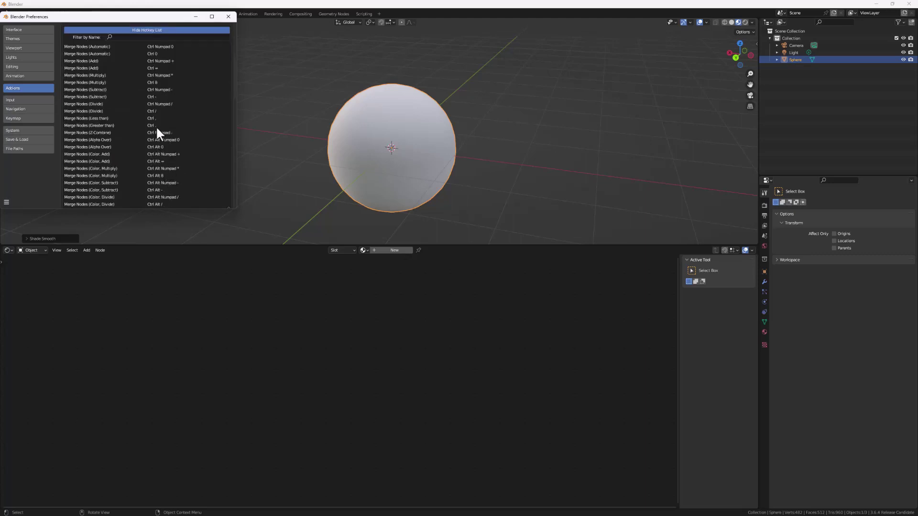
pyautogui.scroll(-15, 162, 122)
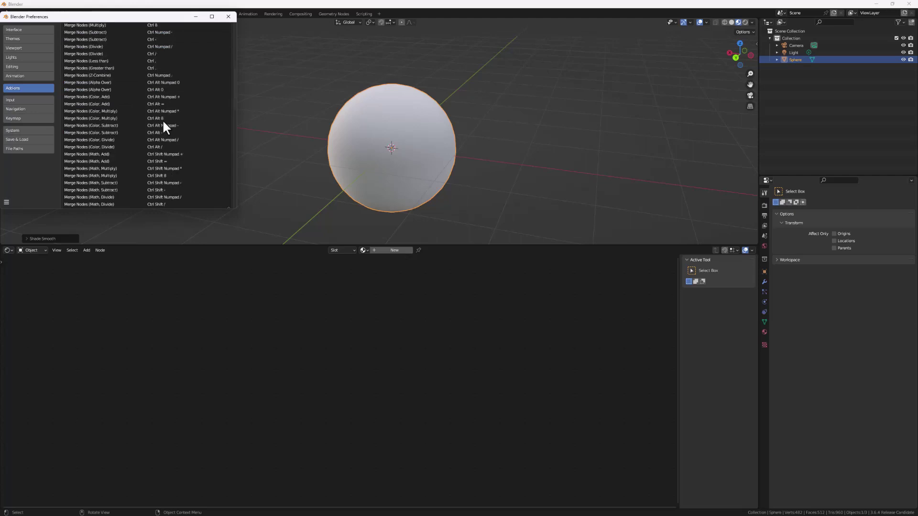
pyautogui.scroll(1, 169, 114)
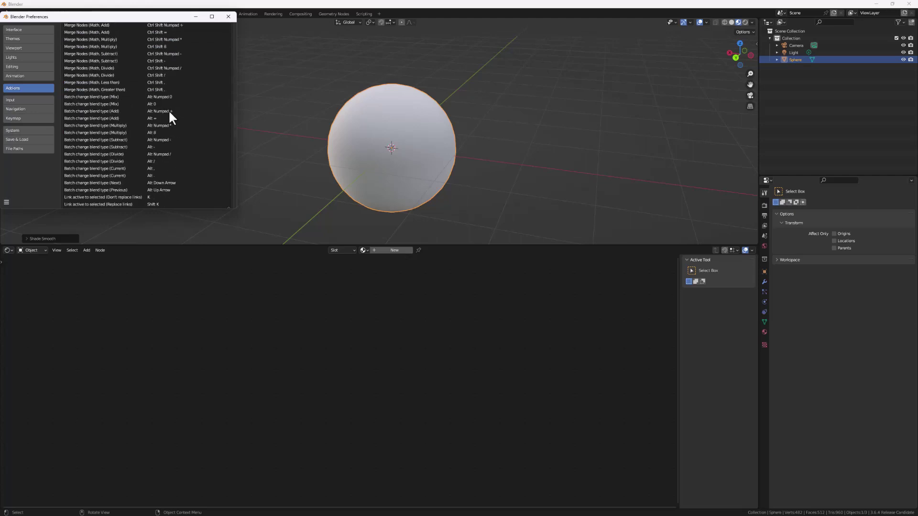
# Put the preferences window away and give the sphere a new material with a blue Base Color.
pyautogui.scroll(-2, 174, 115)
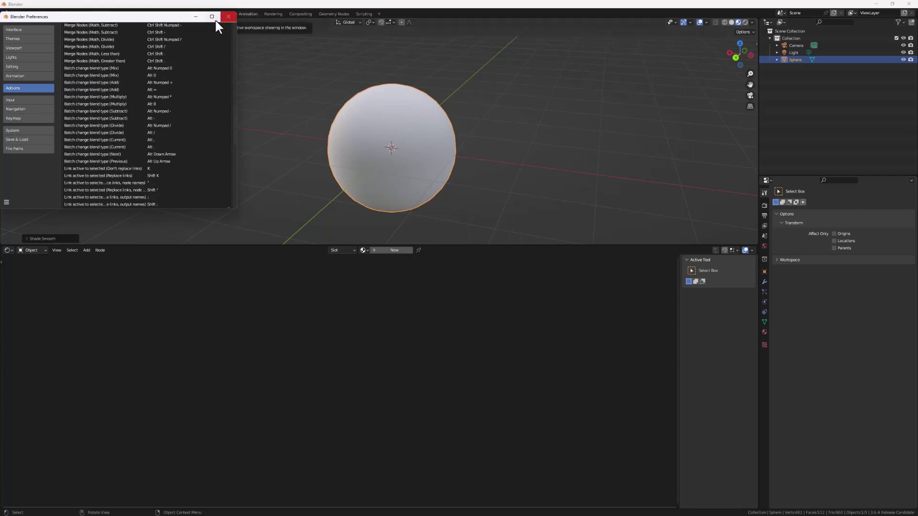
pyautogui.click(196, 16)
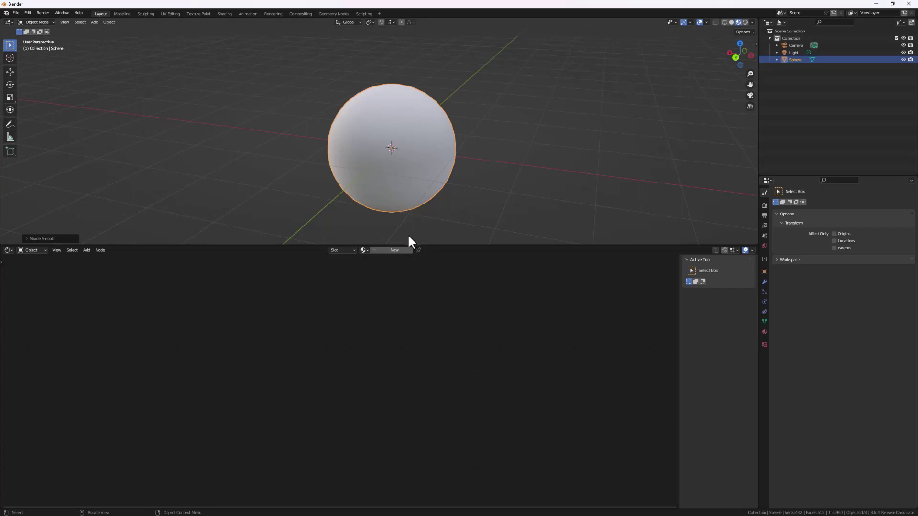
pyautogui.click(389, 252)
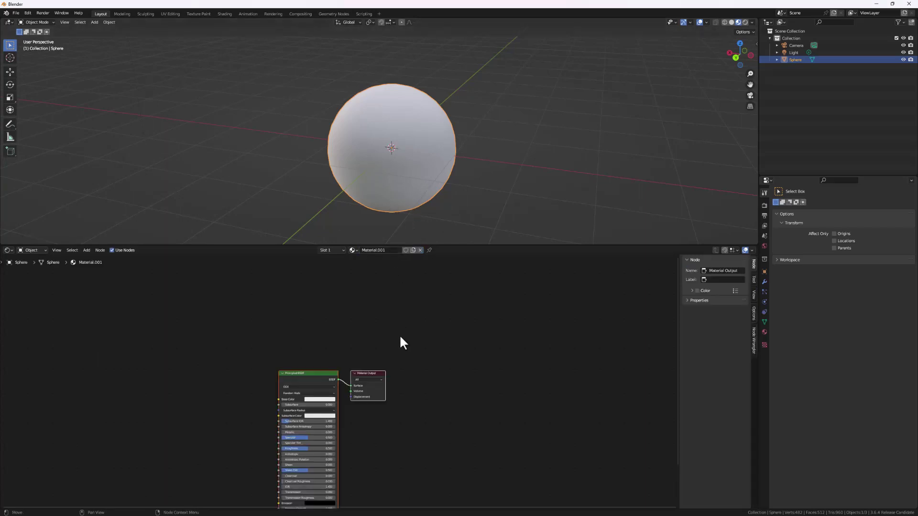
pyautogui.scroll(2, 371, 431)
pyautogui.click(352, 323)
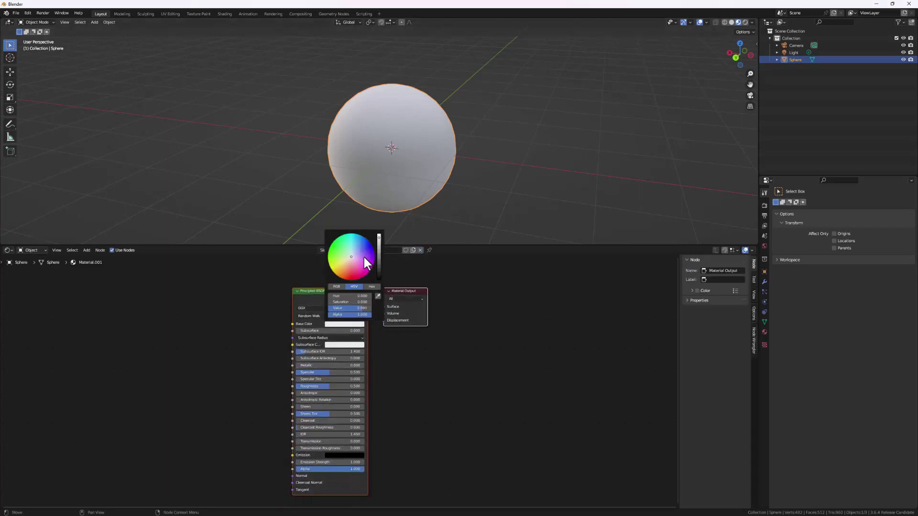
pyautogui.moveTo(363, 256); pyautogui.dragTo(357, 247)
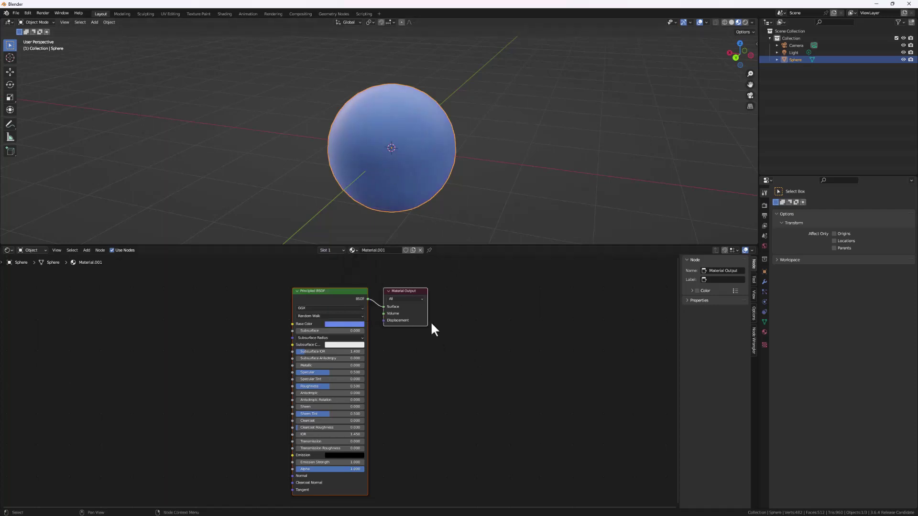
# Add a Color Ramp node ahead of the Principled BSDF and link its Color output to Base Color.
pyautogui.moveTo(416, 293); pyautogui.dragTo(508, 299, button='middle')
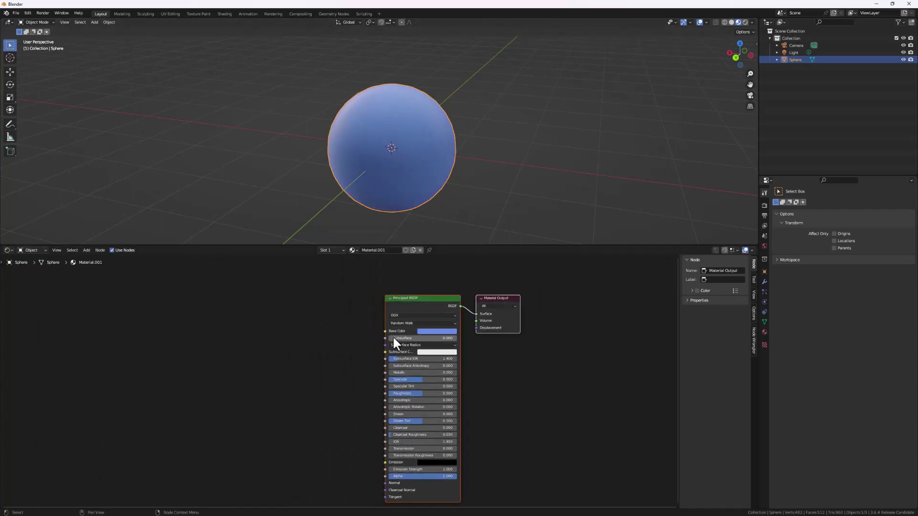
pyautogui.moveTo(384, 331); pyautogui.dragTo(395, 316)
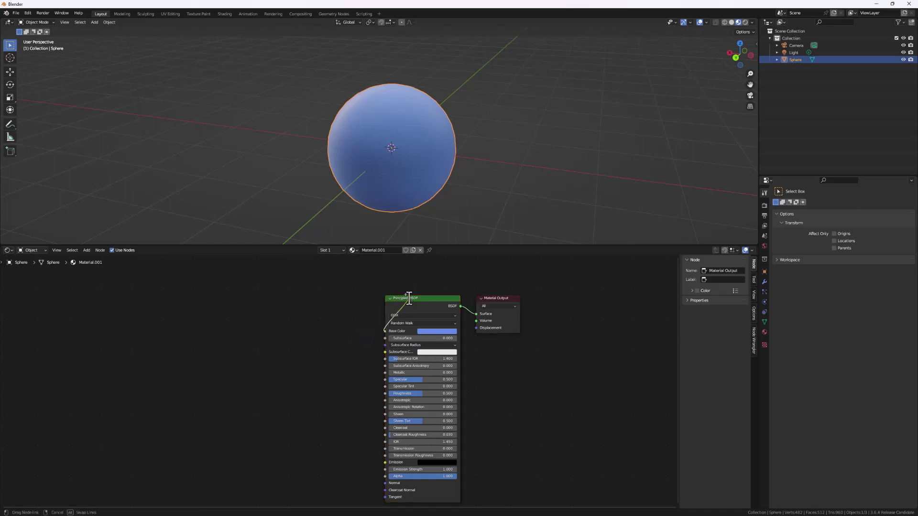
pyautogui.hotkey('shift', 'a')
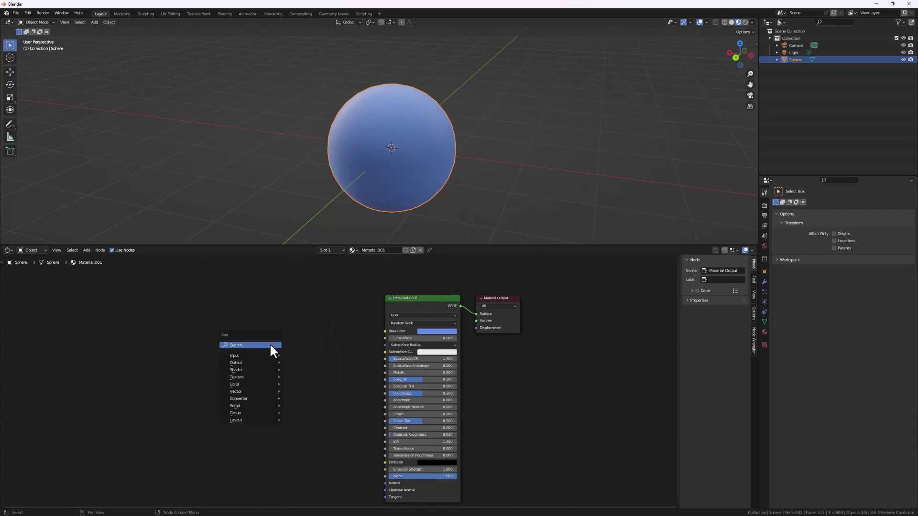
pyautogui.click(271, 346)
pyautogui.write('color')
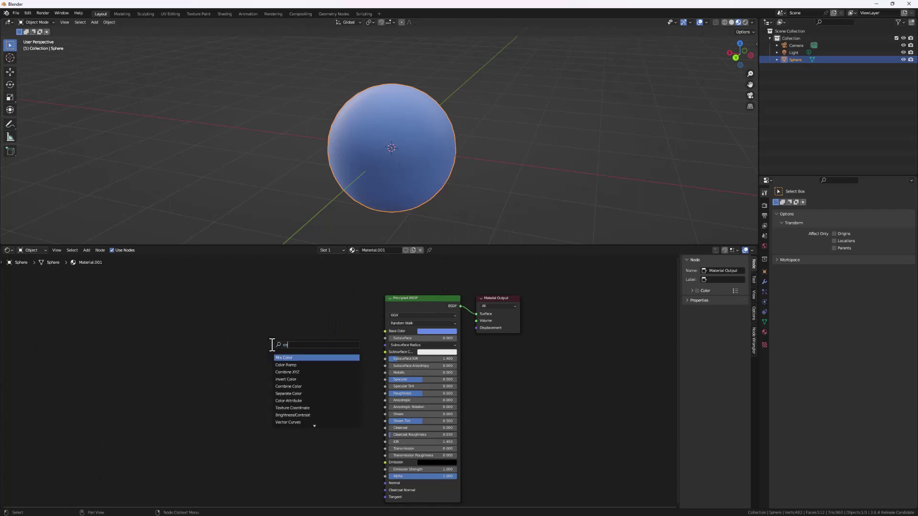
pyautogui.click(287, 365)
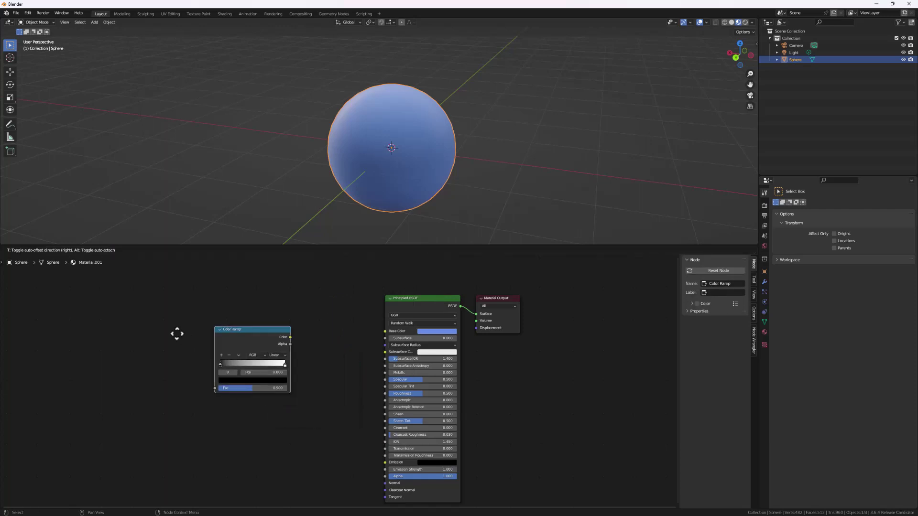
pyautogui.click(158, 332)
pyautogui.moveTo(234, 316); pyautogui.dragTo(386, 331)
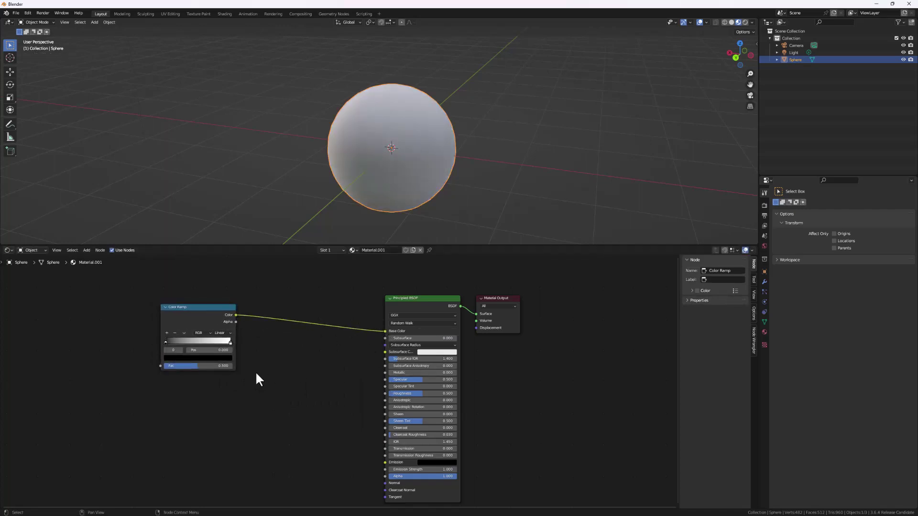
# Detach the Color Ramp from Base Color and feed Base Color from a new Gradient Texture's Color output instead.
pyautogui.moveTo(384, 332); pyautogui.dragTo(331, 340)
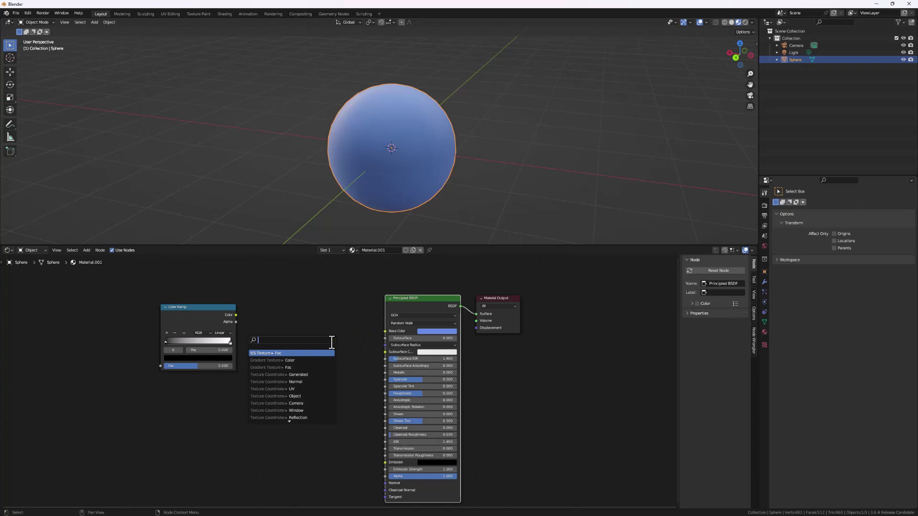
pyautogui.write('c')
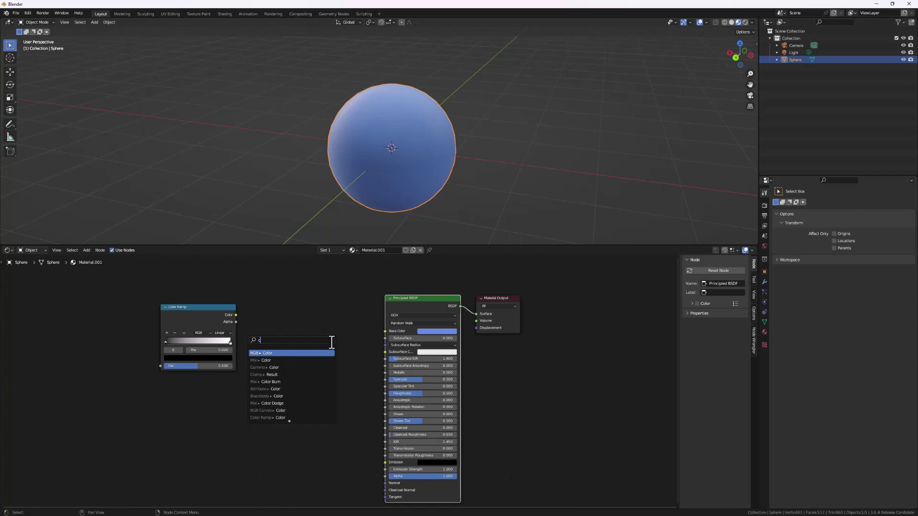
pyautogui.press('BackSpace')
pyautogui.write('gra')
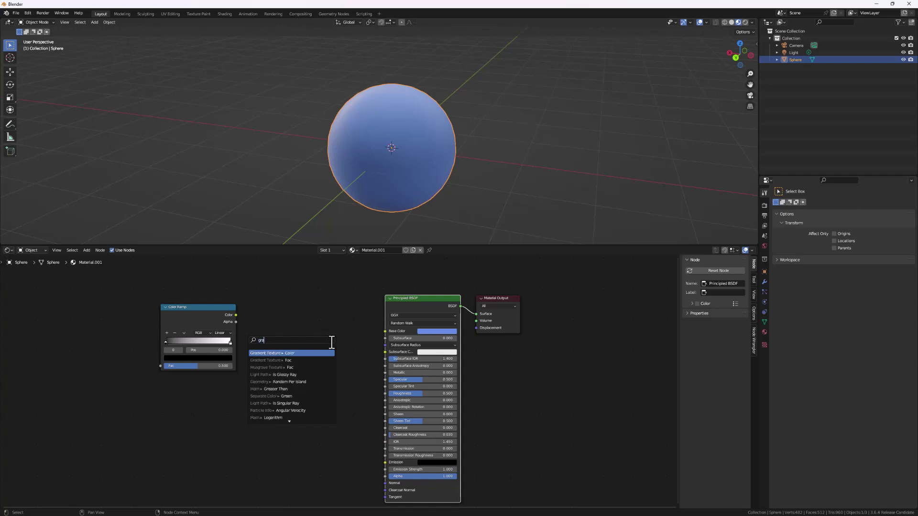
pyautogui.press('Return')
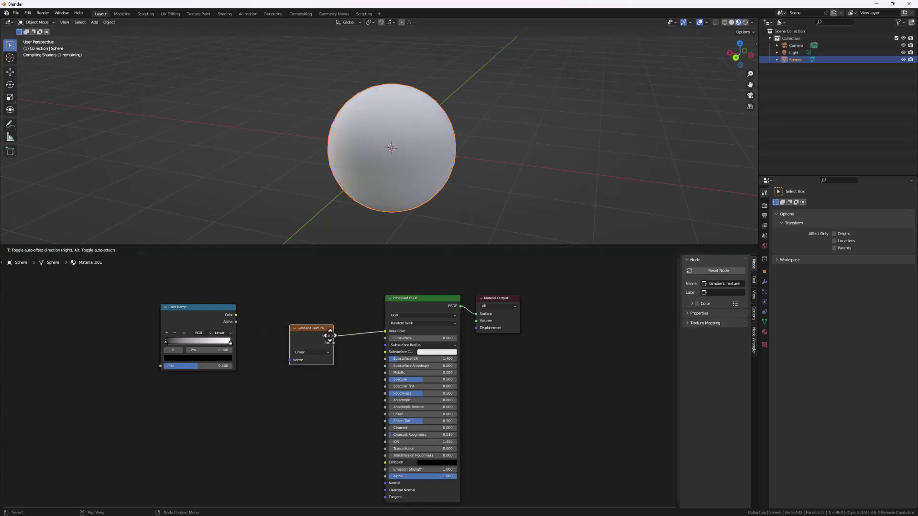
pyautogui.click(320, 394)
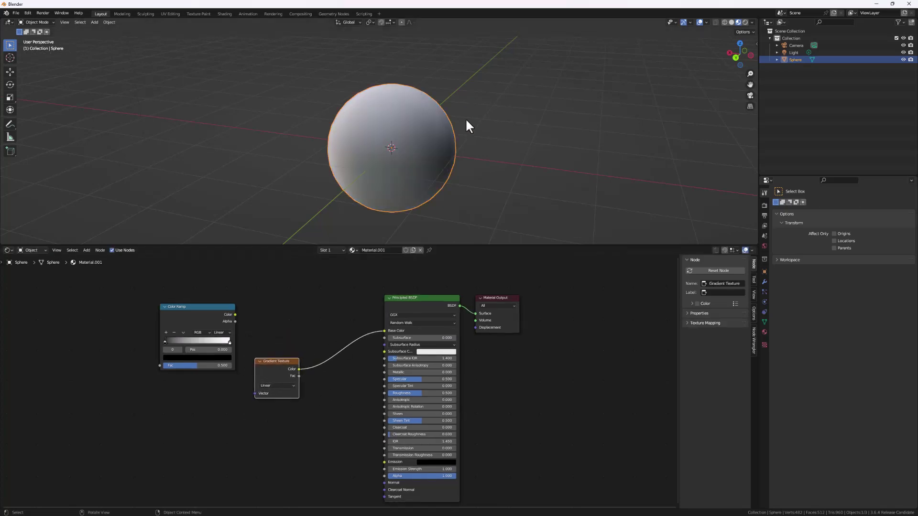
pyautogui.moveTo(467, 123)
pyautogui.mouseDown(button='middle')
pyautogui.moveTo(354, 150)
pyautogui.moveTo(382, 135)
pyautogui.moveTo(381, 149)
pyautogui.mouseUp(button='middle')
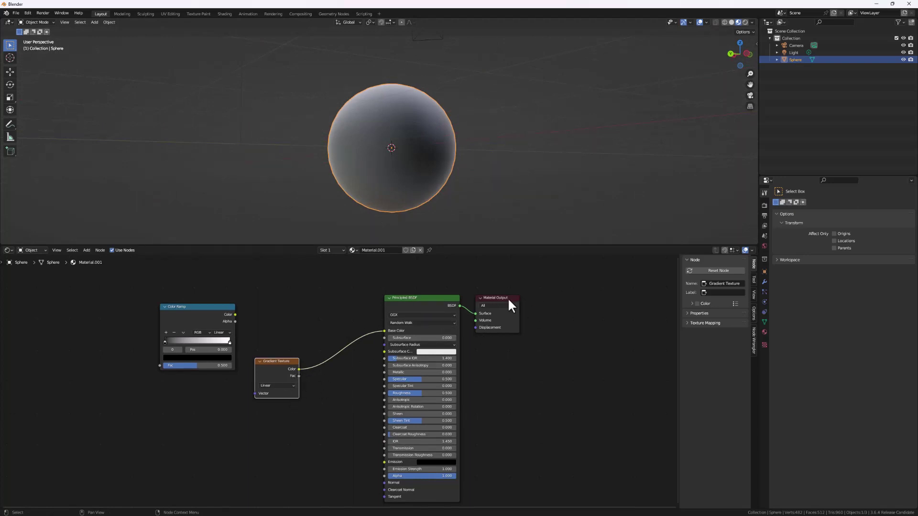
# Spread out the Material Output, Principled BSDF, Color Ramp and Gradient Texture nodes, leaving free space before the Gradient Texture.
pyautogui.moveTo(509, 299); pyautogui.dragTo(580, 301)
pyautogui.moveTo(441, 318); pyautogui.dragTo(464, 323)
pyautogui.moveTo(173, 317); pyautogui.dragTo(135, 300)
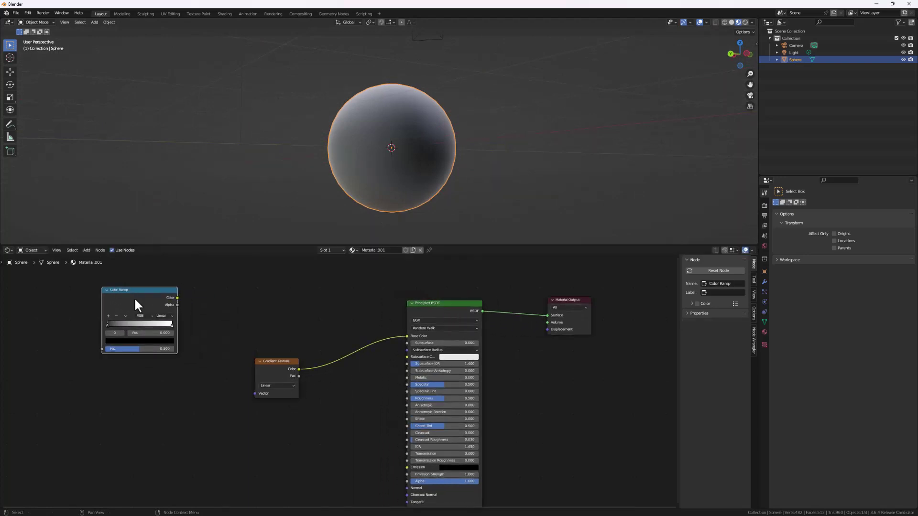
pyautogui.scroll(2, 326, 403)
pyautogui.moveTo(271, 349); pyautogui.dragTo(319, 328)
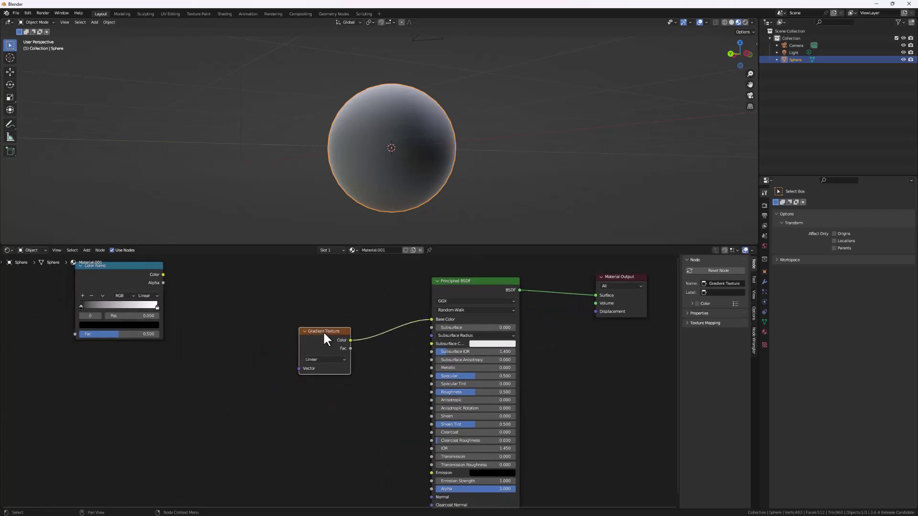
pyautogui.moveTo(317, 330); pyautogui.dragTo(293, 321)
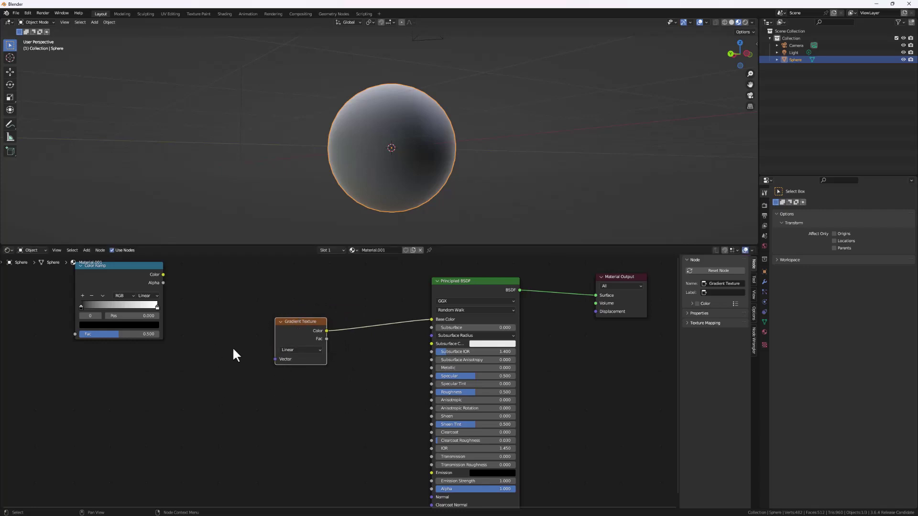
pyautogui.moveTo(293, 330); pyautogui.dragTo(313, 348)
# Use Node Wrangler's texture setup to add linked Texture Coordinate and Mapping nodes to the Gradient Texture.
pyautogui.press('ctrl')
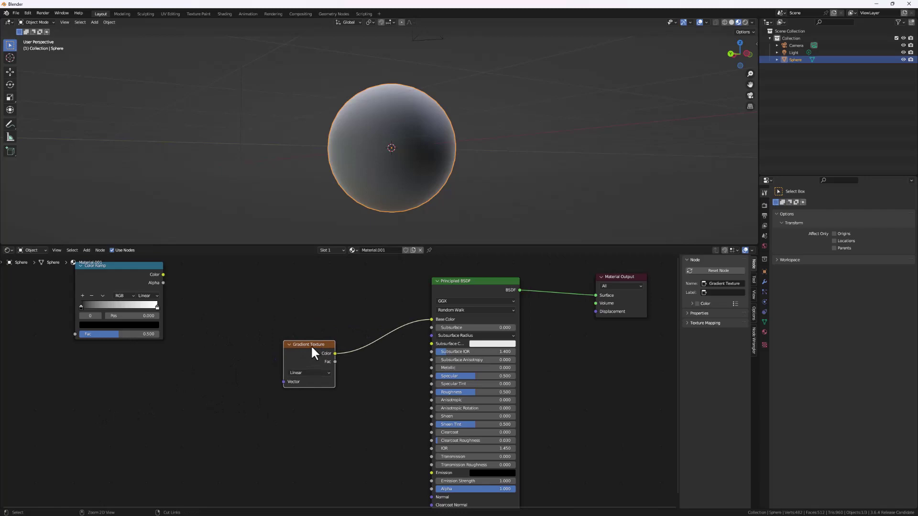
pyautogui.hotkey('ctrl', 't')
pyautogui.scroll(2, 281, 400)
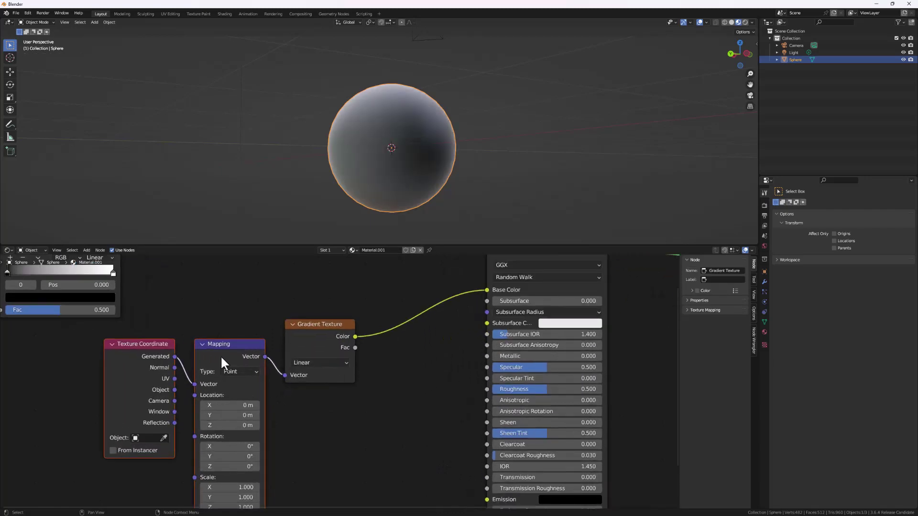
pyautogui.scroll(2, 220, 355)
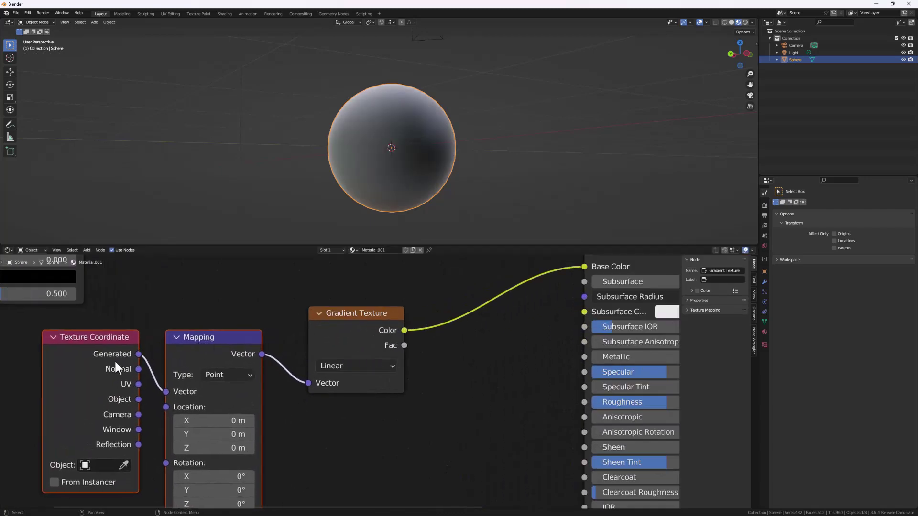
pyautogui.moveTo(125, 415); pyautogui.dragTo(137, 365, button='middle')
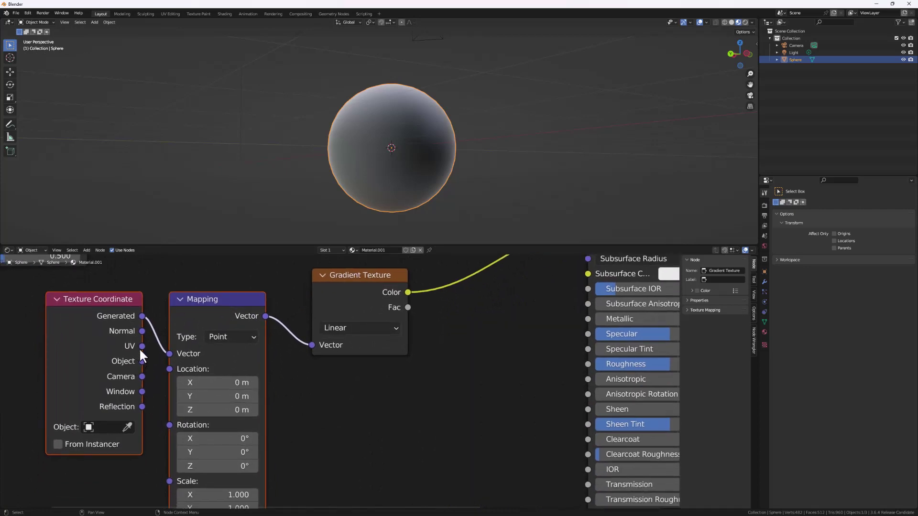
# Try the UV output as the Mapping node's Vector source, then replace it with the Object output.
pyautogui.moveTo(142, 346); pyautogui.dragTo(170, 354)
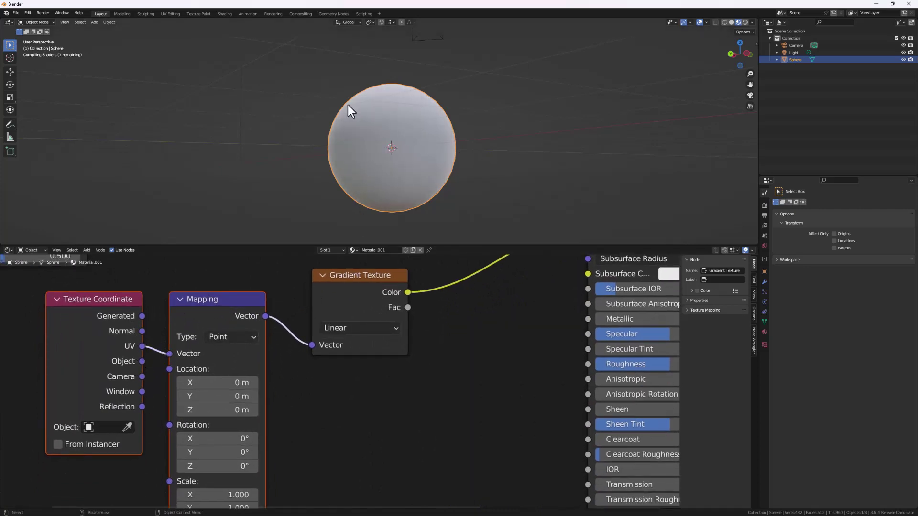
pyautogui.moveTo(348, 104)
pyautogui.mouseDown(button='middle')
pyautogui.moveTo(380, 157)
pyautogui.moveTo(277, 174)
pyautogui.moveTo(268, 201)
pyautogui.mouseUp(button='middle')
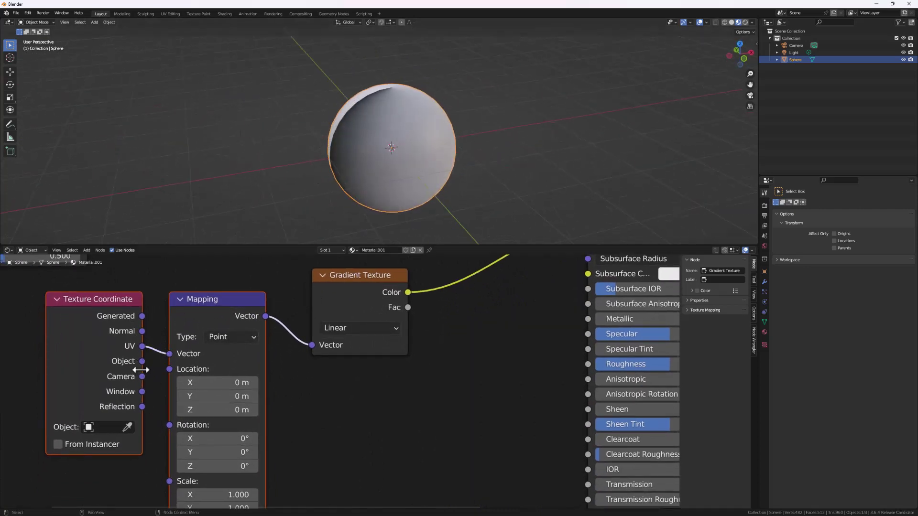
pyautogui.moveTo(142, 361); pyautogui.dragTo(169, 354)
pyautogui.scroll(-2, 308, 391)
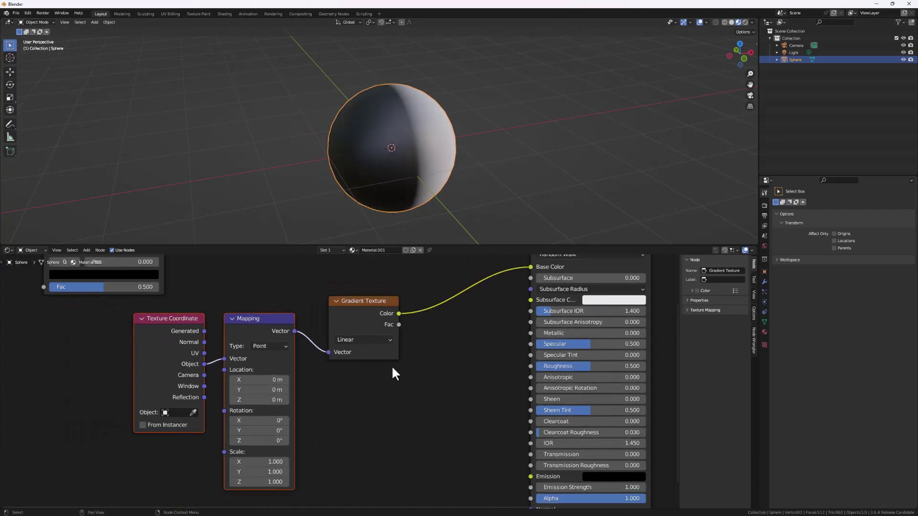
# Move the Material Output node farther away from the Principled BSDF to widen the gap between them.
pyautogui.moveTo(409, 358); pyautogui.dragTo(275, 383, button='middle')
pyautogui.scroll(-2, 350, 382)
pyautogui.moveTo(544, 294); pyautogui.dragTo(569, 293)
pyautogui.scroll(1, 476, 363)
pyautogui.scroll(-2, 472, 377)
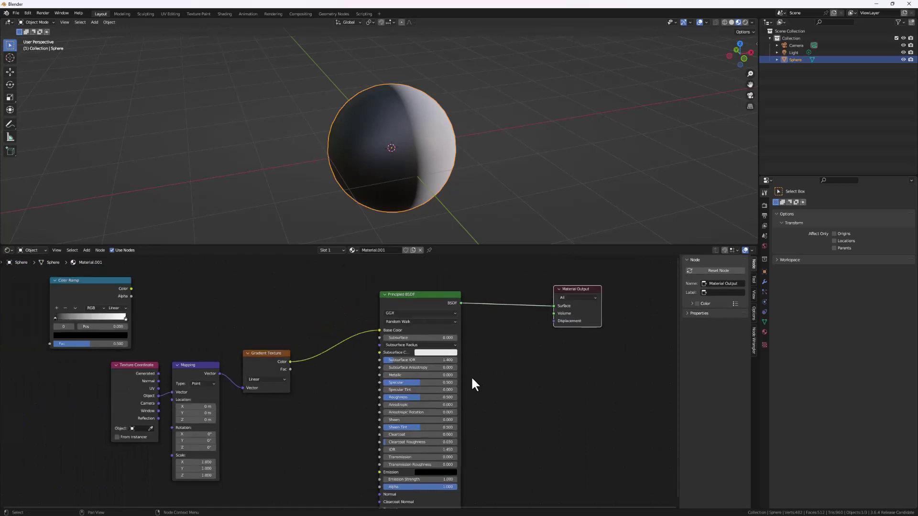
pyautogui.scroll(-1, 471, 378)
# Duplicate the Principled BSDF beside the original, with Material Output shifted clear of it, and set the copy's Base Color to pink.
pyautogui.click(420, 304)
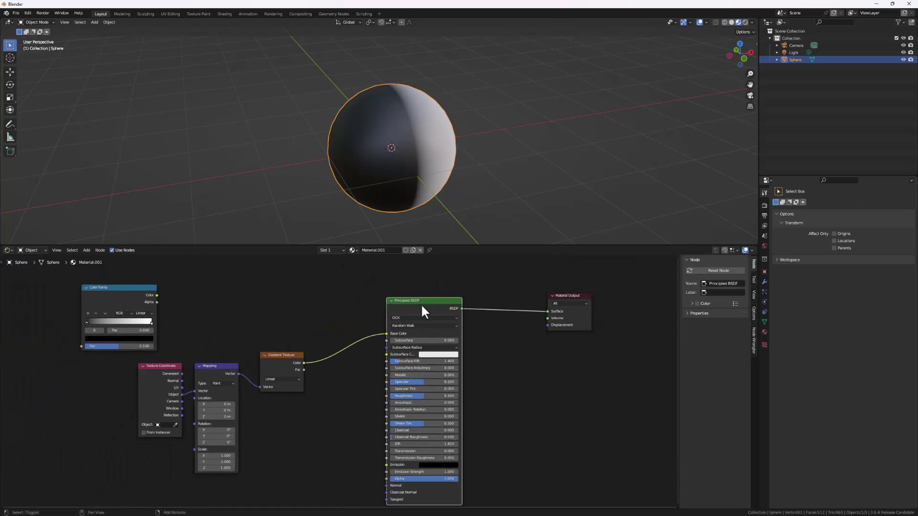
pyautogui.hotkey('shift', 'd')
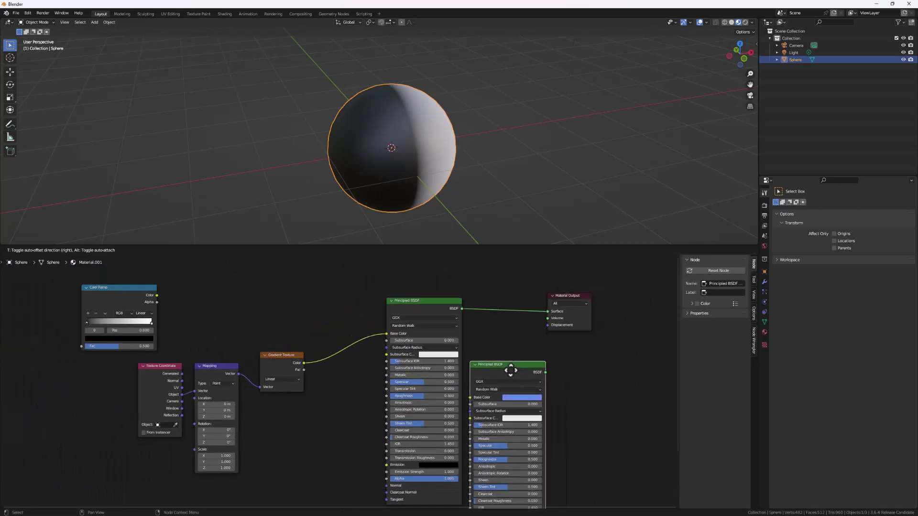
pyautogui.click(526, 365)
pyautogui.moveTo(581, 380); pyautogui.dragTo(536, 362, button='middle')
pyautogui.moveTo(526, 286); pyautogui.dragTo(607, 291)
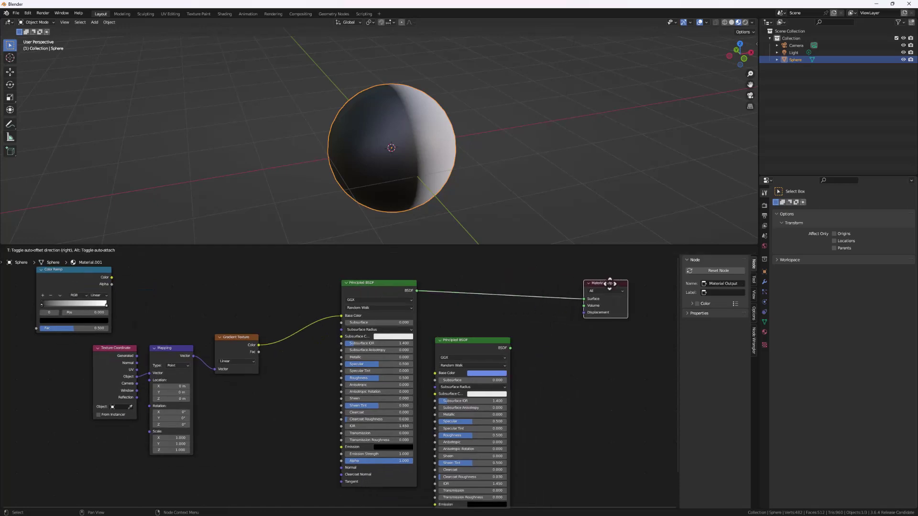
pyautogui.click(474, 373)
pyautogui.moveTo(509, 318); pyautogui.dragTo(498, 310)
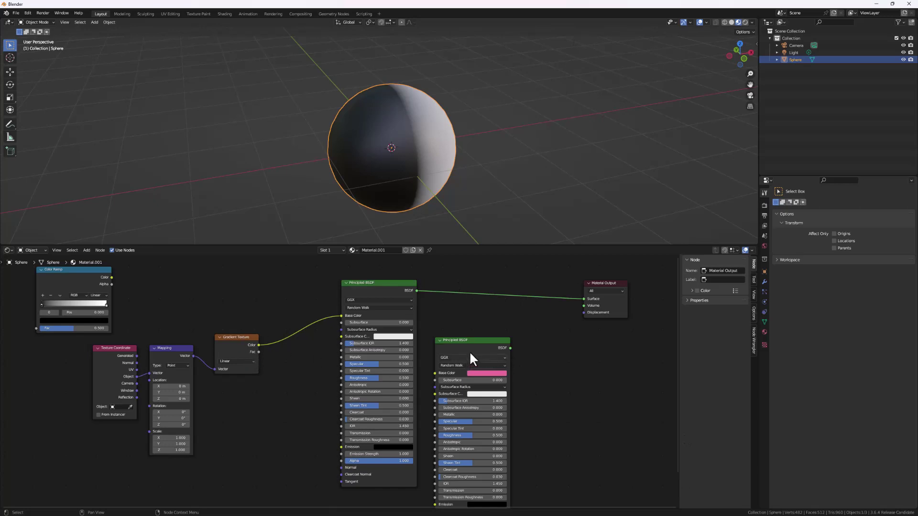
# Preview the pink Principled BSDF on the sphere with Node Wrangler, then switch the preview back to the gradient shader.
pyautogui.click(472, 341)
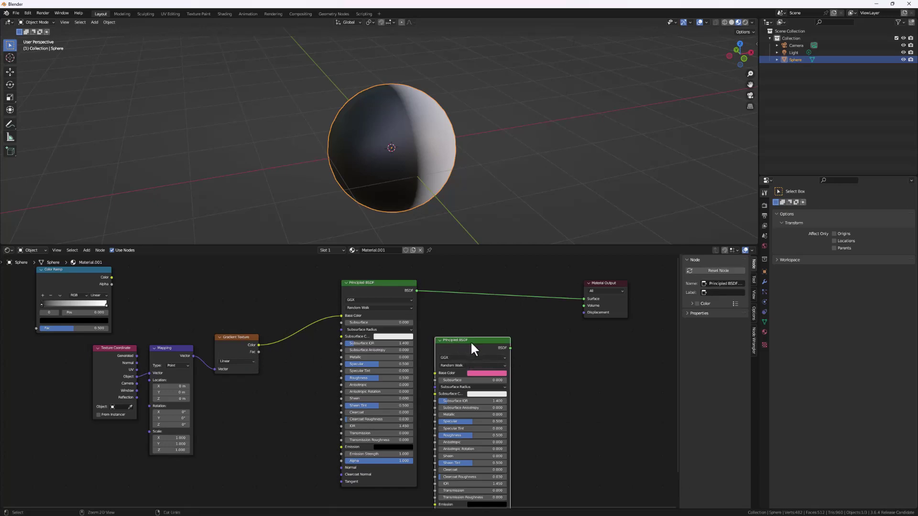
pyautogui.keyDown('ctrl'); pyautogui.keyDown('shift'); pyautogui.click(471, 340); pyautogui.keyUp('shift'); pyautogui.keyUp('ctrl')
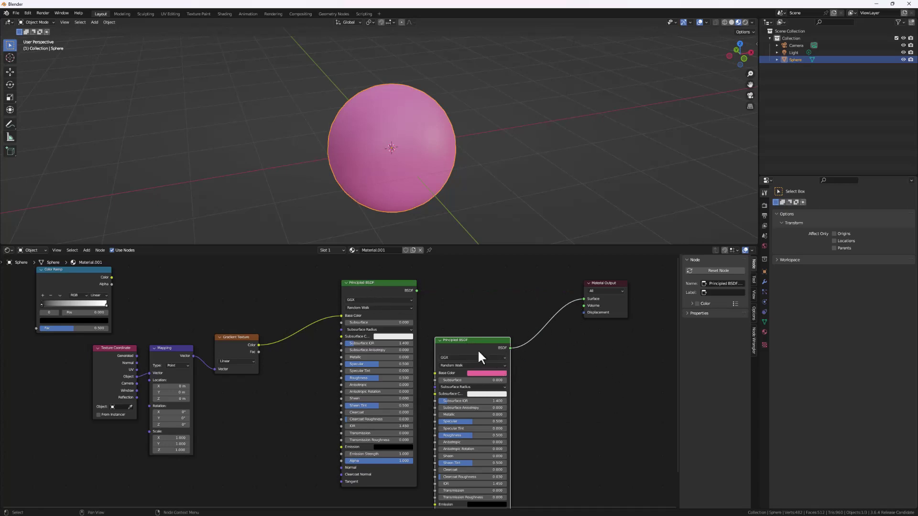
pyautogui.keyDown('ctrl'); pyautogui.keyDown('shift'); pyautogui.click(385, 284); pyautogui.keyUp('shift'); pyautogui.keyUp('ctrl')
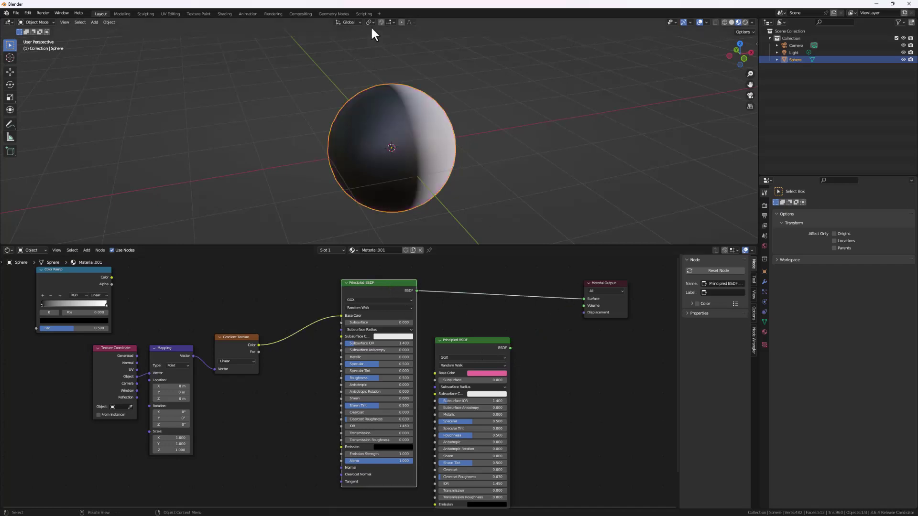
# Preview the Gradient Texture output alone on the sphere with Node Wrangler, then return the preview to the gradient-driven Principled BSDF.
pyautogui.keyDown('ctrl'); pyautogui.keyDown('shift'); pyautogui.click(236, 335); pyautogui.keyUp('shift'); pyautogui.keyUp('ctrl')
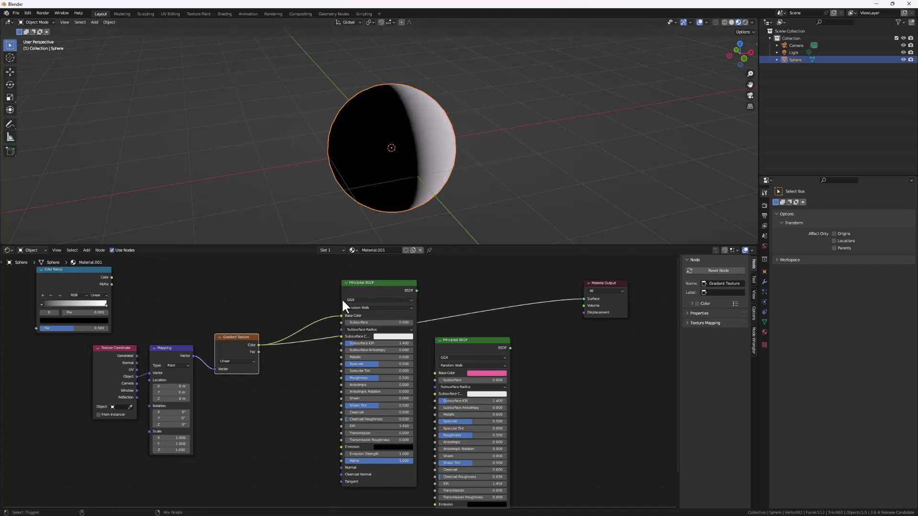
pyautogui.moveTo(425, 176); pyautogui.dragTo(358, 230, button='middle')
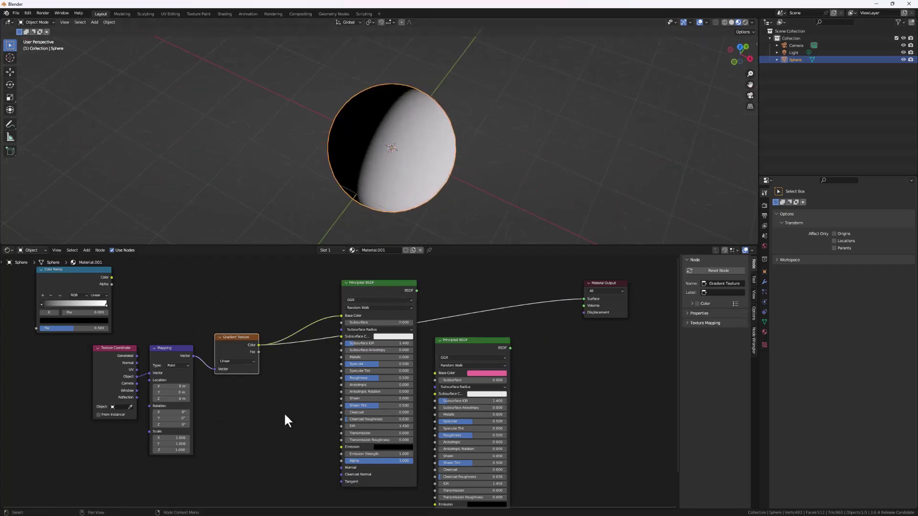
pyautogui.keyDown('ctrl'); pyautogui.keyDown('shift'); pyautogui.click(388, 283); pyautogui.keyUp('shift'); pyautogui.keyUp('ctrl')
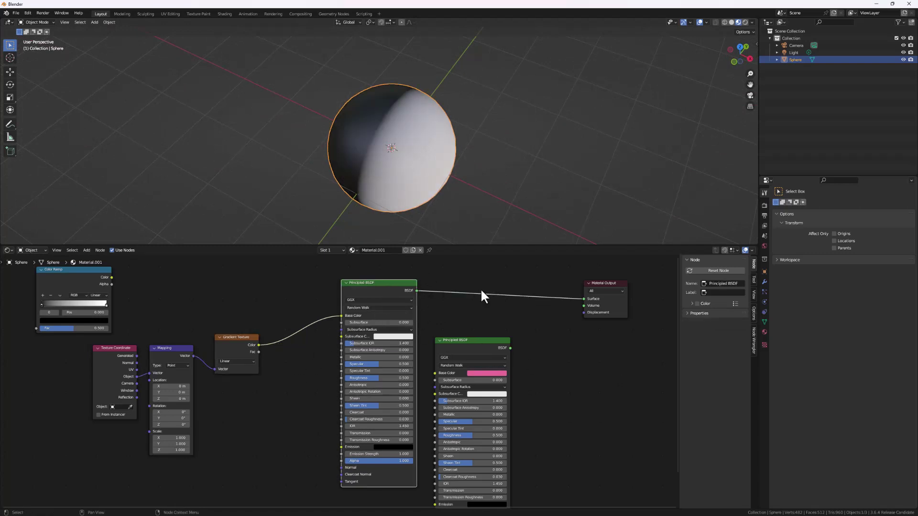
# Cut and restore the Principled BSDF link to Material Output, then cut across its Gradient Texture and output links.
pyautogui.keyDown('ctrl'); pyautogui.moveTo(484, 279); pyautogui.dragTo(489, 319, button='right'); pyautogui.keyUp('ctrl')
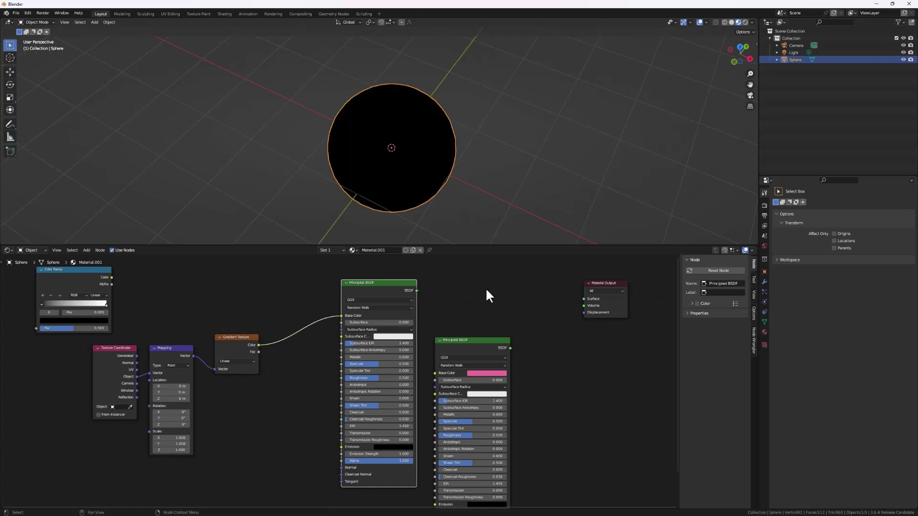
pyautogui.moveTo(417, 290)
pyautogui.mouseDown()
pyautogui.moveTo(538, 306)
pyautogui.moveTo(583, 299)
pyautogui.mouseUp()
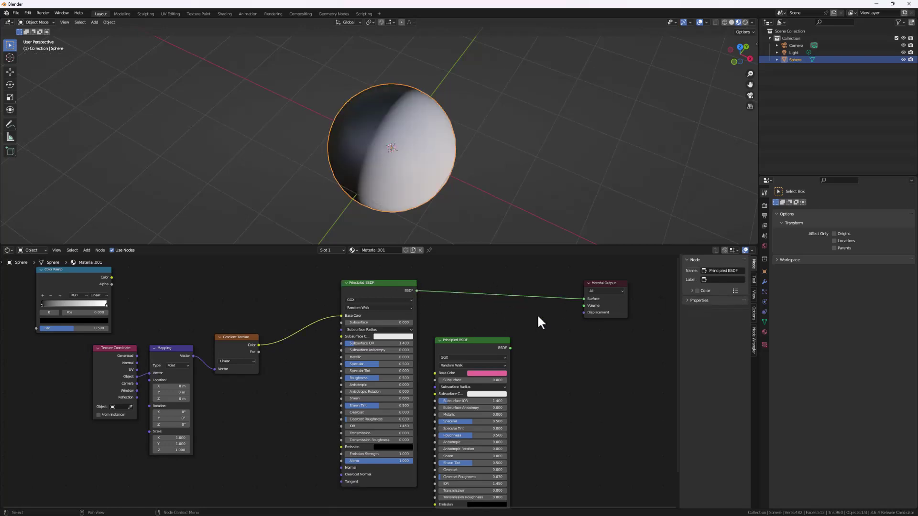
pyautogui.moveTo(305, 305)
pyautogui.keyDown('ctrl'); pyautogui.mouseDown(button='right')
pyautogui.moveTo(300, 330)
pyautogui.moveTo(289, 298)
pyautogui.moveTo(306, 300)
pyautogui.moveTo(318, 331)
pyautogui.moveTo(315, 304)
pyautogui.moveTo(326, 332)
pyautogui.moveTo(323, 299)
pyautogui.moveTo(336, 328)
pyautogui.mouseUp(button='right'); pyautogui.keyUp('ctrl')
pyautogui.keyDown('ctrl'); pyautogui.moveTo(470, 264); pyautogui.dragTo(509, 320, button='right'); pyautogui.keyUp('ctrl')
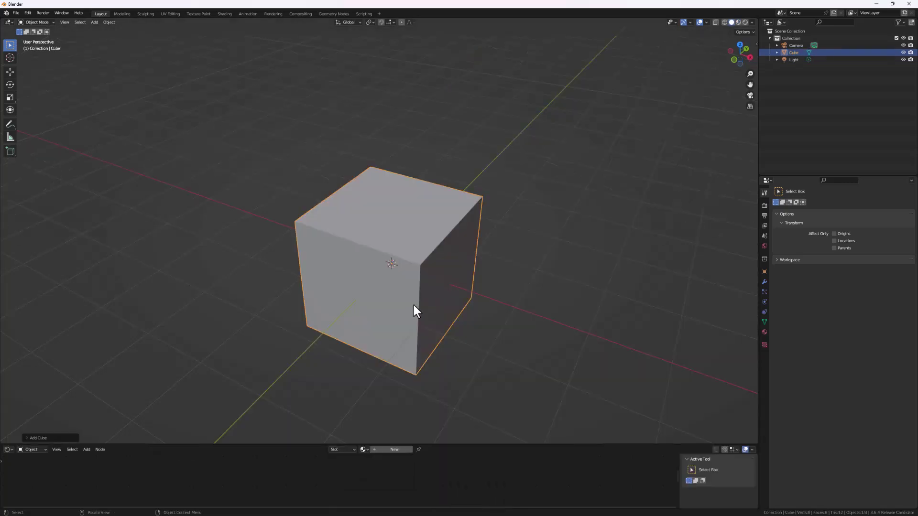
pyautogui.moveTo(412, 303); pyautogui.dragTo(376, 271, button='middle')
pyautogui.scroll(-5, 401, 268)
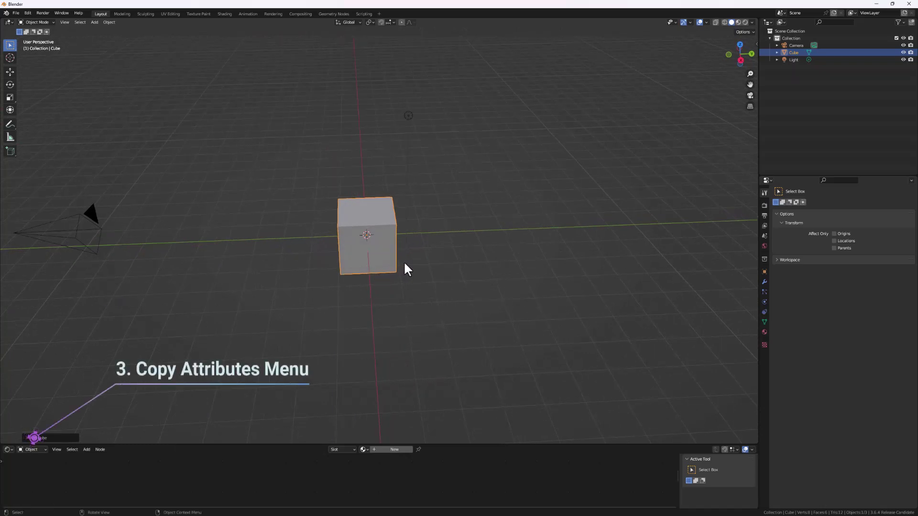
pyautogui.scroll(2, 403, 262)
pyautogui.moveTo(377, 205); pyautogui.dragTo(421, 208, button='middle')
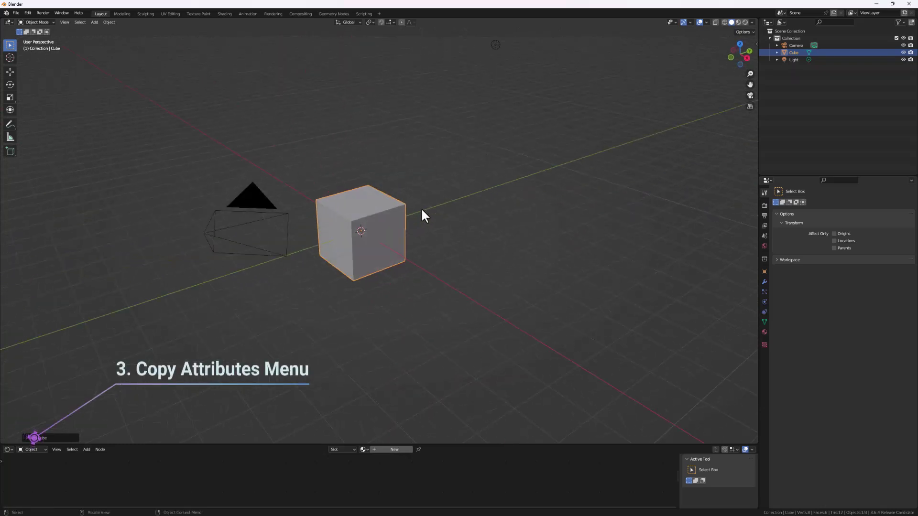
# Search the add-on preferences for "copy", expand the Copy Attributes Menu details, and close the preferences.
pyautogui.click(28, 12)
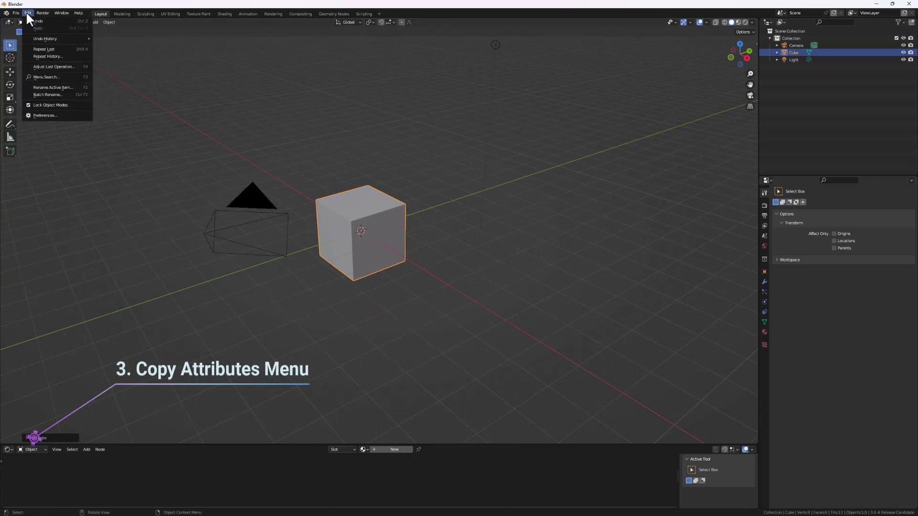
pyautogui.click(37, 105)
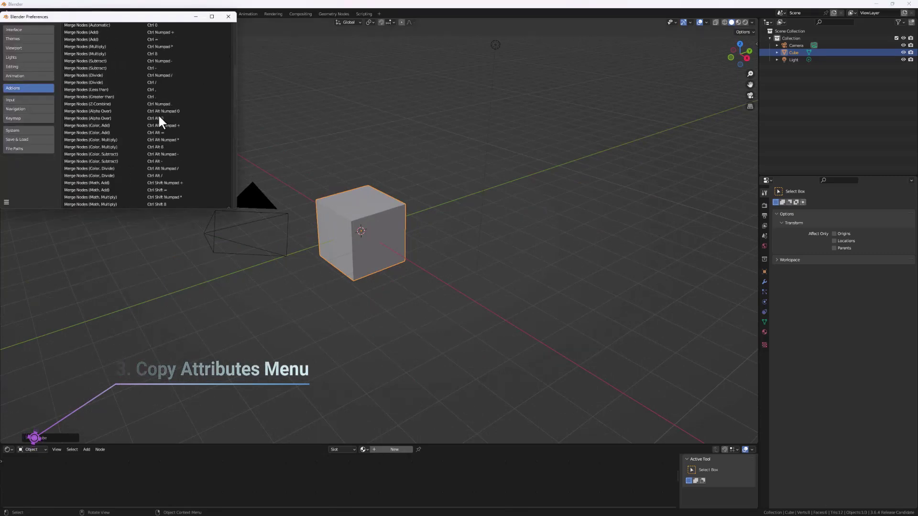
pyautogui.scroll(10, 158, 116)
pyautogui.click(198, 36)
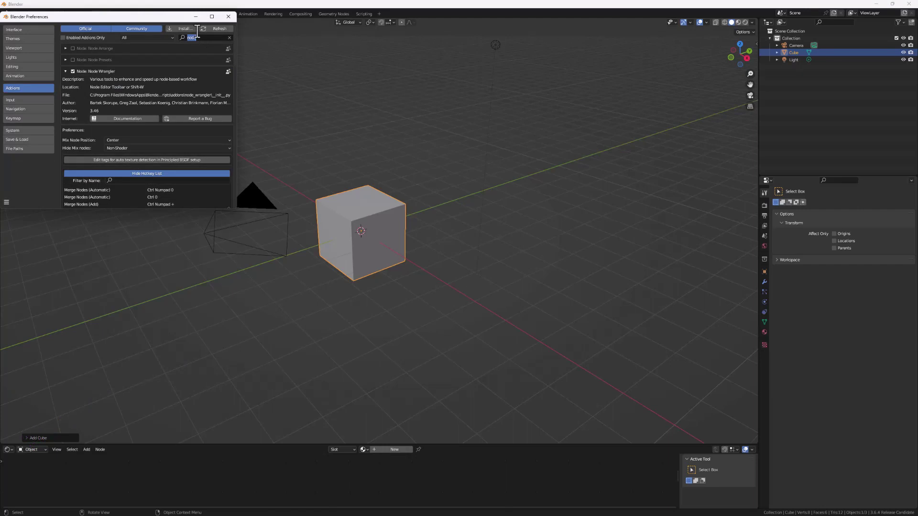
pyautogui.write('copy')
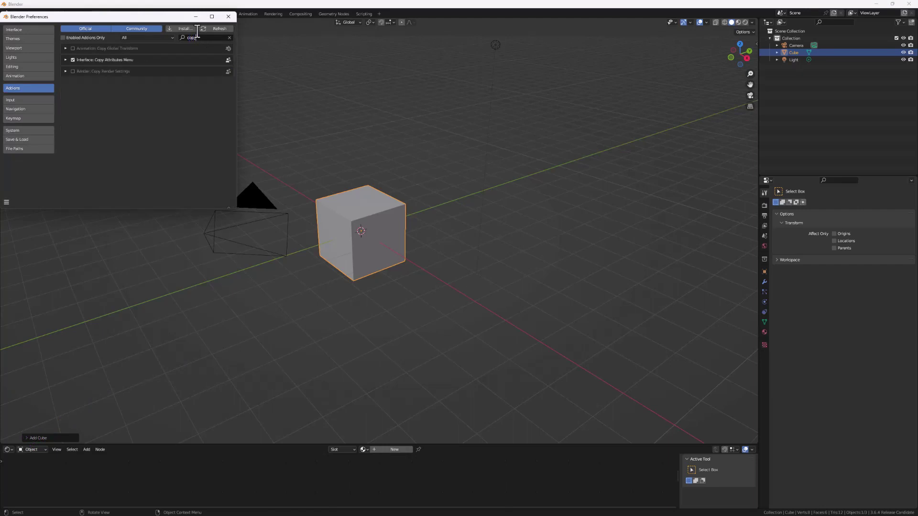
pyautogui.click(65, 60)
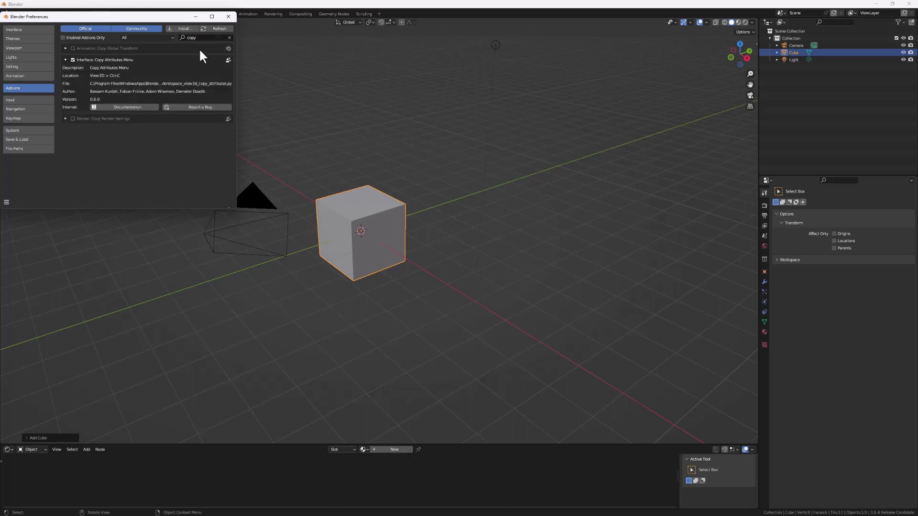
pyautogui.click(229, 16)
# Duplicate the cube and place the copy beside the original with a gap between them.
pyautogui.moveTo(449, 263); pyautogui.dragTo(392, 232, button='middle')
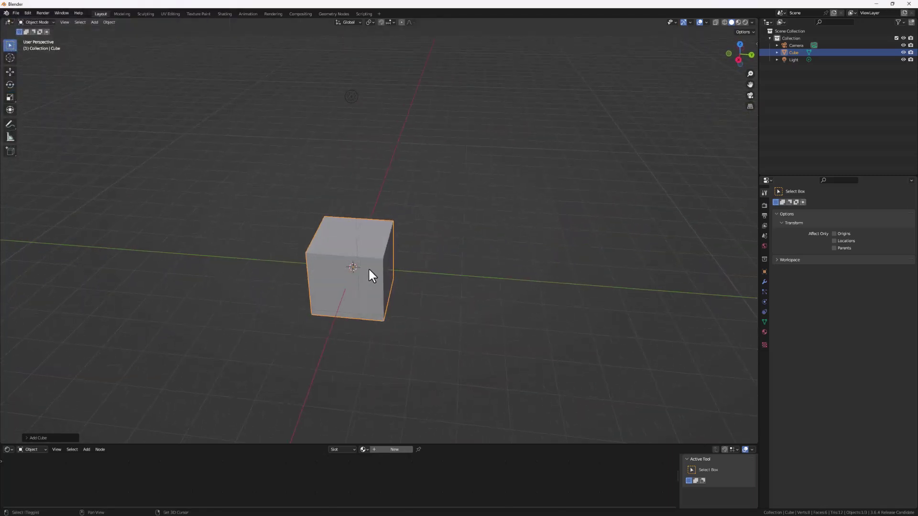
pyautogui.hotkey('shift', 'd')
pyautogui.click(514, 271)
pyautogui.moveTo(514, 270); pyautogui.dragTo(370, 253, button='middle')
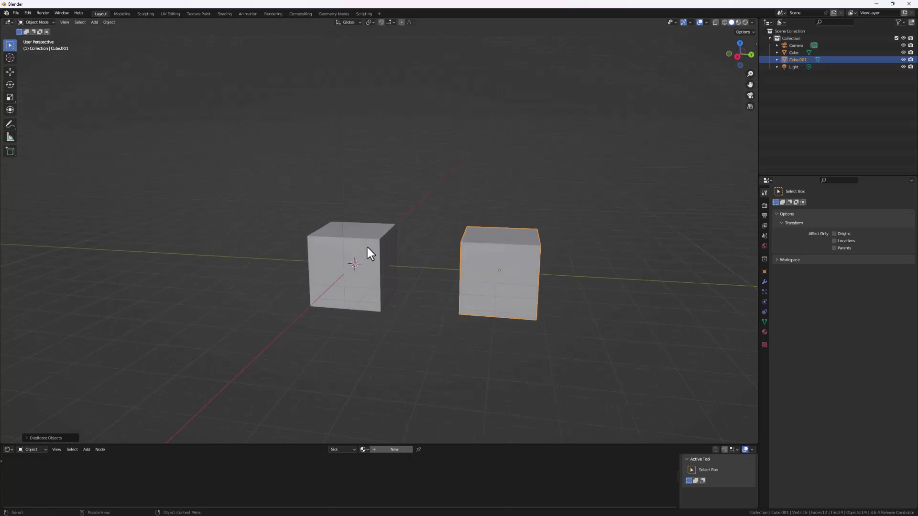
pyautogui.moveTo(512, 301); pyautogui.dragTo(535, 299, button='middle')
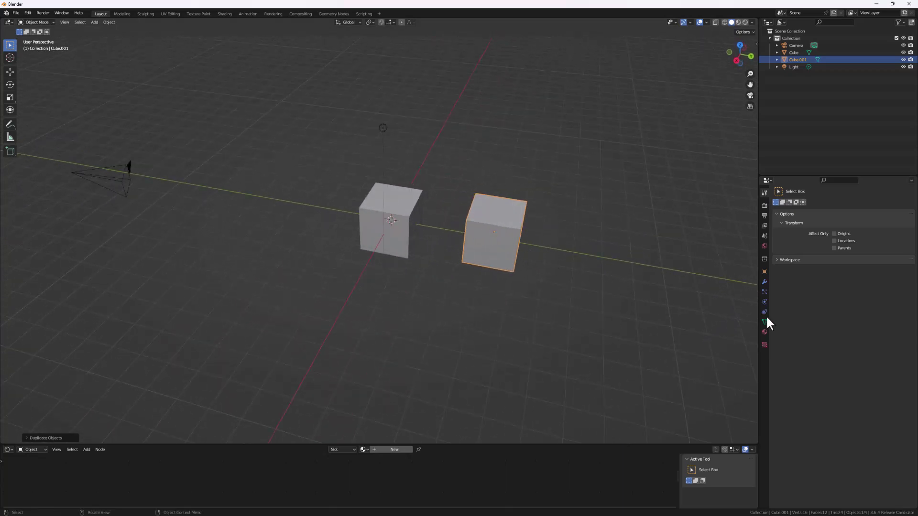
# Add a Subdivision Surface modifier to the duplicated cube.
pyautogui.click(764, 281)
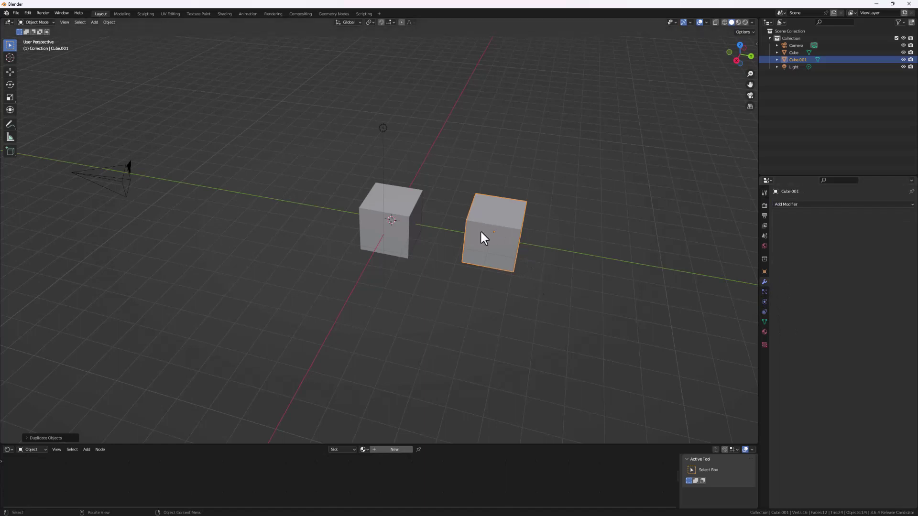
pyautogui.click(796, 204)
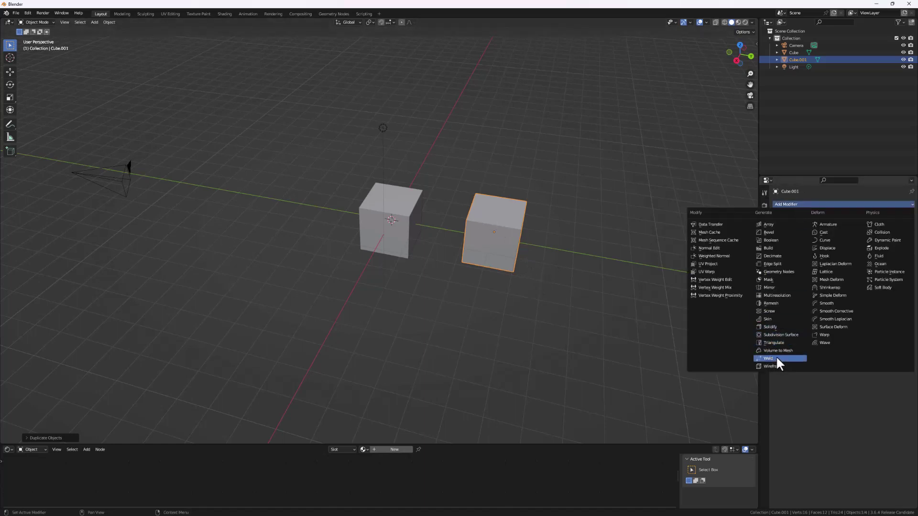
pyautogui.click(780, 335)
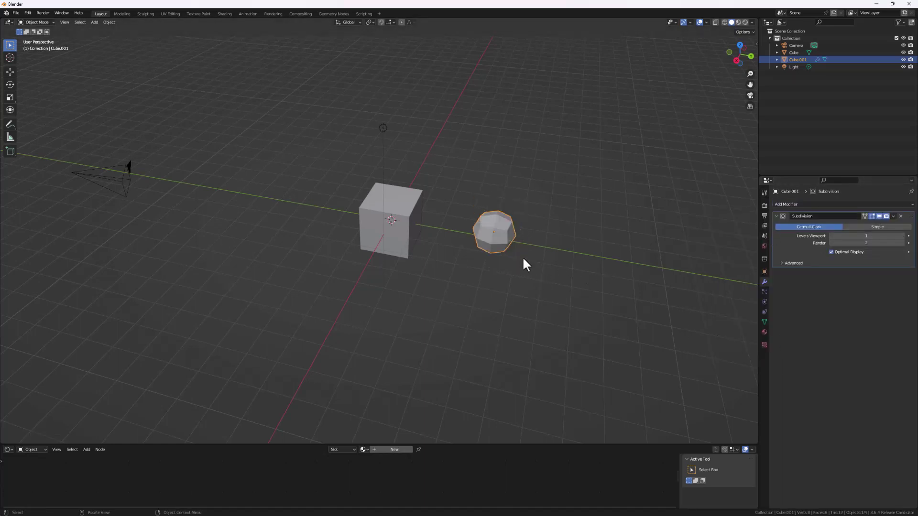
pyautogui.scroll(2, 507, 254)
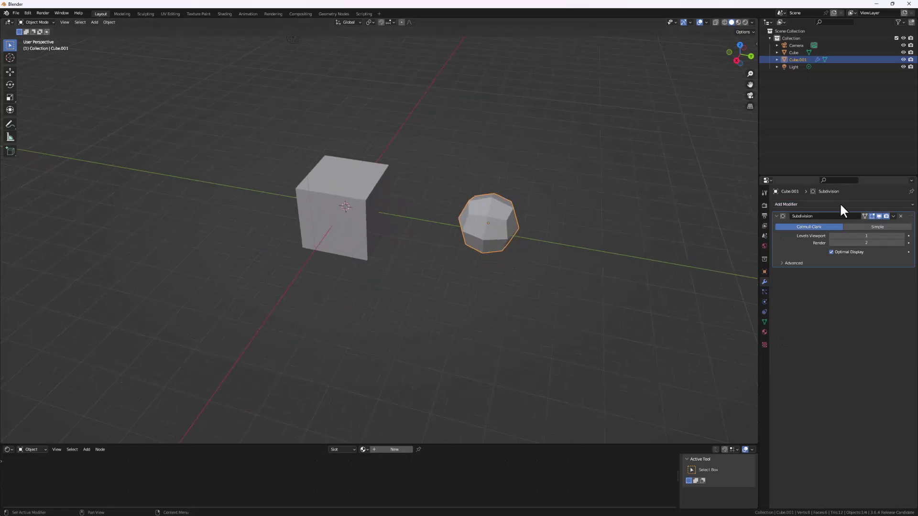
# Add a Bevel modifier to the duplicated cube, placed above the Subdivision modifier in the stack, with 3 segments.
pyautogui.click(838, 204)
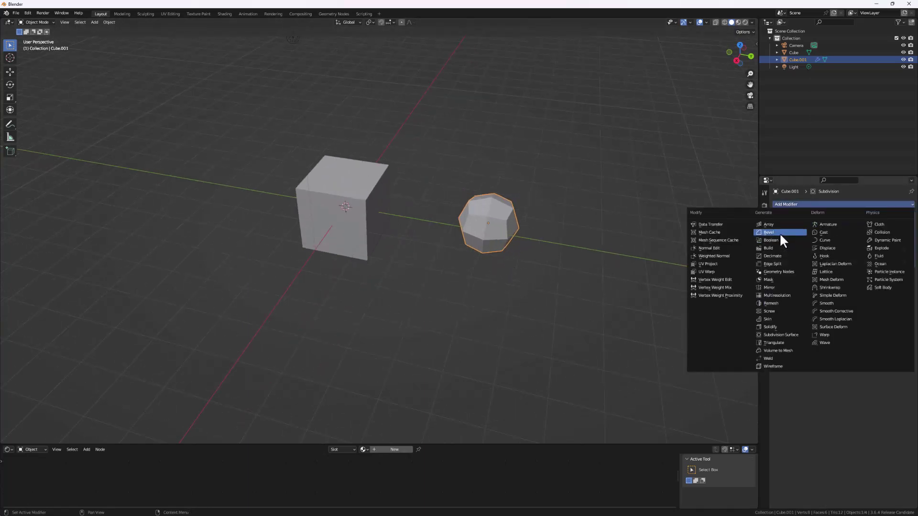
pyautogui.click(780, 232)
pyautogui.moveTo(907, 281); pyautogui.dragTo(894, 215)
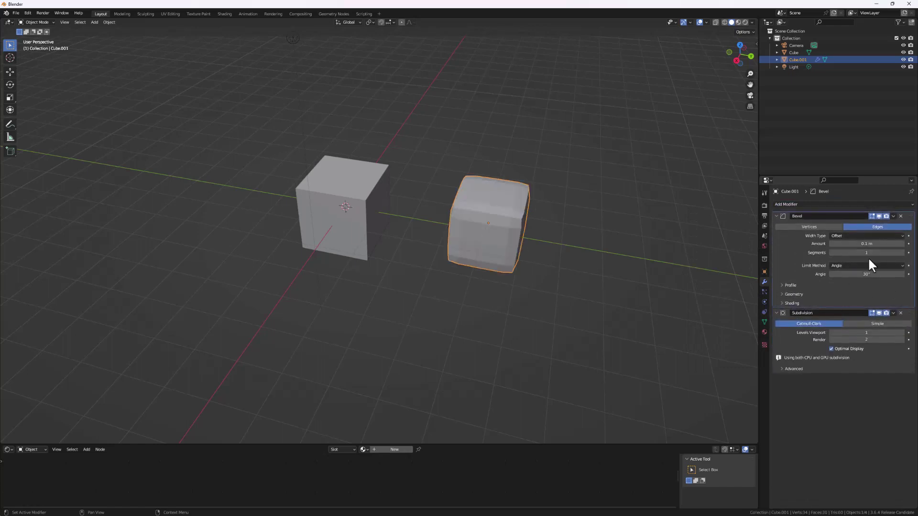
pyautogui.click(902, 253)
pyautogui.click(902, 253)
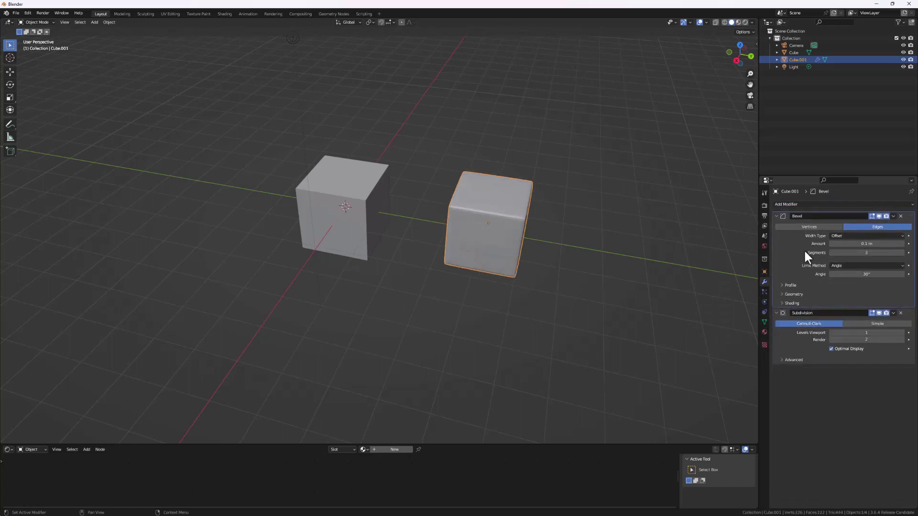
# Apply Shade Smooth to the beveled cube and inspect both cubes from several angles.
pyautogui.scroll(-1, 493, 212)
pyautogui.rightClick(490, 211)
pyautogui.click(490, 211)
pyautogui.scroll(3, 497, 210)
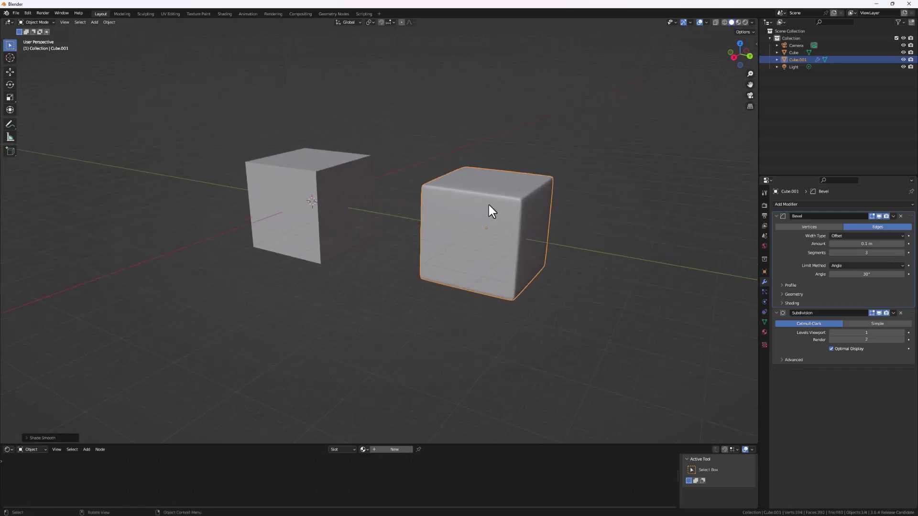
pyautogui.moveTo(493, 210); pyautogui.dragTo(333, 248, button='middle')
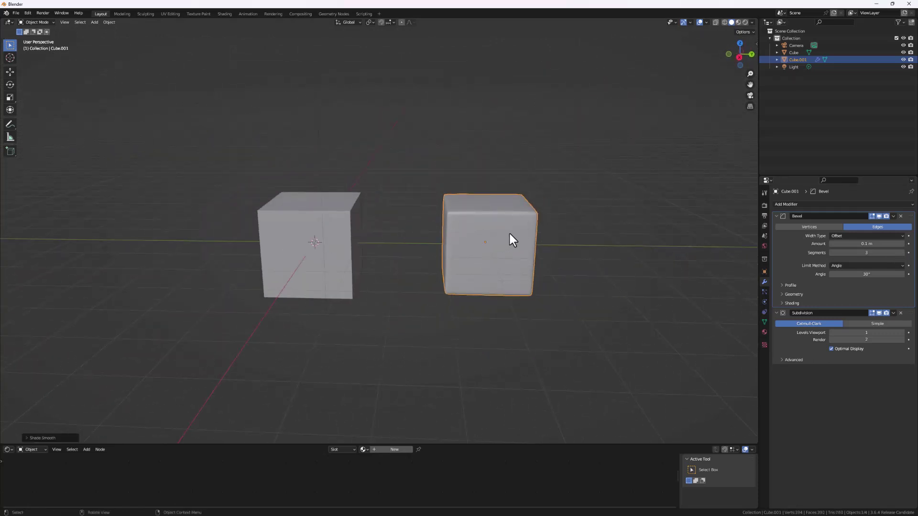
pyautogui.moveTo(436, 210); pyautogui.dragTo(499, 238, button='middle')
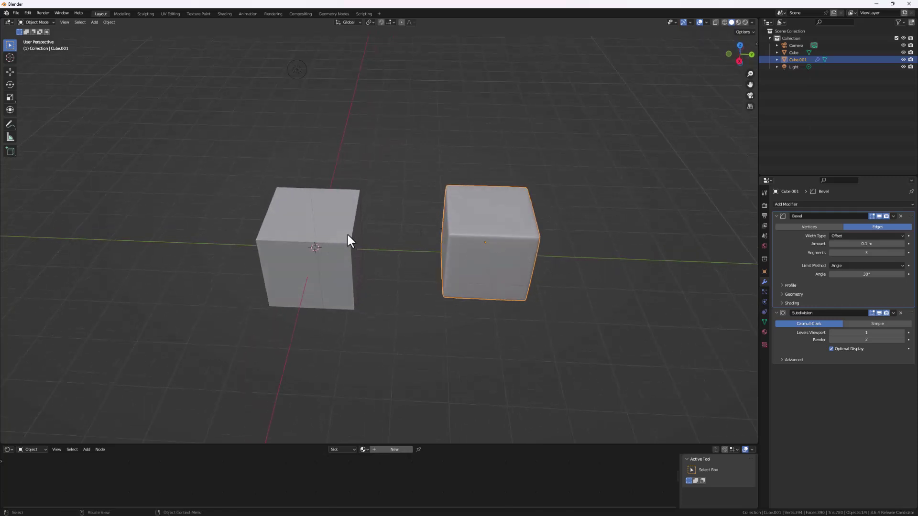
# Select the plain cube and then the beveled cube, making the beveled one the active object.
pyautogui.click(345, 234)
pyautogui.keyDown('shift'); pyautogui.click(495, 250); pyautogui.keyUp('shift')
pyautogui.moveTo(497, 251); pyautogui.dragTo(405, 227, button='middle')
pyautogui.click(384, 278)
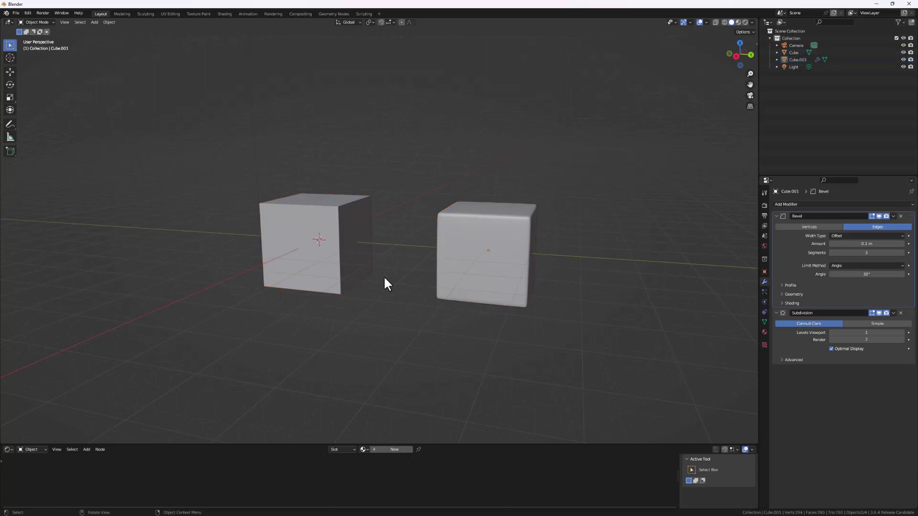
pyautogui.click(334, 220)
pyautogui.keyDown('shift'); pyautogui.click(481, 245); pyautogui.keyUp('shift')
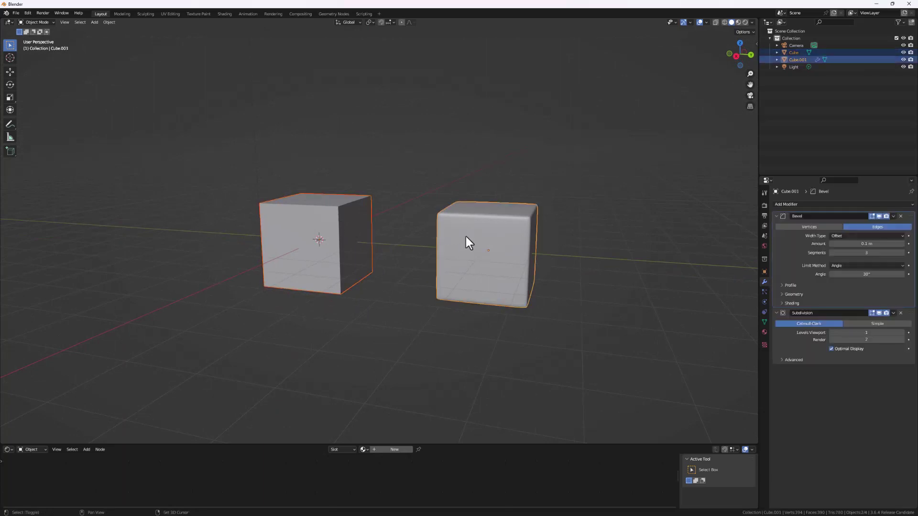
# Try copying all modifiers from the beveled cube to the plain one through Link/Transfer Data, then undo the transfer.
pyautogui.hotkey('ctrl', 'l')
pyautogui.moveTo(475, 240)
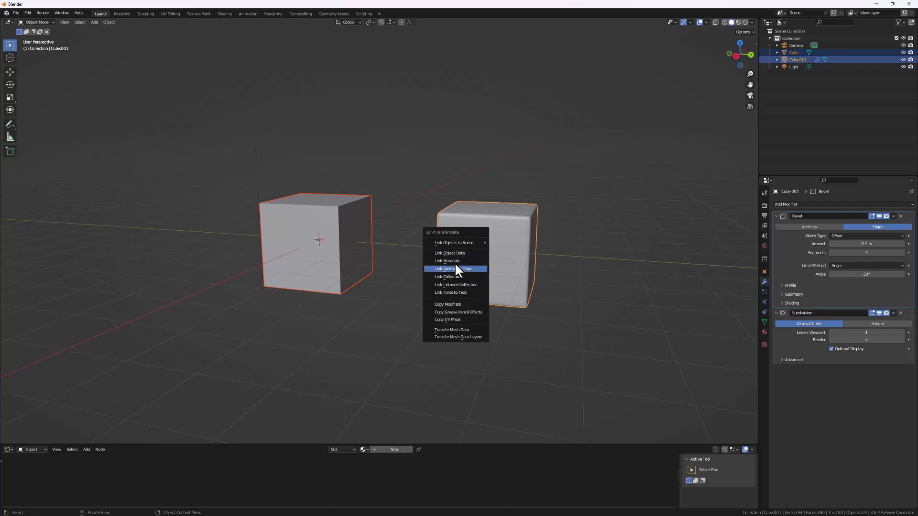
pyautogui.click(458, 304)
pyautogui.moveTo(320, 234); pyautogui.dragTo(377, 247, button='middle')
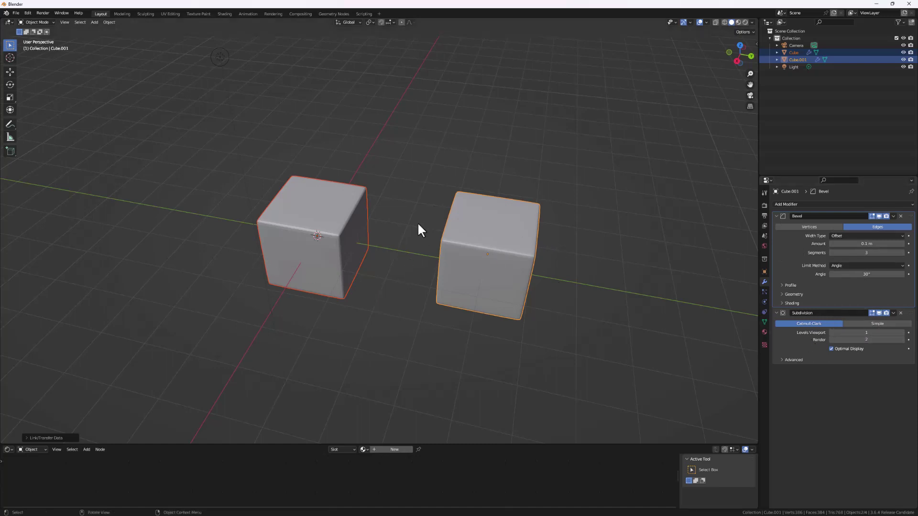
pyautogui.hotkey('ctrl', 'z')
pyautogui.moveTo(368, 262); pyautogui.dragTo(390, 254, button='middle')
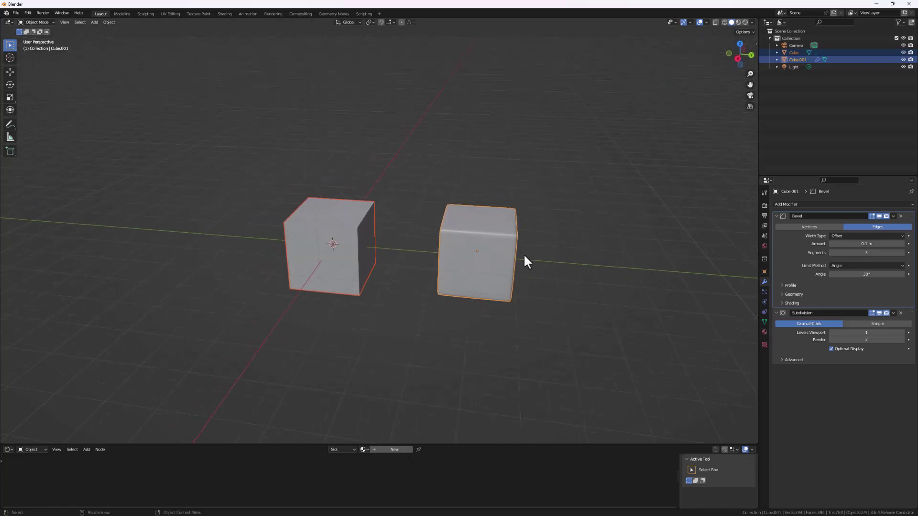
# Copy only the Bevel modifier to the plain cube with Copy Attributes' Copy Selected Modifiers, then select that cube to check its modifier.
pyautogui.hotkey('ctrl', 'c')
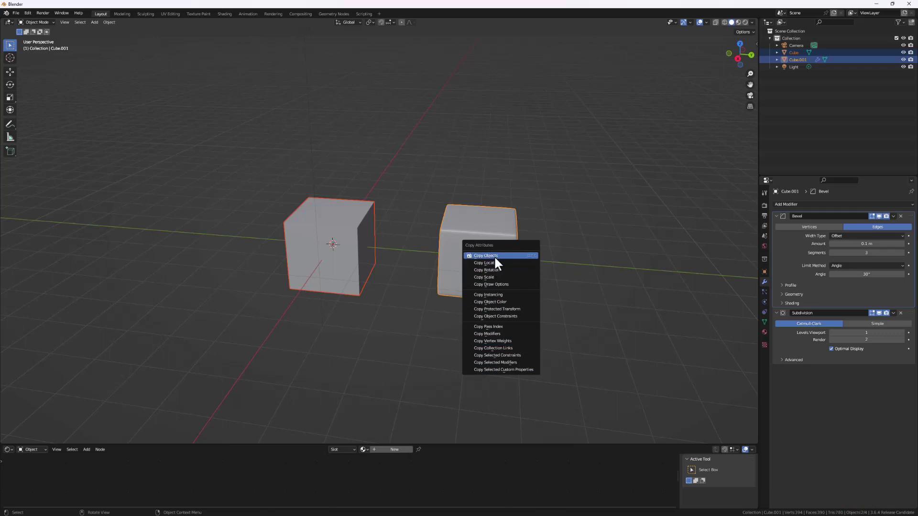
pyautogui.click(508, 363)
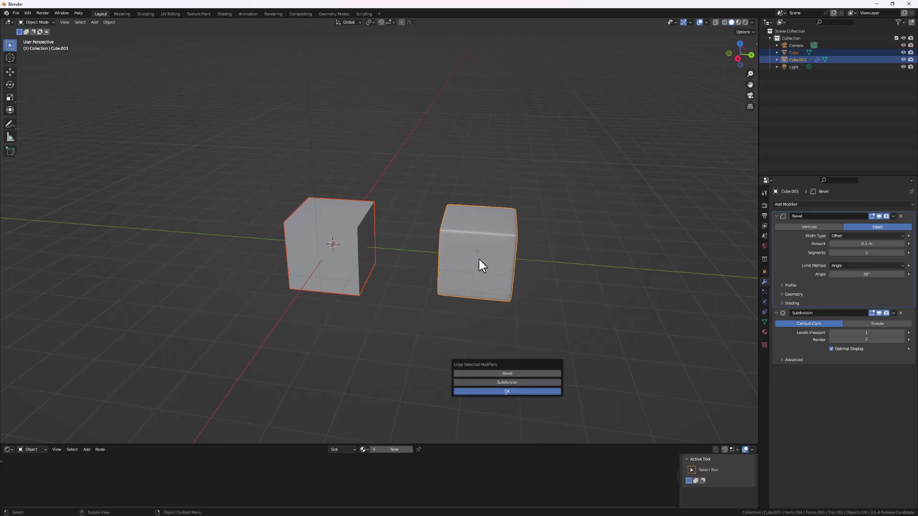
pyautogui.click(507, 371)
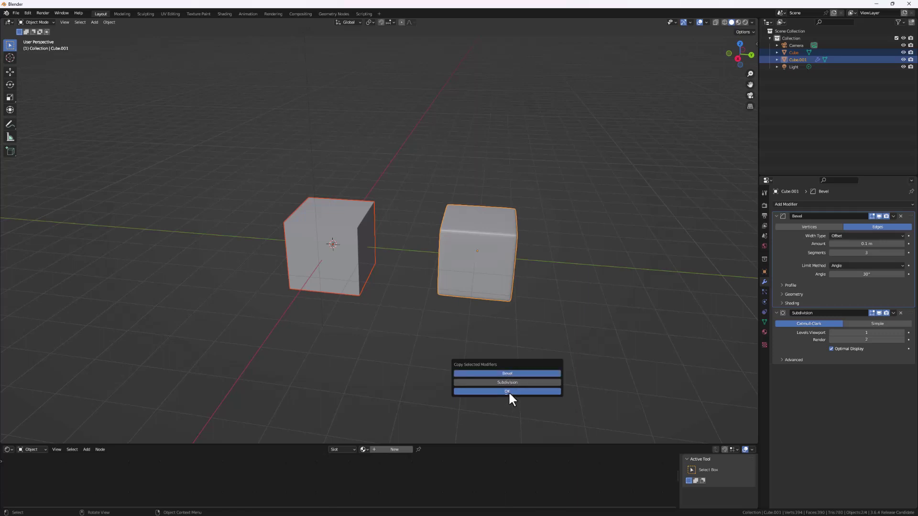
pyautogui.click(508, 391)
pyautogui.click(347, 267)
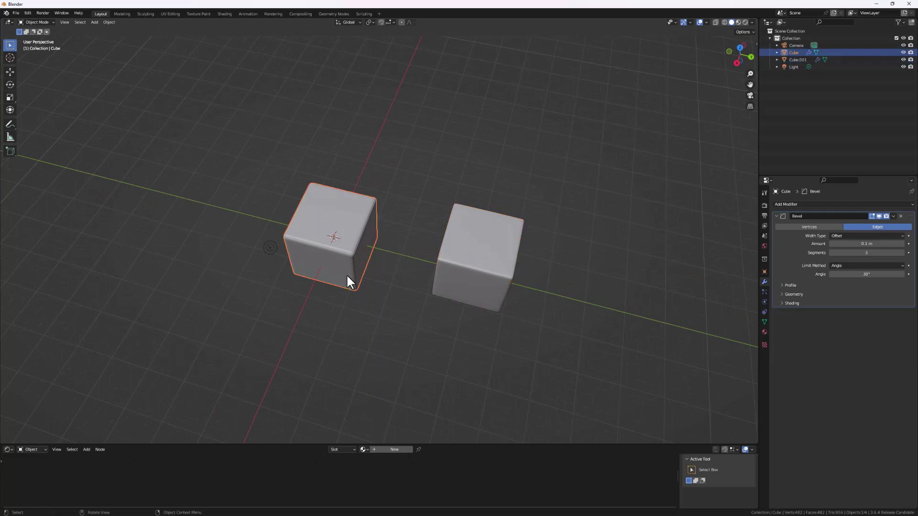
# Add a level 1 Subdivision modifier to the second cube and move it about 5 m up and away from the first cube.
pyautogui.moveTo(347, 274); pyautogui.dragTo(358, 235, button='middle')
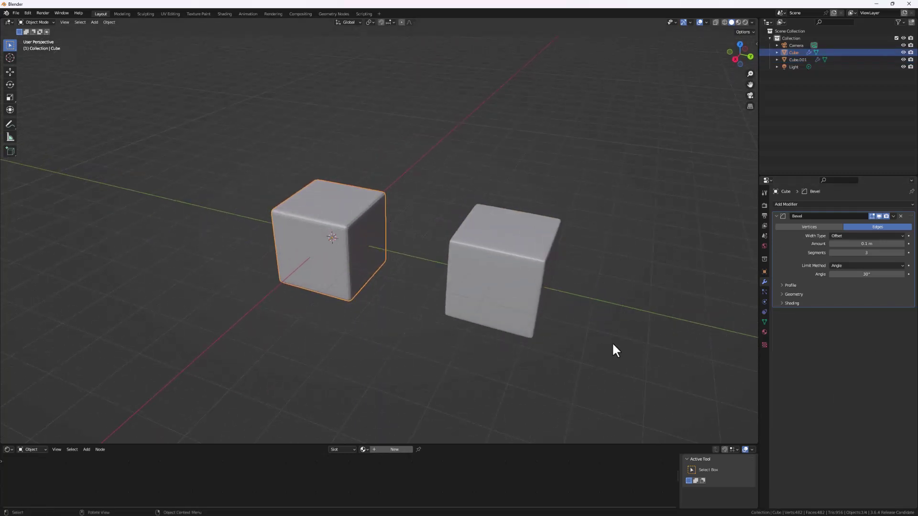
pyautogui.scroll(-3, 623, 328)
pyautogui.moveTo(623, 328); pyautogui.dragTo(558, 282, button='middle')
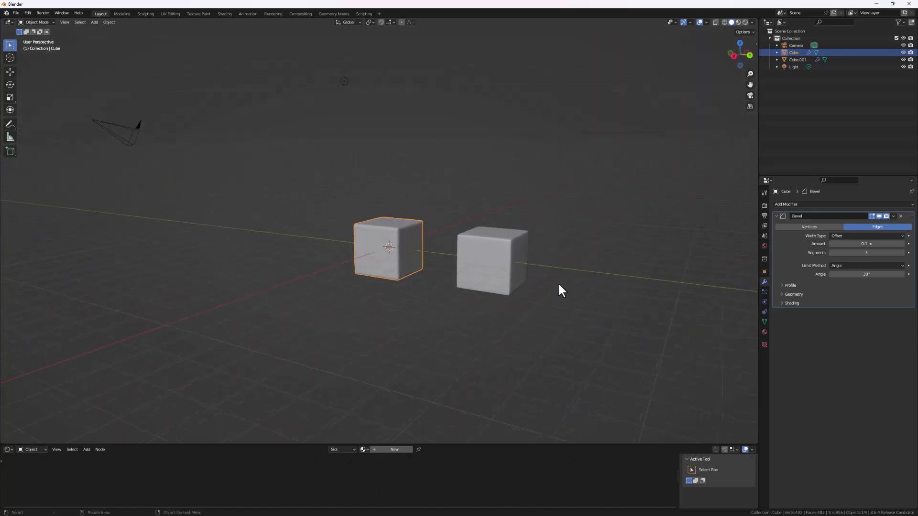
pyautogui.click(475, 262)
pyautogui.hotkey('ctrl', '1')
pyautogui.press('g')
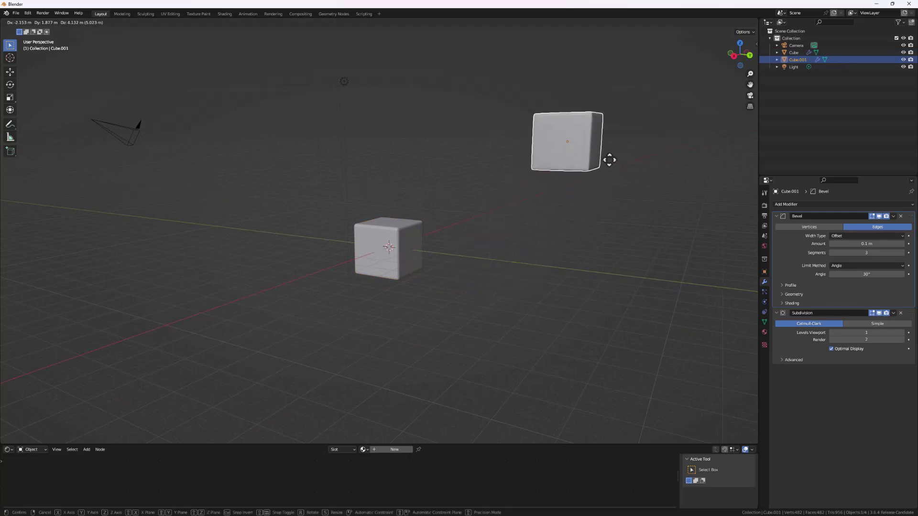
pyautogui.click(608, 159)
# Rotate the moved cube freehand to a tilted orientation and scale it down to roughly half its size.
pyautogui.moveTo(608, 159); pyautogui.dragTo(574, 141, button='middle')
pyautogui.press('r')
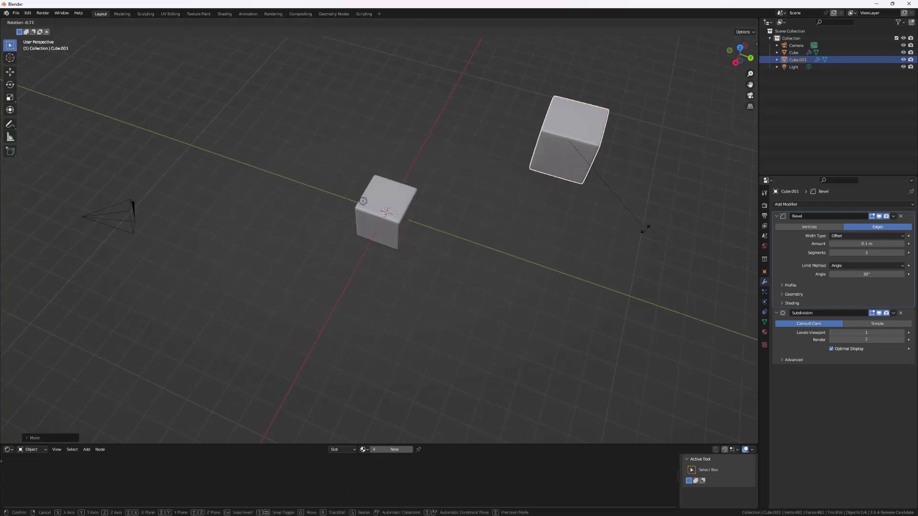
pyautogui.press('Escape')
pyautogui.press('r')
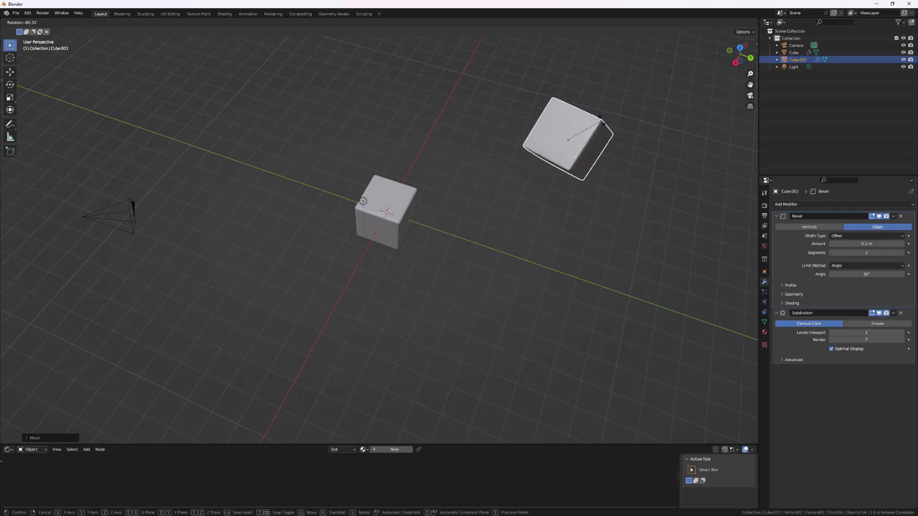
pyautogui.click(610, 189)
pyautogui.moveTo(610, 189); pyautogui.dragTo(615, 260, button='middle')
pyautogui.press('s')
pyautogui.click(643, 228)
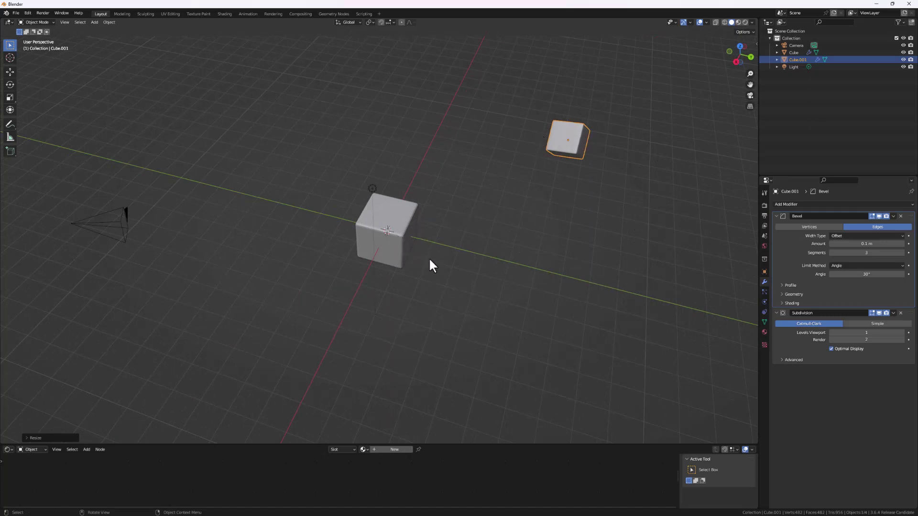
# Select the unrotated cube and then the small tilted cube as active, and copy the active cube's rotation with Copy Attributes.
pyautogui.moveTo(429, 257); pyautogui.dragTo(461, 224, button='middle')
pyautogui.click(407, 237)
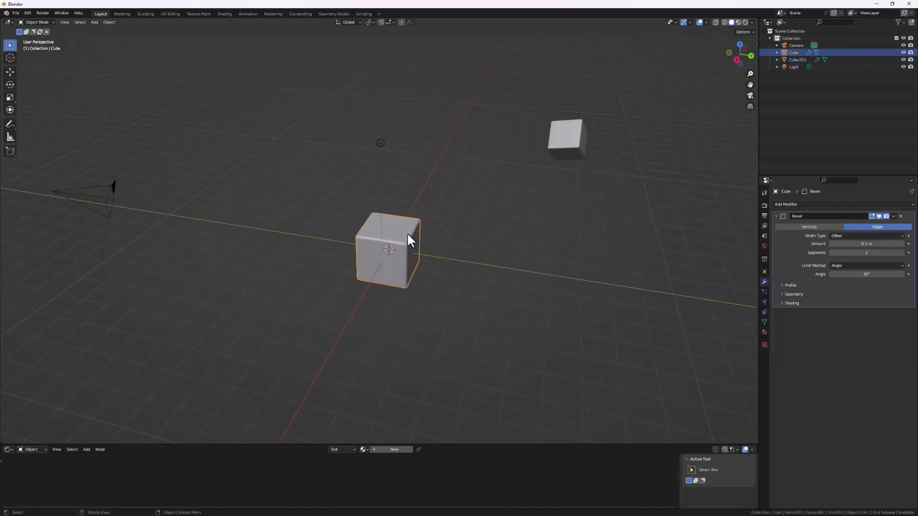
pyautogui.keyDown('shift'); pyautogui.click(570, 138); pyautogui.keyUp('shift')
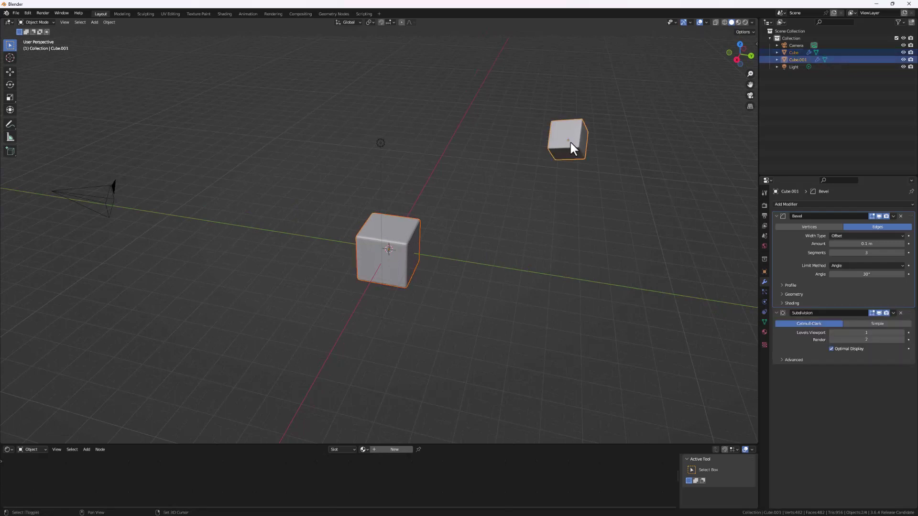
pyautogui.hotkey('ctrl', 'c')
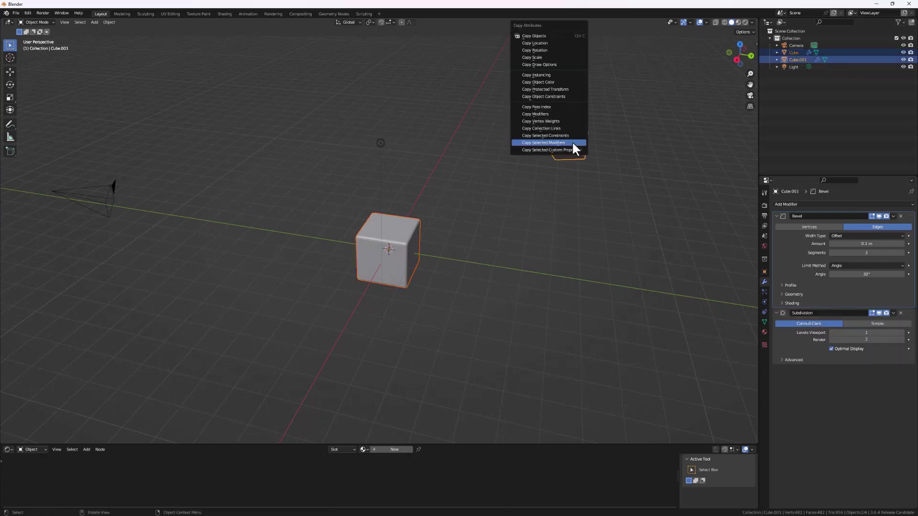
pyautogui.click(542, 50)
pyautogui.moveTo(371, 277); pyautogui.dragTo(593, 135, button='middle')
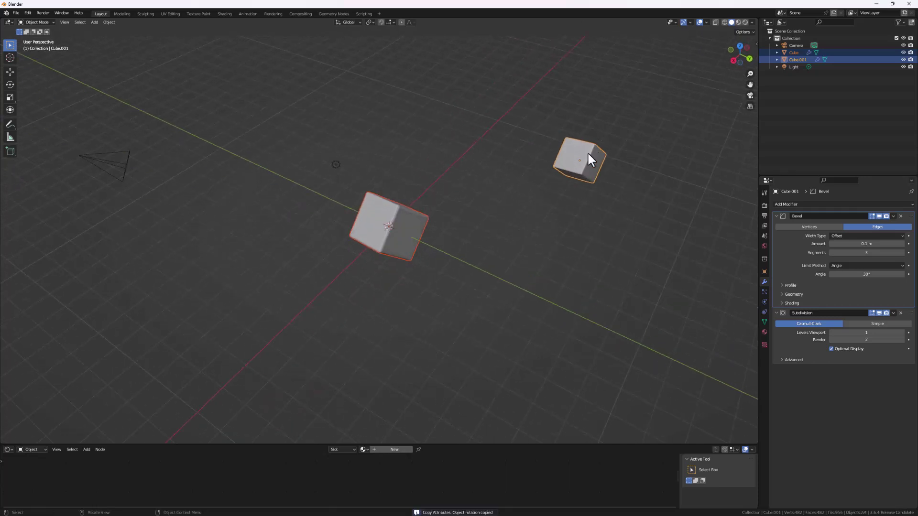
# Copy the scale and then the location of the active small cube to the other selected cube with Copy Attributes.
pyautogui.hotkey('ctrl', 'c')
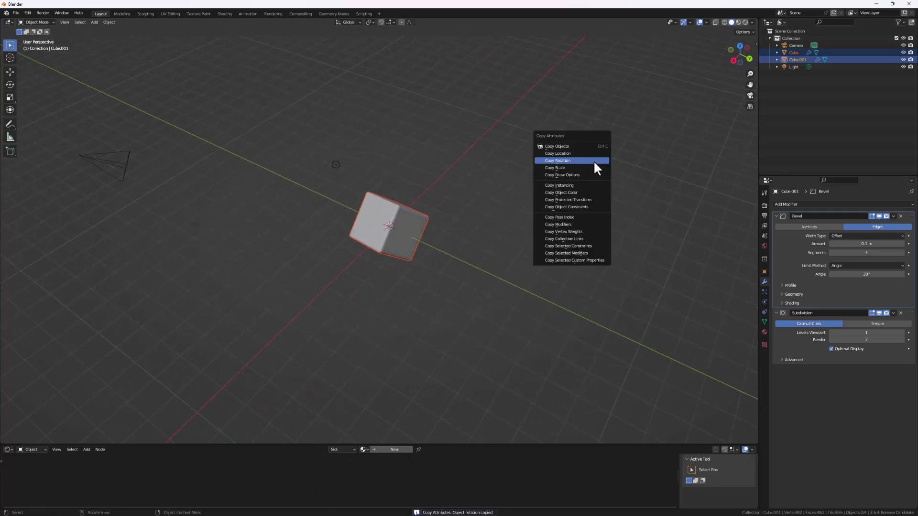
pyautogui.click(564, 168)
pyautogui.moveTo(528, 215); pyautogui.dragTo(529, 194, button='middle')
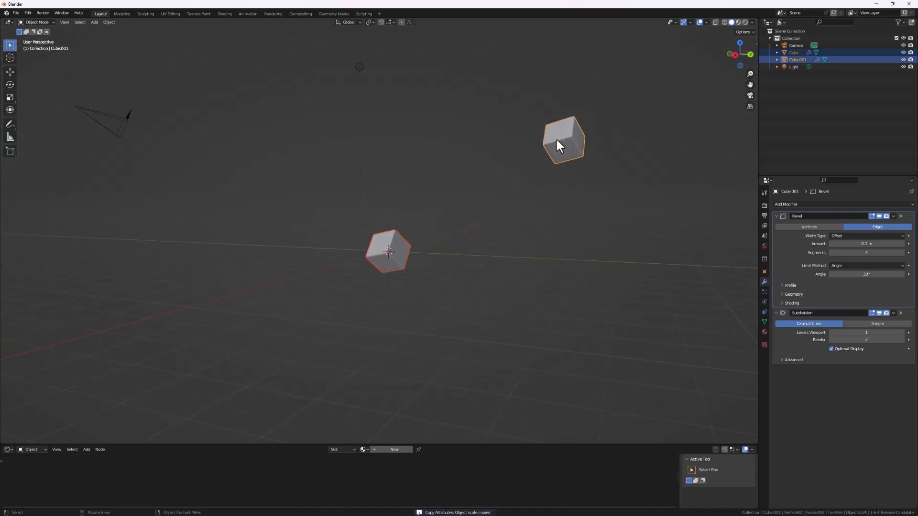
pyautogui.hotkey('ctrl', 'c')
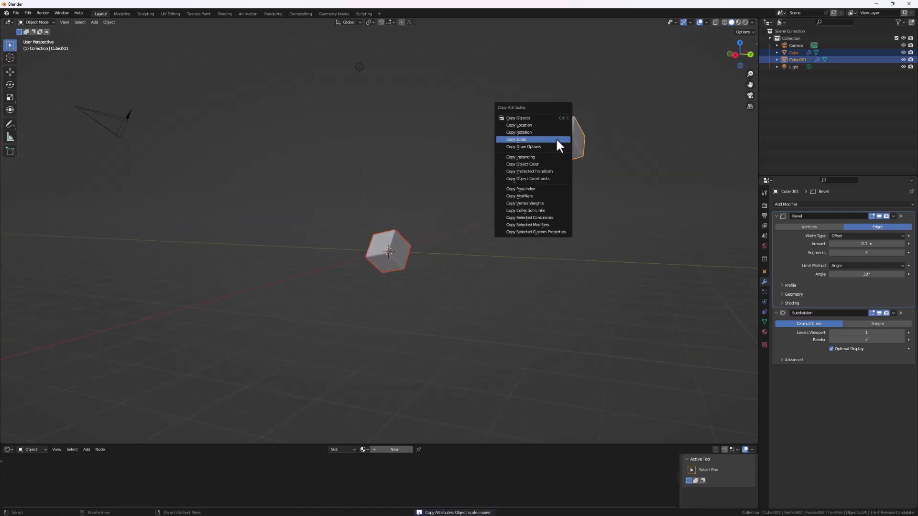
pyautogui.click(521, 125)
pyautogui.moveTo(548, 138)
pyautogui.mouseDown(button='middle')
pyautogui.moveTo(543, 172)
pyautogui.moveTo(561, 149)
pyautogui.mouseUp(button='middle')
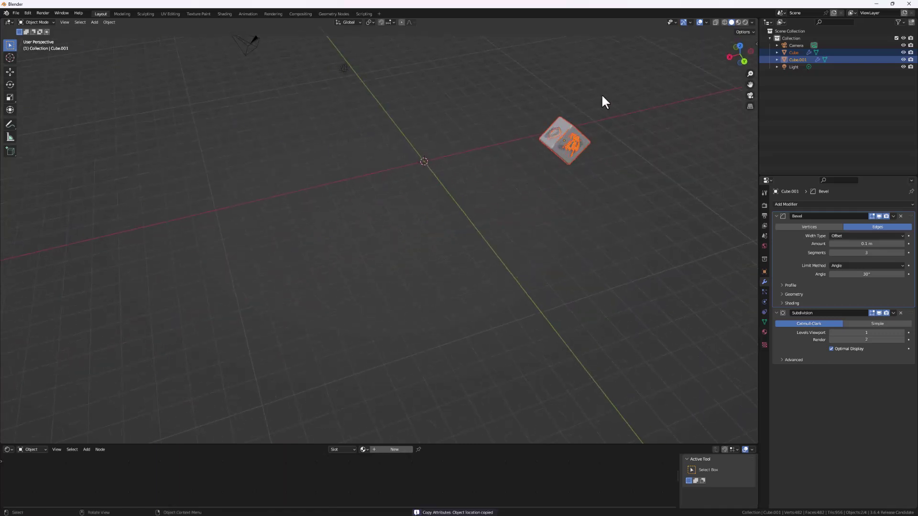
# Shift both overlapping cubes along X, then raise only the Bevel-only cube along Z until it is clear of the other.
pyautogui.press('g')
pyautogui.press('z')
pyautogui.press('x')
pyautogui.click(589, 140)
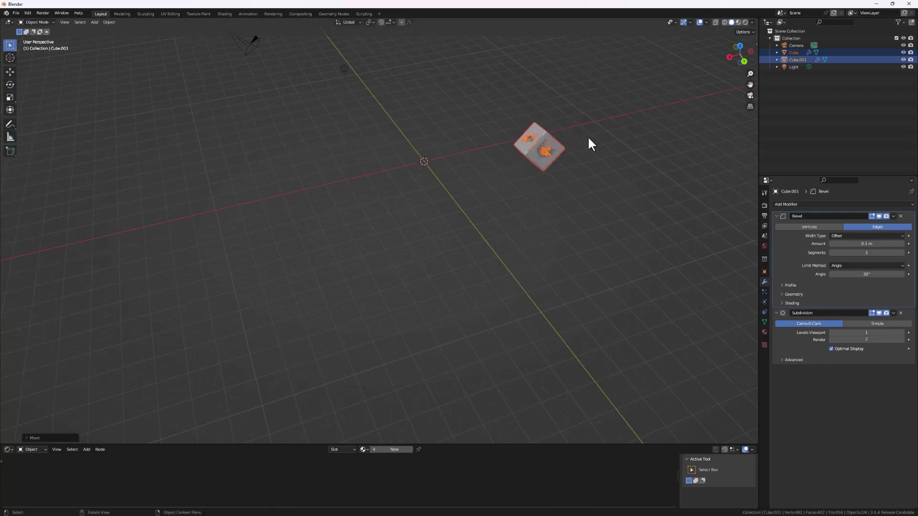
pyautogui.click(541, 153)
pyautogui.press('g')
pyautogui.press('z')
pyautogui.click(580, 113)
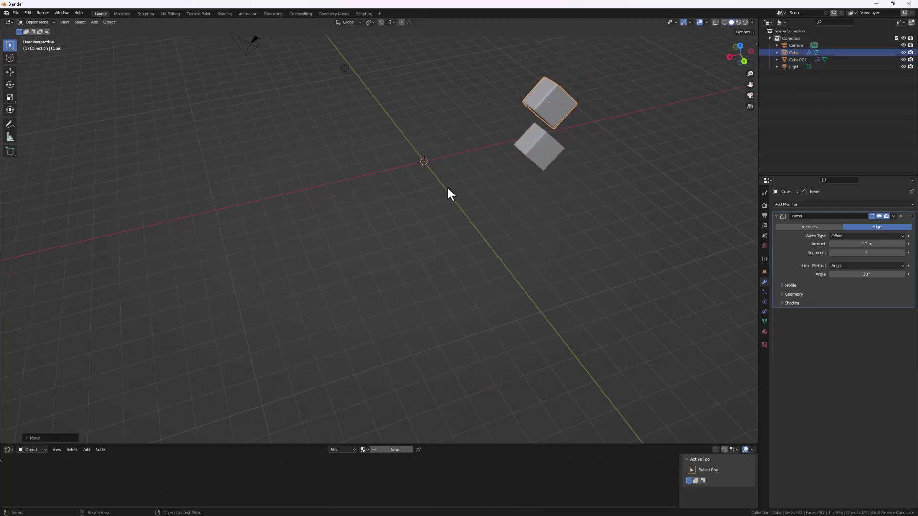
# Check the Copy Attributes options with a single cube selected, then delete both cubes from the scene.
pyautogui.hotkey('ctrl', 'c')
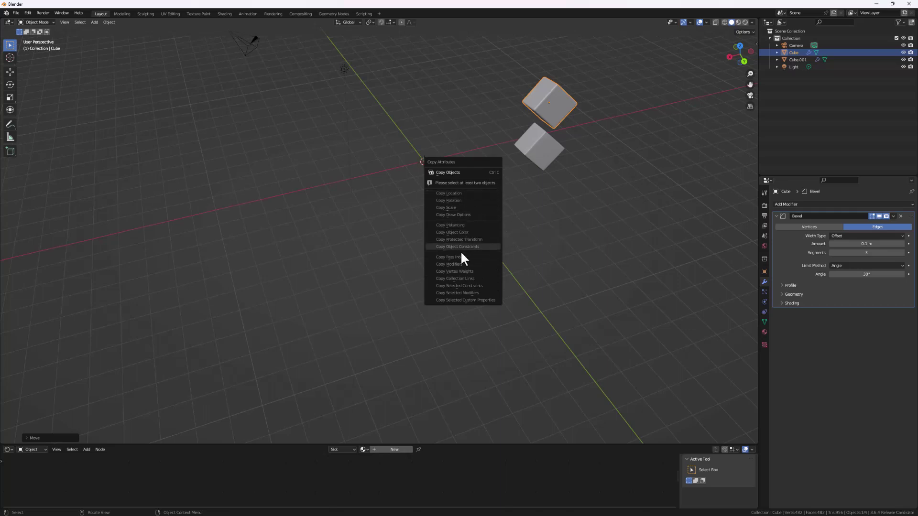
pyautogui.moveTo(550, 206); pyautogui.dragTo(482, 195, button='middle')
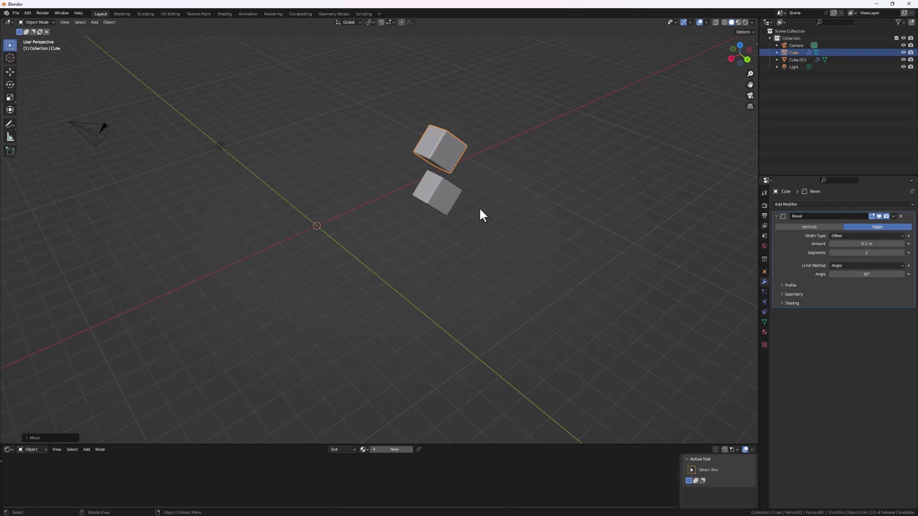
pyautogui.moveTo(524, 72); pyautogui.dragTo(371, 250)
pyautogui.press('x')
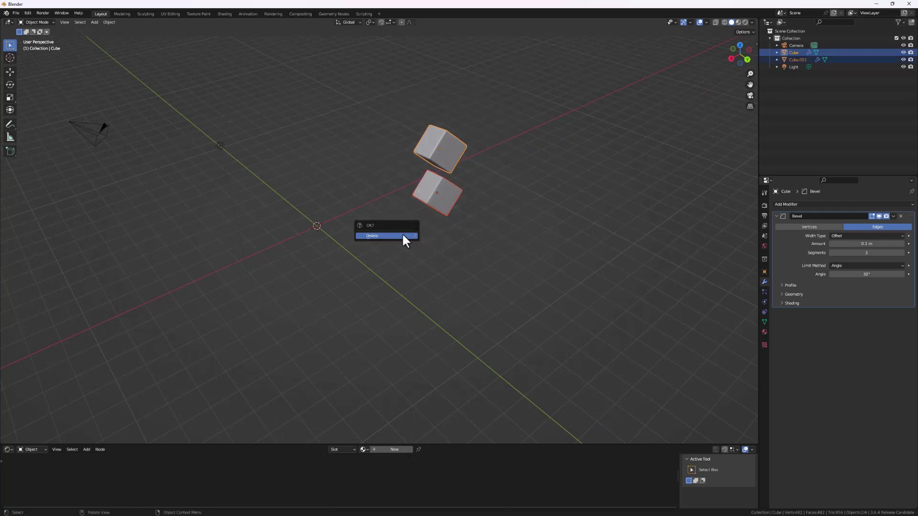
pyautogui.click(402, 235)
pyautogui.moveTo(427, 242); pyautogui.dragTo(405, 251, button='middle')
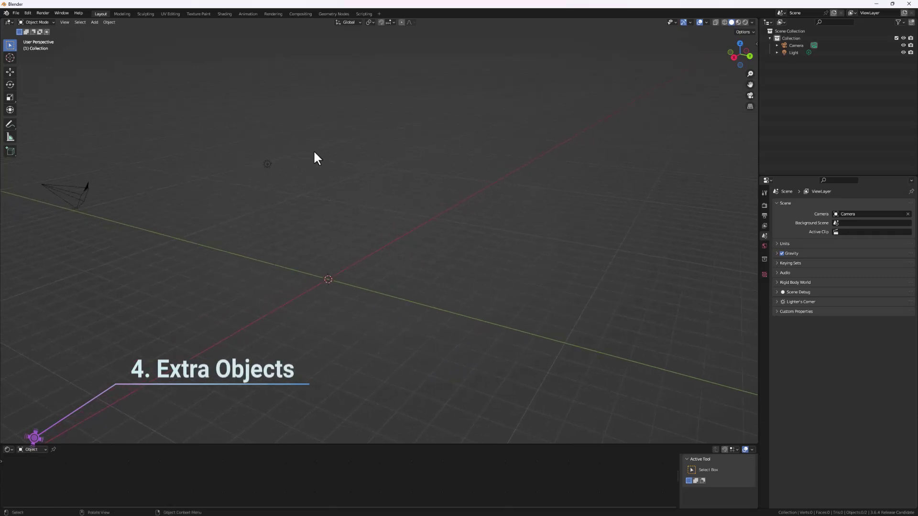
# Search the add-on preferences for "extra" and review the details of the Add Mesh and Add Curve Extra Objects add-ons.
pyautogui.click(27, 12)
pyautogui.click(46, 116)
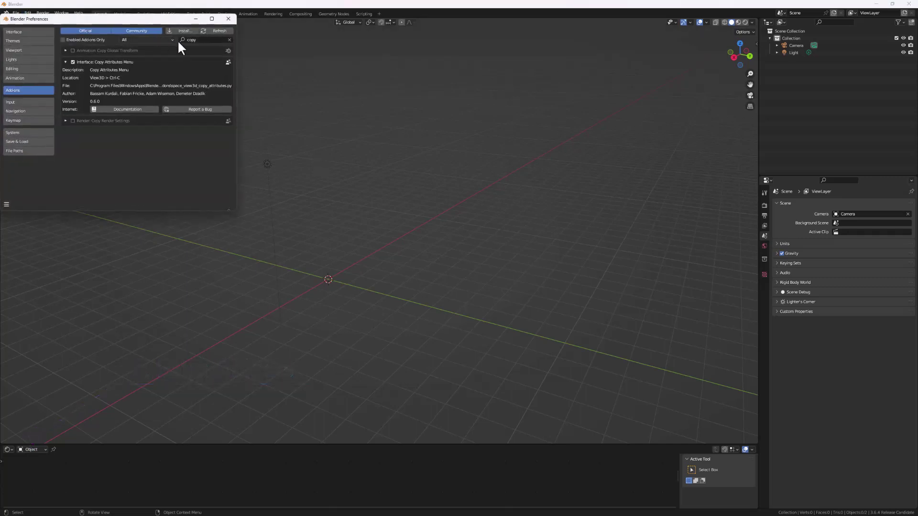
pyautogui.write('extra')
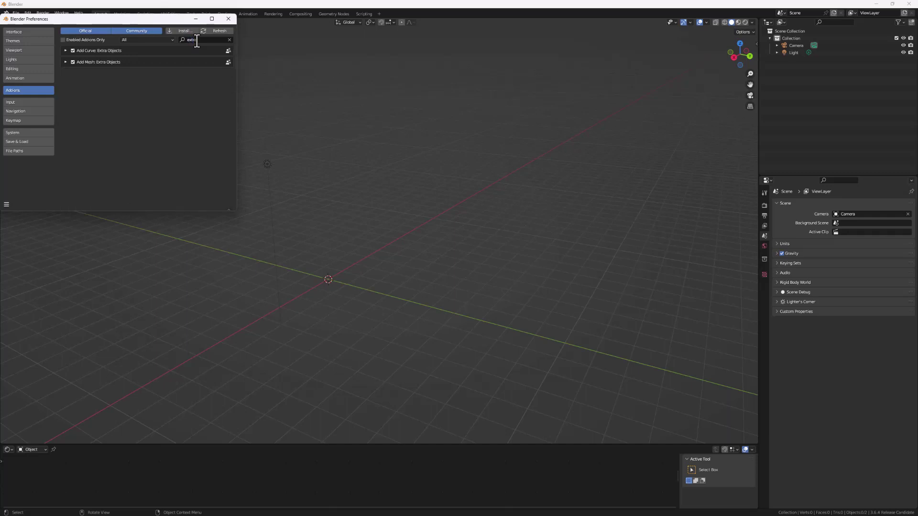
pyautogui.click(65, 62)
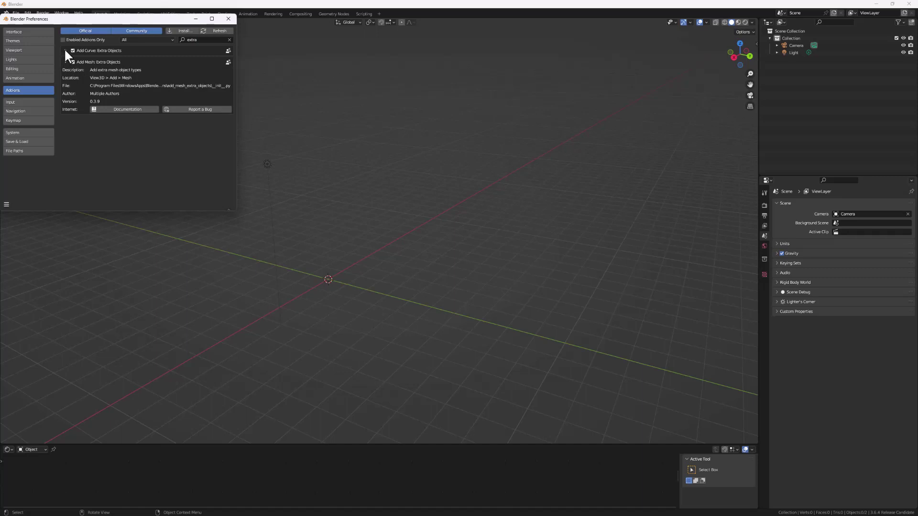
pyautogui.click(64, 48)
pyautogui.scroll(-3, 144, 119)
pyautogui.scroll(3, 67, 59)
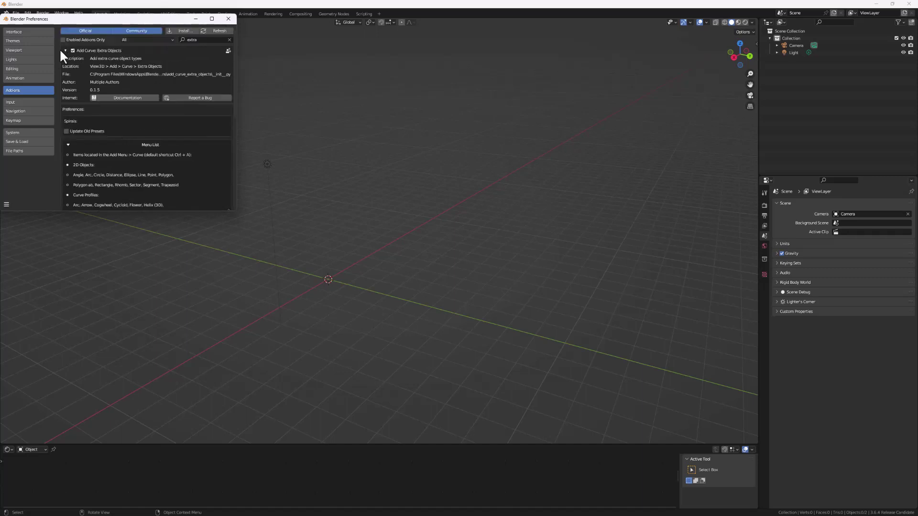
pyautogui.click(65, 50)
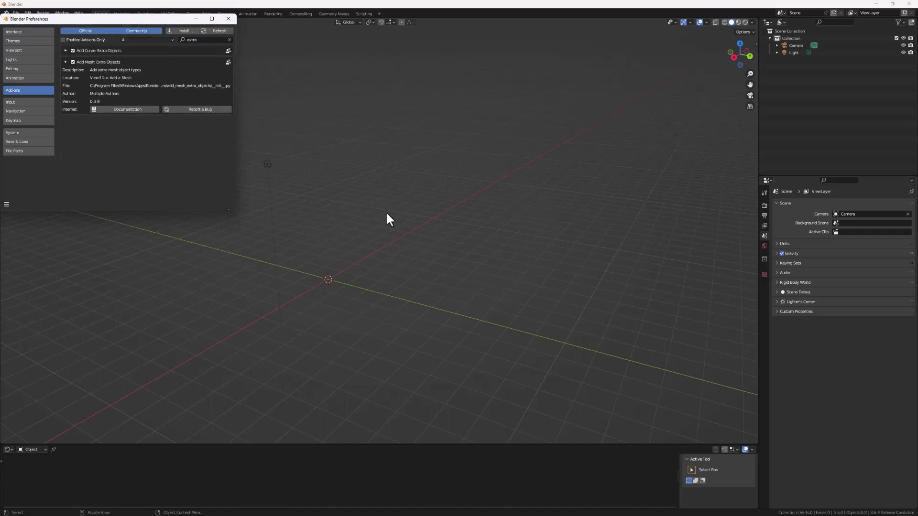
pyautogui.click(66, 62)
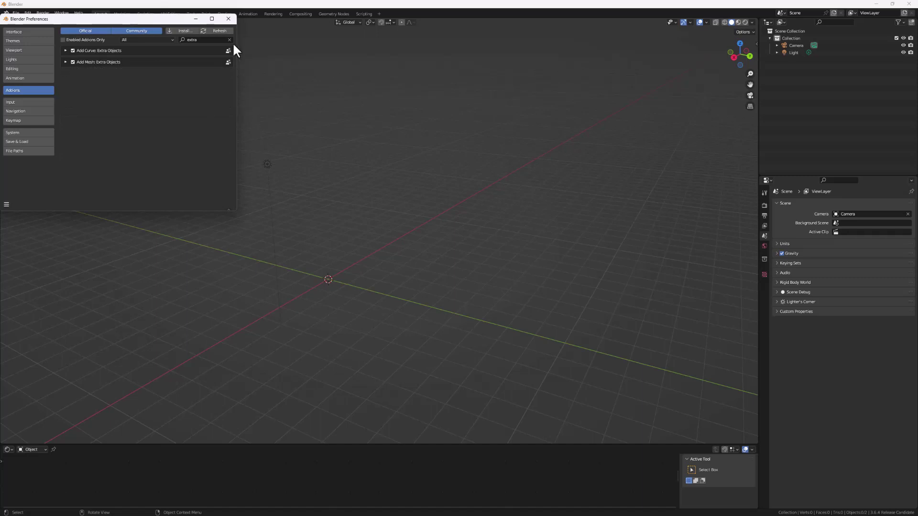
pyautogui.click(197, 20)
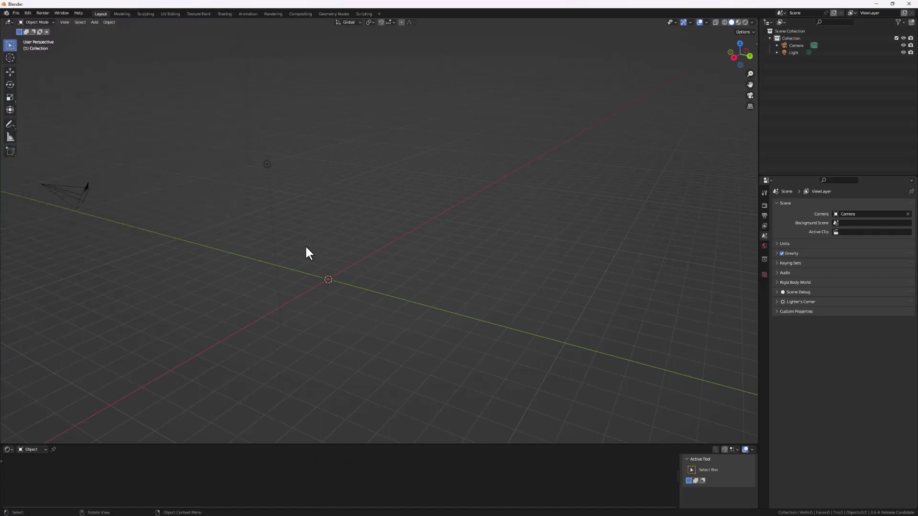
# Add a Round Cube mesh, apply its Quadsphere preset and set the radius to 1.50.
pyautogui.hotkey('shift', 'a')
pyautogui.moveTo(306, 249)
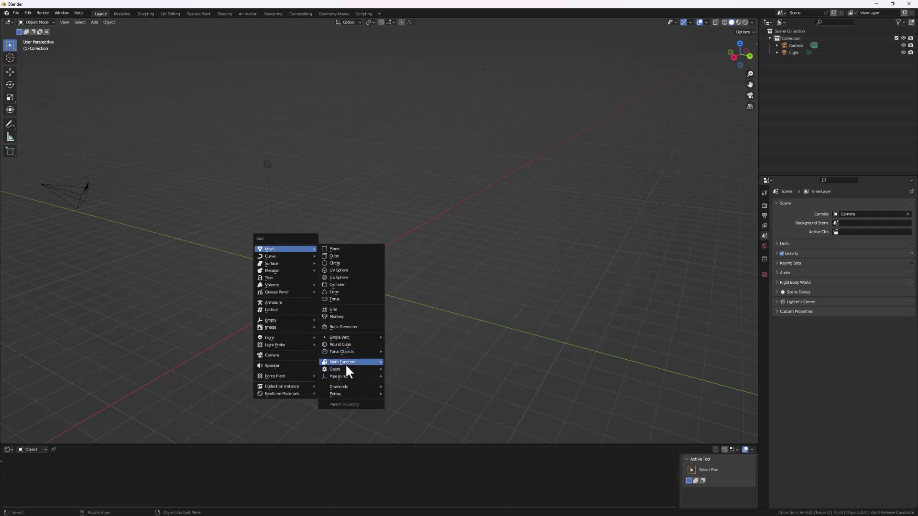
pyautogui.moveTo(363, 369)
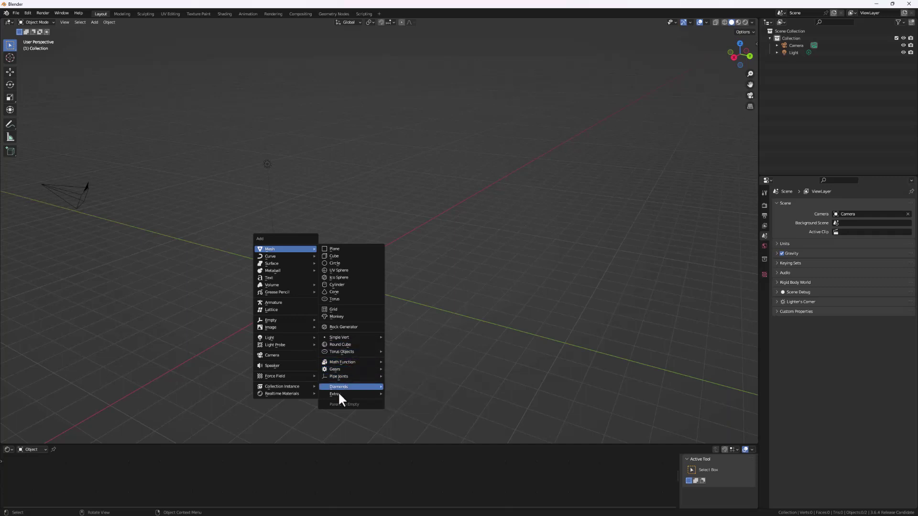
pyautogui.moveTo(349, 392)
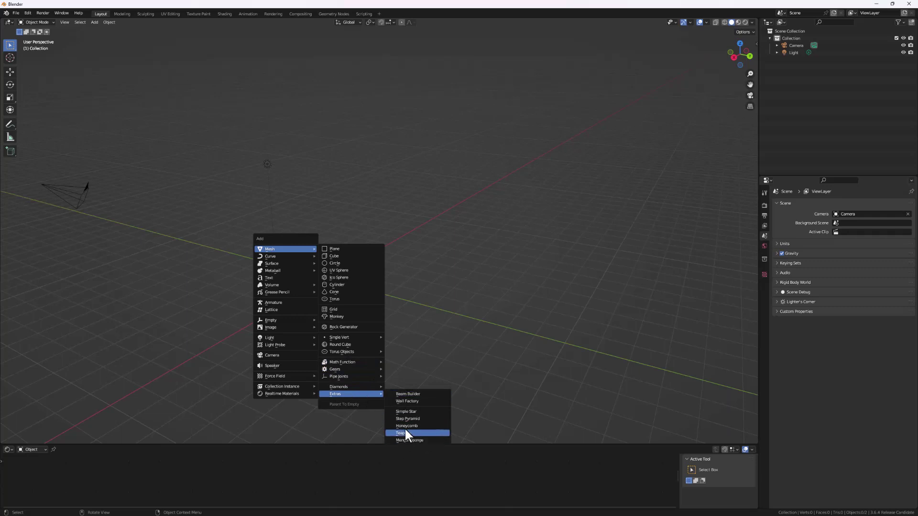
pyautogui.moveTo(357, 339)
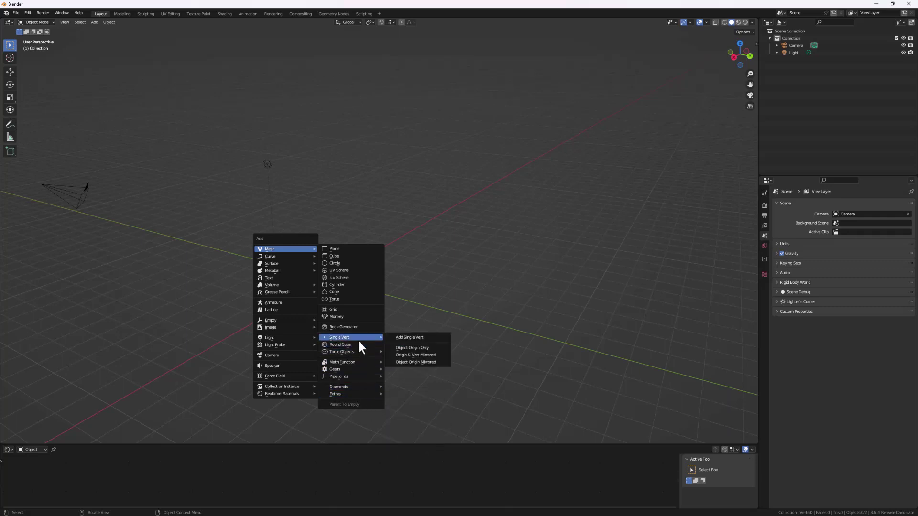
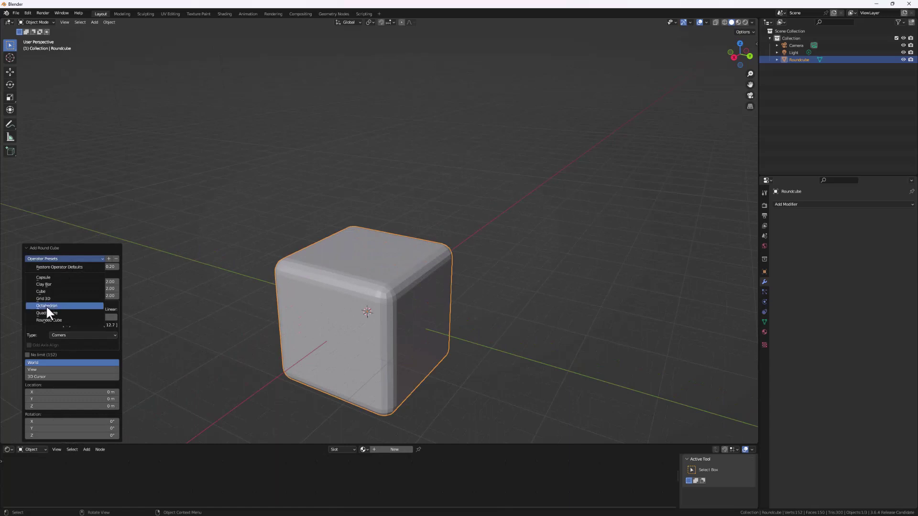
pyautogui.click(70, 312)
pyautogui.moveTo(147, 316); pyautogui.dragTo(324, 307, button='middle')
pyautogui.moveTo(71, 269); pyautogui.dragTo(238, 318)
pyautogui.moveTo(238, 319); pyautogui.dragTo(389, 281, button='middle')
# Move the sphere about 5.5 m along Y, away from the world origin.
pyautogui.press('g')
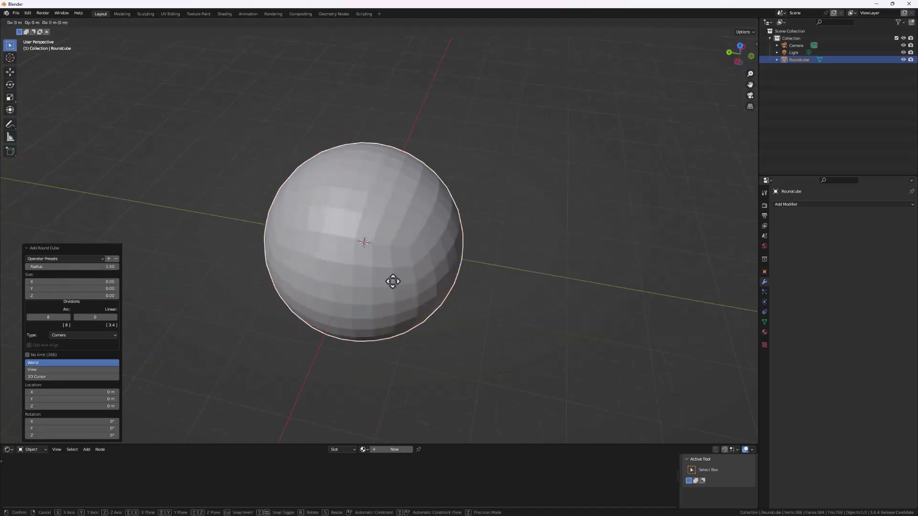
pyautogui.press('y')
pyautogui.click(672, 297)
pyautogui.scroll(-3, 669, 290)
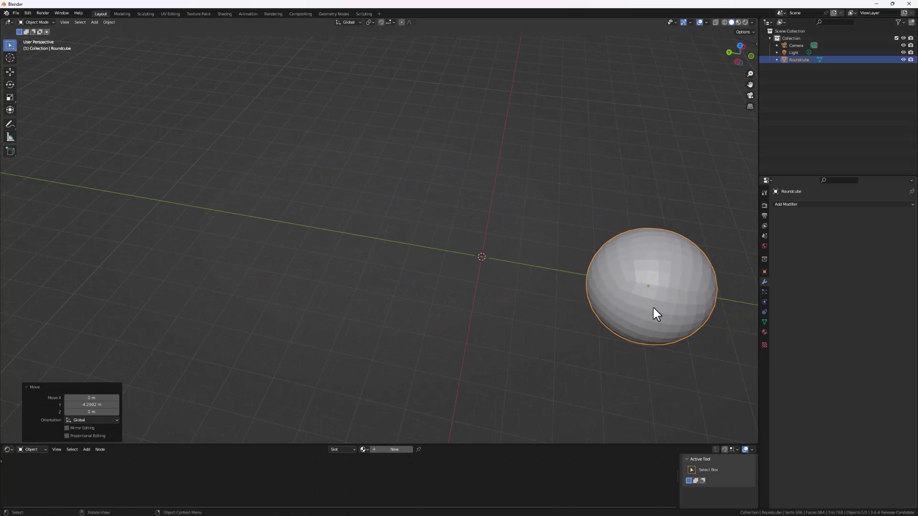
pyautogui.press('g')
pyautogui.press('y')
pyautogui.click(706, 313)
# Add a Twisted Torus mesh at the world origin and adjust its shape parameters.
pyautogui.hotkey('shift', 'a')
pyautogui.moveTo(409, 305)
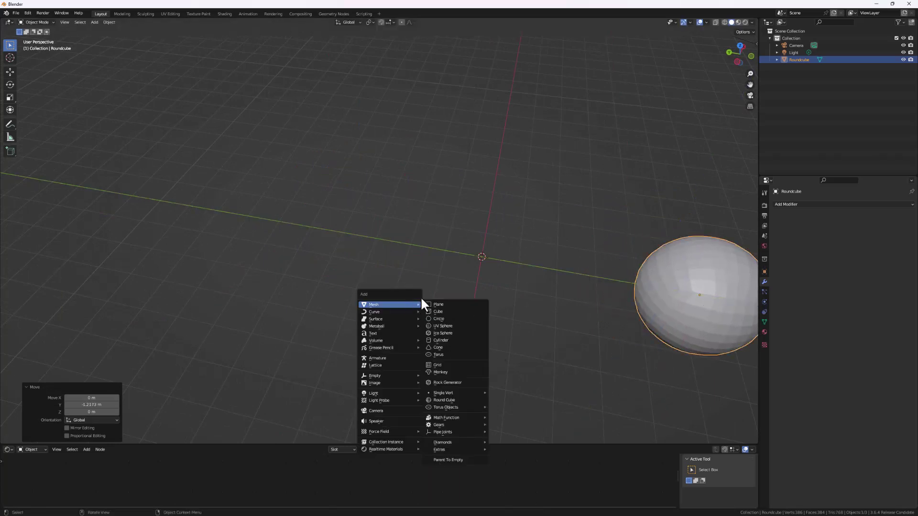
pyautogui.moveTo(449, 407)
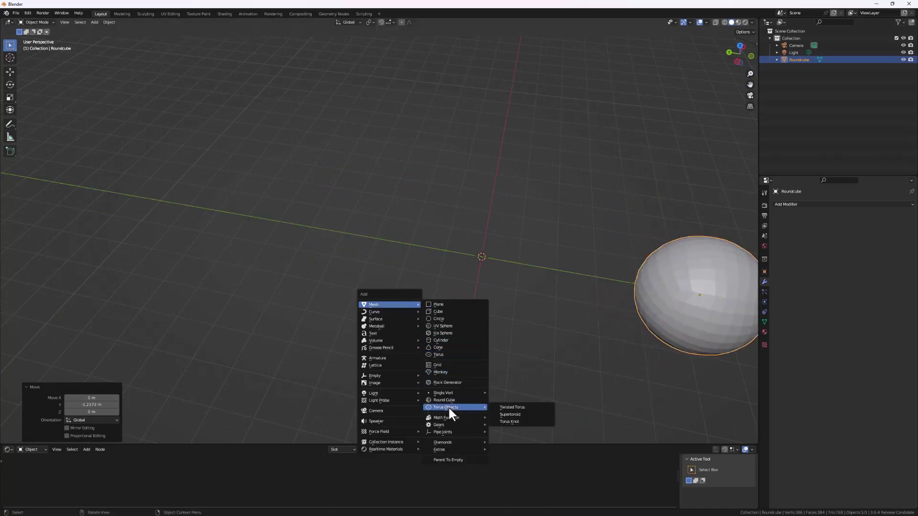
pyautogui.click(518, 410)
pyautogui.moveTo(500, 400); pyautogui.dragTo(493, 330, button='middle')
pyautogui.scroll(5, 481, 272)
pyautogui.moveTo(62, 299); pyautogui.dragTo(53, 316)
pyautogui.moveTo(335, 229); pyautogui.dragTo(427, 324, button='middle')
# Move the twisted torus about 2.4 m along X, away from the world origin.
pyautogui.press('g')
pyautogui.press('x')
pyautogui.click(676, 307)
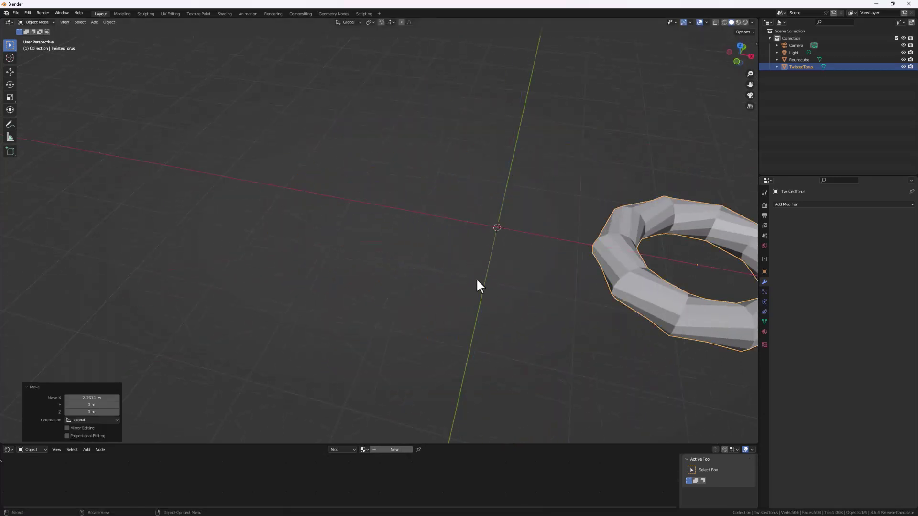
# Add a Gear mesh at the world origin and set its number of teeth to 5.
pyautogui.hotkey('shift', 'a')
pyautogui.moveTo(465, 283)
pyautogui.moveTo(519, 421)
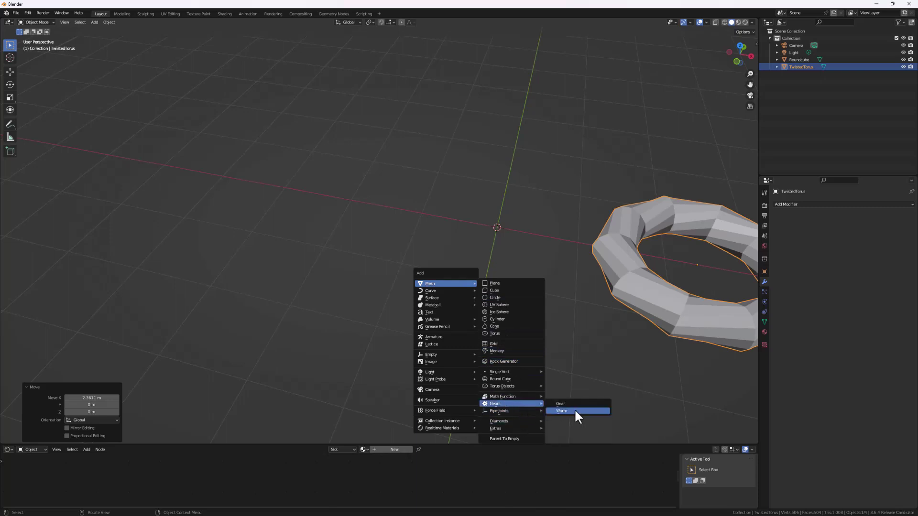
pyautogui.moveTo(507, 403)
pyautogui.click(564, 404)
pyautogui.moveTo(498, 254); pyautogui.dragTo(564, 286, button='middle')
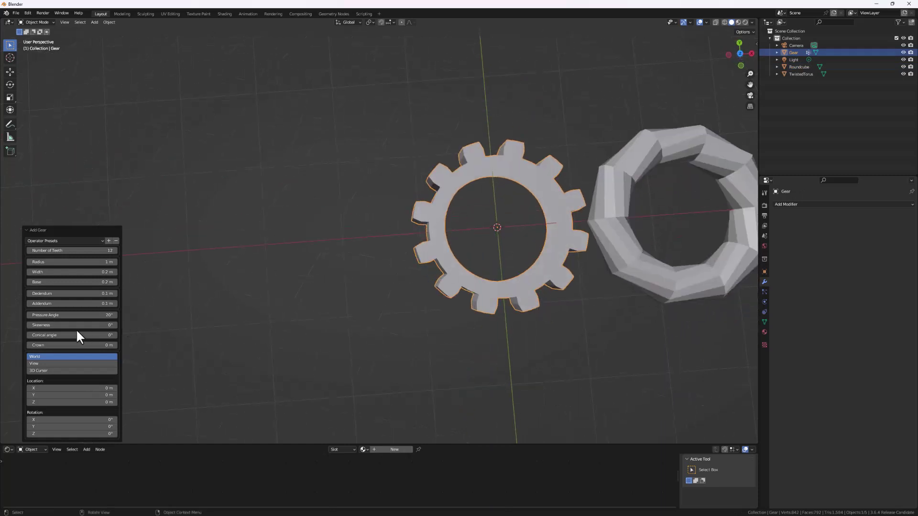
pyautogui.moveTo(71, 250); pyautogui.dragTo(311, 273)
pyautogui.moveTo(313, 277); pyautogui.dragTo(513, 295, button='middle')
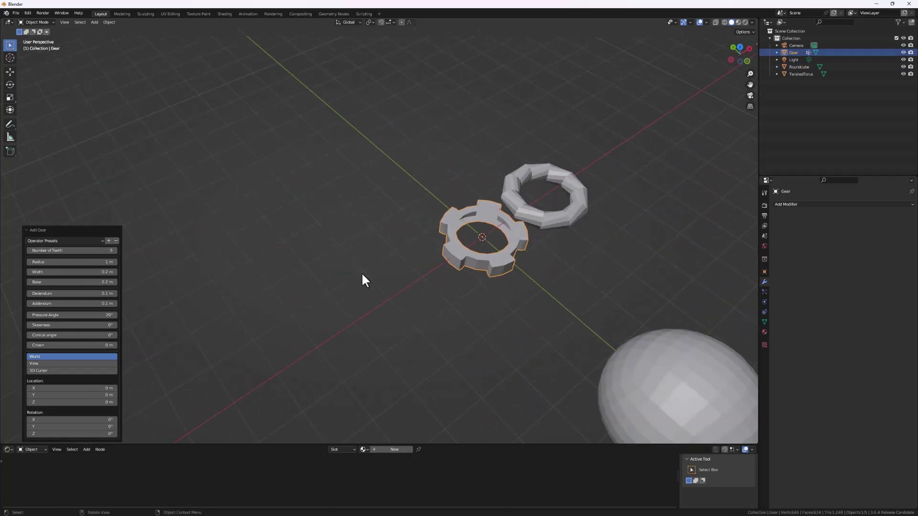
# Deselect the gear and add an Archimedean curve spiral at the world origin.
pyautogui.hotkey('shift', 'a')
pyautogui.click(317, 239)
pyautogui.hotkey('shift', 'a')
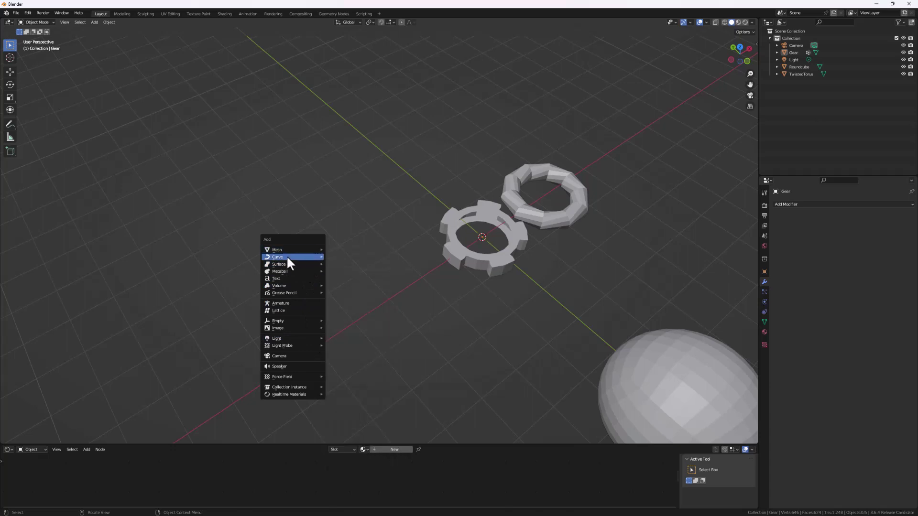
pyautogui.moveTo(287, 256)
pyautogui.moveTo(363, 414)
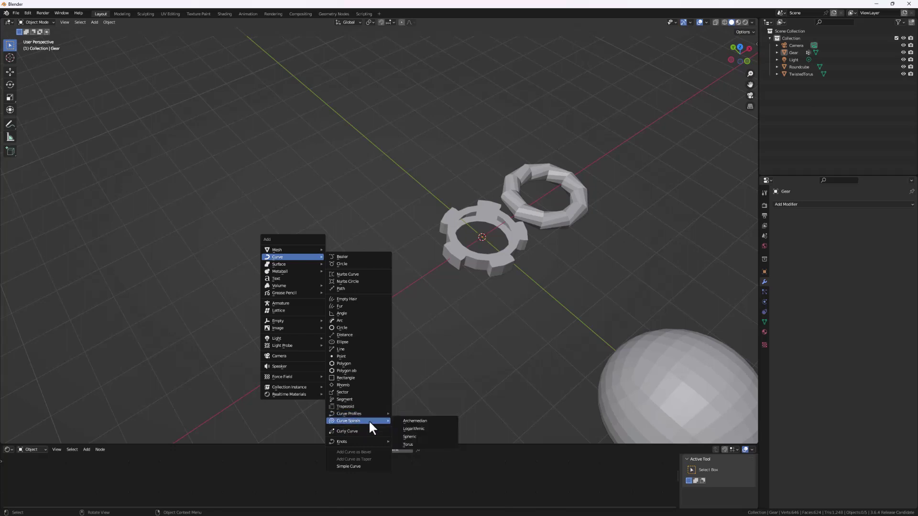
pyautogui.click(423, 422)
pyautogui.moveTo(385, 395); pyautogui.dragTo(353, 302, button='middle')
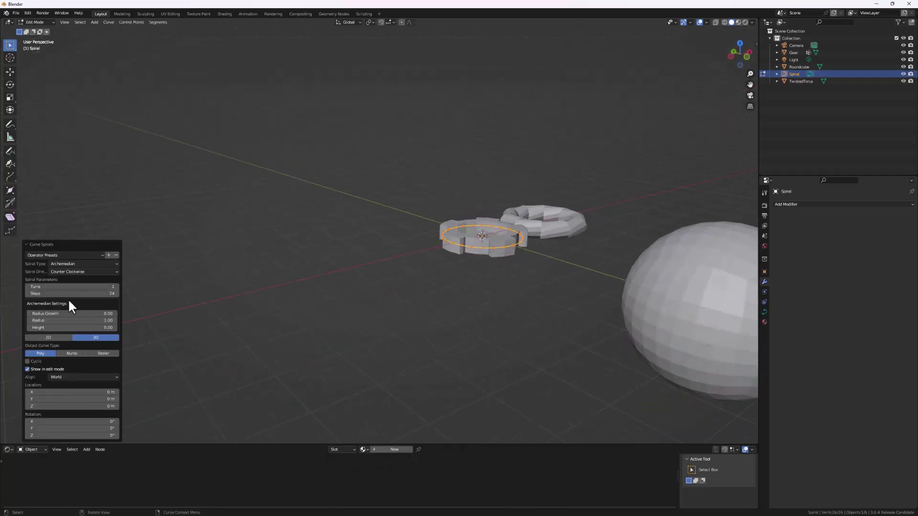
# Set the spiral to 57 turns and 31 steps with a height of 0.36.
pyautogui.moveTo(60, 288); pyautogui.dragTo(535, 287)
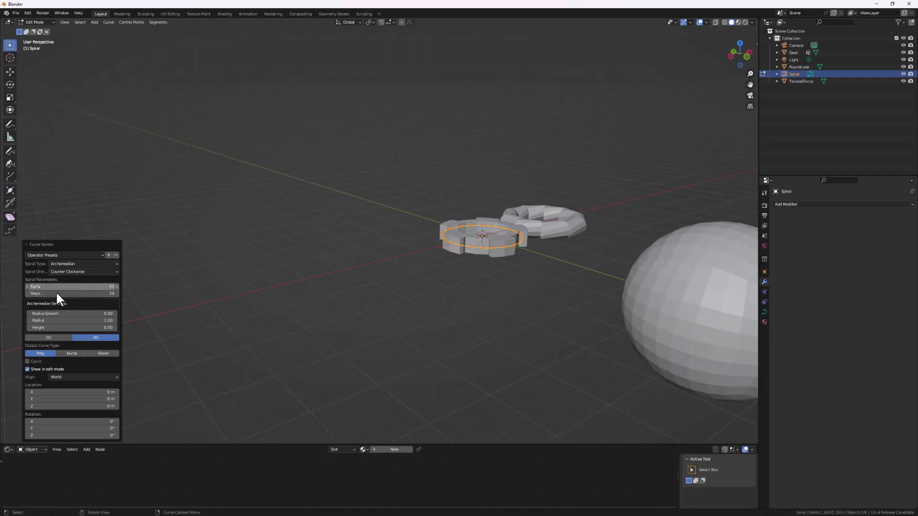
pyautogui.moveTo(57, 296); pyautogui.dragTo(63, 296)
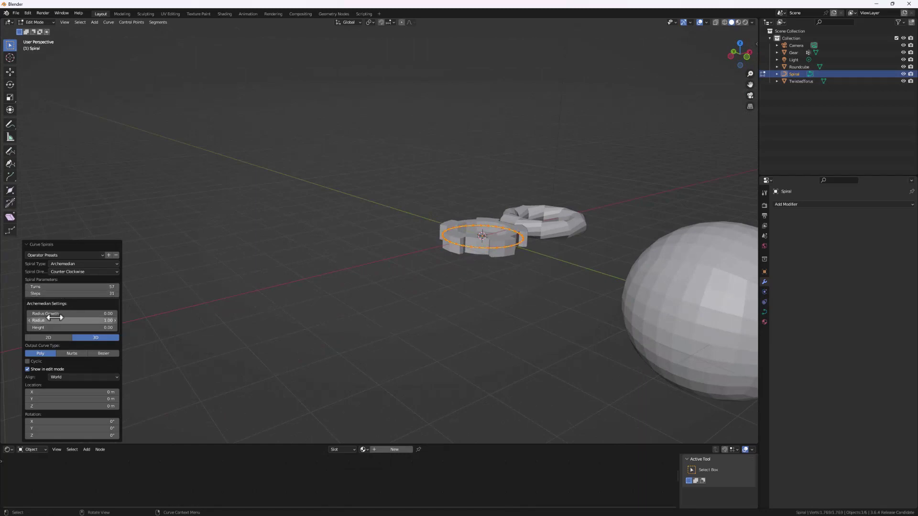
pyautogui.moveTo(71, 327); pyautogui.dragTo(531, 200)
pyautogui.moveTo(408, 197); pyautogui.dragTo(469, 395, button='middle')
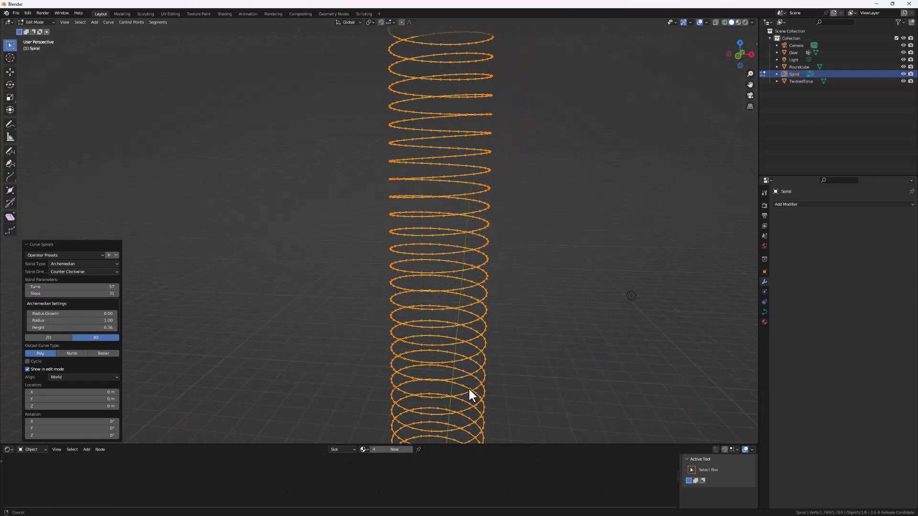
pyautogui.scroll(-5, 430, 236)
pyautogui.moveTo(431, 236); pyautogui.dragTo(406, 253, button='middle')
# Reduce the spiral's turns to 21.
pyautogui.moveTo(98, 286); pyautogui.dragTo(512, 287)
pyautogui.moveTo(512, 287); pyautogui.dragTo(500, 197, button='middle')
pyautogui.scroll(4, 435, 226)
pyautogui.moveTo(434, 225); pyautogui.dragTo(467, 192, button='middle')
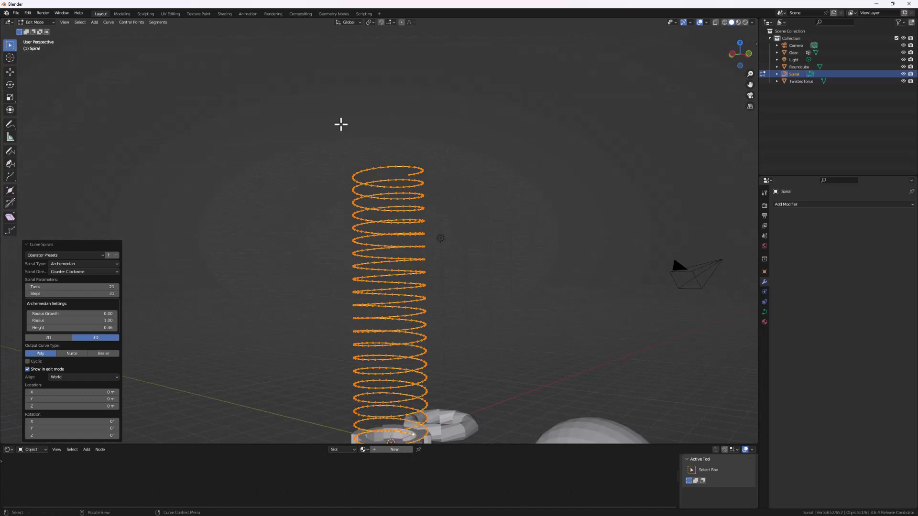
pyautogui.scroll(-4, 342, 258)
pyautogui.moveTo(342, 258); pyautogui.dragTo(363, 263, button='middle')
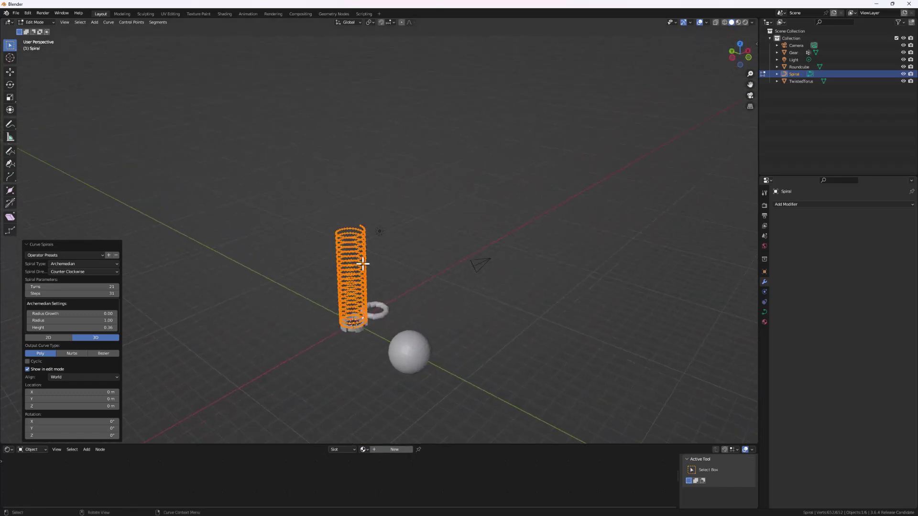
# Return to Object Mode and delete the spiral, gear, twisted torus, sphere and light together.
pyautogui.click(295, 189)
pyautogui.hotkey('ctrl', 'Tab')
pyautogui.click(316, 224)
pyautogui.moveTo(277, 224); pyautogui.dragTo(448, 404)
pyautogui.press('x')
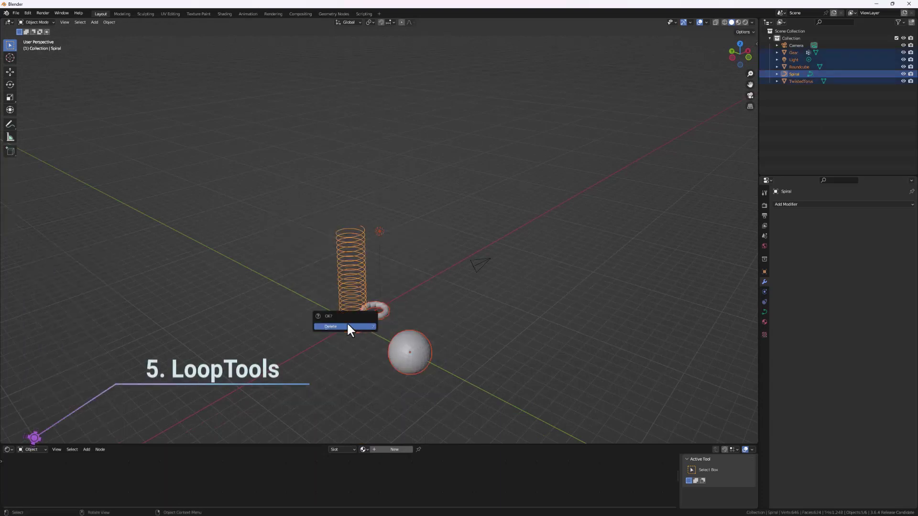
pyautogui.click(349, 327)
pyautogui.moveTo(358, 332)
pyautogui.mouseDown(button='middle')
pyautogui.moveTo(356, 320)
pyautogui.moveTo(362, 325)
pyautogui.mouseUp(button='middle')
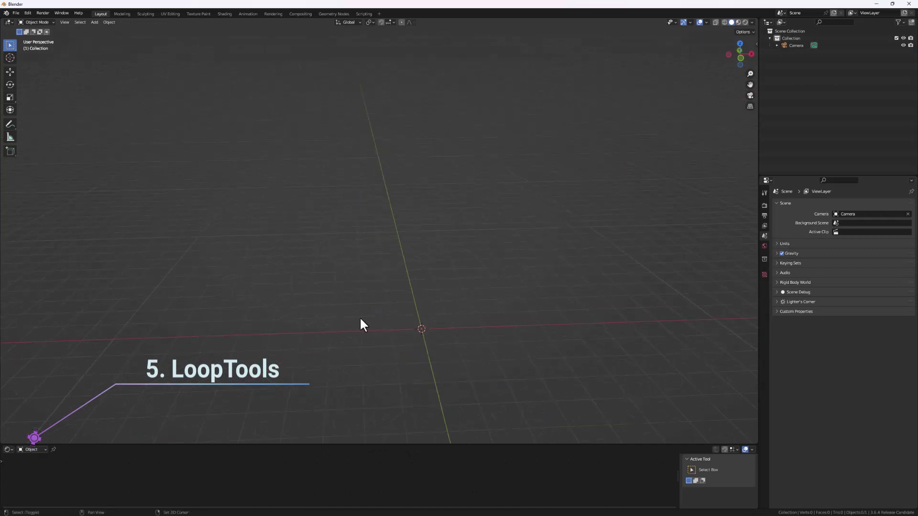
# Add a 2 m cube mesh at the world origin.
pyautogui.hotkey('shift', 'a')
pyautogui.moveTo(339, 310)
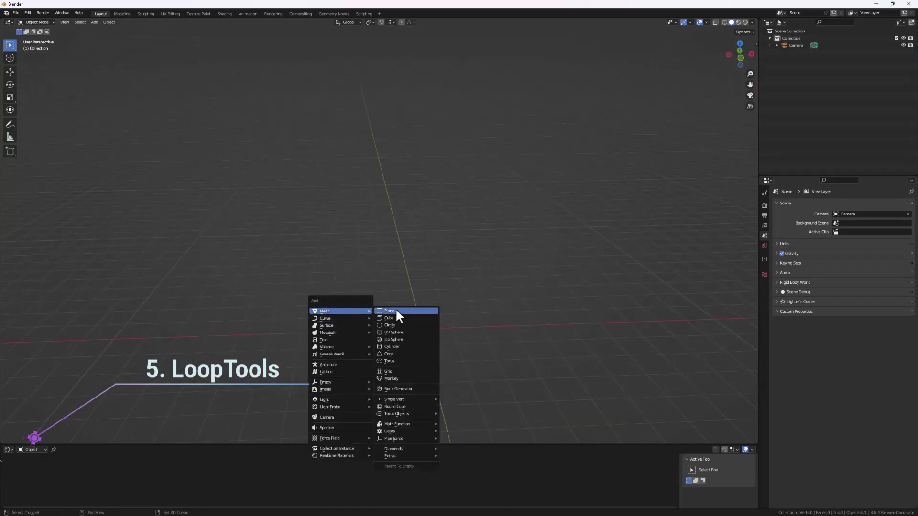
pyautogui.click(409, 319)
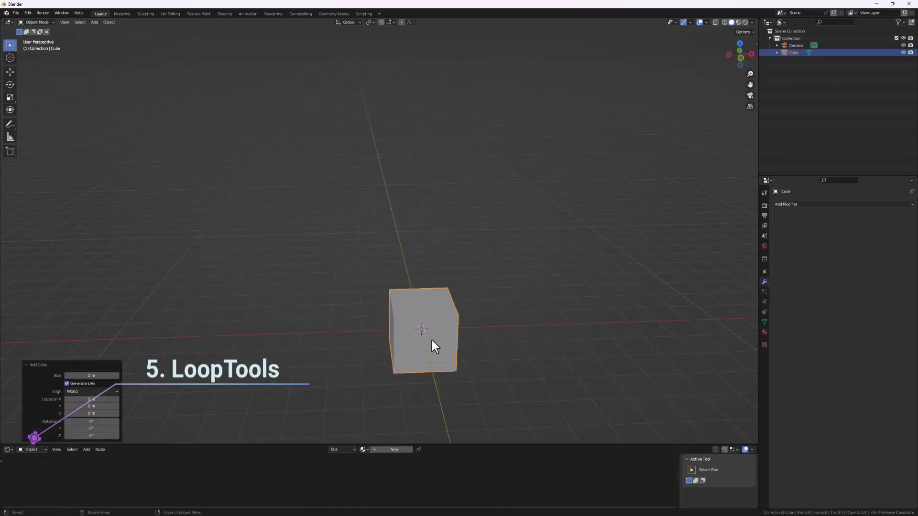
# Enter Edit Mode and add five evenly spaced, centred loop cuts through the cube in one direction.
pyautogui.press('Tab')
pyautogui.scroll(5, 413, 329)
pyautogui.hotkey('ctrl', 'r')
pyautogui.scroll(3, 414, 322)
pyautogui.scroll(1, 415, 320)
pyautogui.click(415, 319)
pyautogui.rightClick(602, 372)
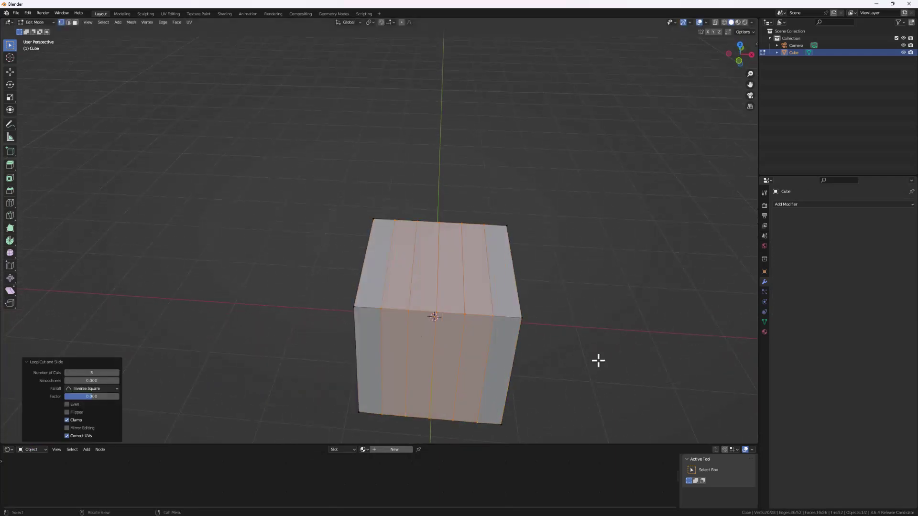
# Add five centred loop cuts in the perpendicular direction to form a six-by-six grid on the cube's top.
pyautogui.moveTo(603, 373); pyautogui.dragTo(497, 365, button='middle')
pyautogui.hotkey('ctrl', 'r')
pyautogui.click(459, 344)
pyautogui.rightClick(447, 349)
pyautogui.moveTo(447, 349); pyautogui.dragTo(452, 277, button='middle')
pyautogui.scroll(3, 452, 276)
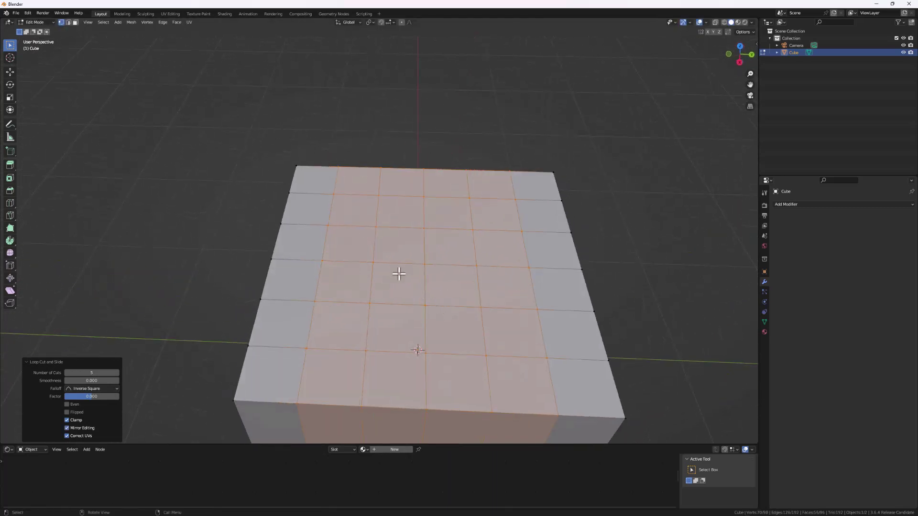
pyautogui.moveTo(384, 273); pyautogui.dragTo(383, 314, button='middle')
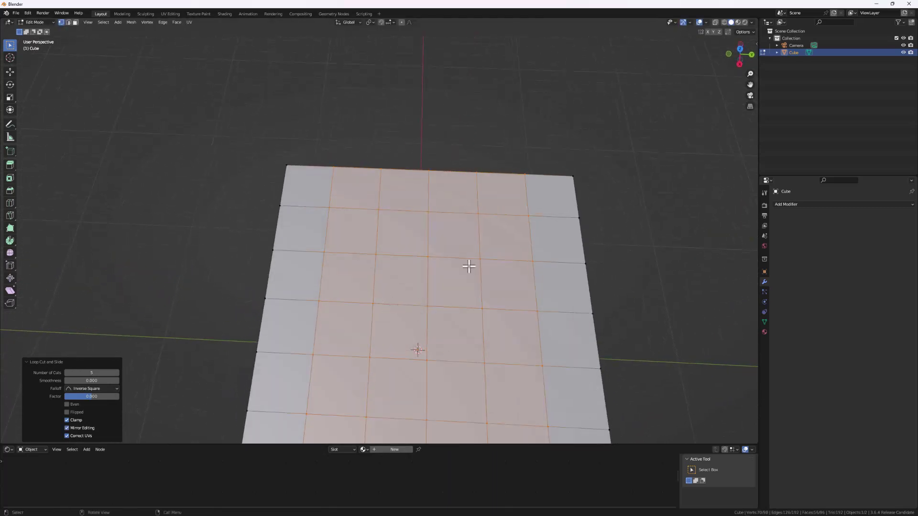
pyautogui.moveTo(431, 319); pyautogui.dragTo(194, 117, button='middle')
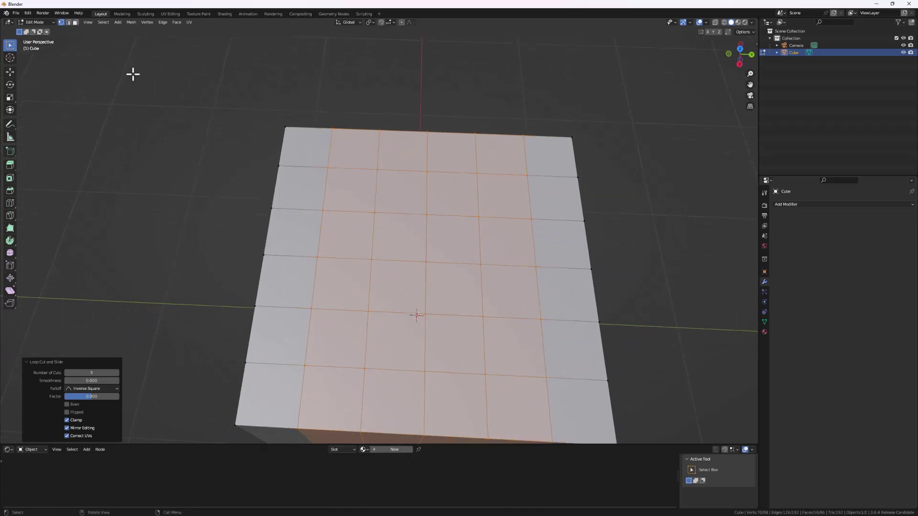
# Switch to face selection and select the central four-by-four block of faces on the cube's top.
pyautogui.click(75, 22)
pyautogui.moveTo(401, 275); pyautogui.dragTo(401, 266, button='middle')
pyautogui.click(402, 215)
pyautogui.keyDown('shift'); pyautogui.click(399, 259); pyautogui.keyUp('shift')
pyautogui.keyDown('shift'); pyautogui.click(352, 239); pyautogui.keyUp('shift')
pyautogui.keyDown('shift'); pyautogui.click(361, 208); pyautogui.keyUp('shift')
pyautogui.keyDown('shift'); pyautogui.click(451, 221); pyautogui.keyUp('shift')
pyautogui.keyDown('shift'); pyautogui.click(516, 219); pyautogui.keyUp('shift')
pyautogui.keyDown('shift'); pyautogui.click(498, 274); pyautogui.keyUp('shift')
pyautogui.keyDown('shift'); pyautogui.click(453, 270); pyautogui.keyUp('shift')
pyautogui.keyDown('shift'); pyautogui.click(352, 313); pyautogui.keyUp('shift')
pyautogui.keyDown('shift'); pyautogui.click(353, 354); pyautogui.keyUp('shift')
pyautogui.keyDown('shift'); pyautogui.click(406, 354); pyautogui.keyUp('shift')
pyautogui.keyDown('shift'); pyautogui.click(397, 320); pyautogui.keyUp('shift')
pyautogui.keyDown('shift'); pyautogui.click(456, 332); pyautogui.keyUp('shift')
pyautogui.keyDown('shift'); pyautogui.click(455, 375); pyautogui.keyUp('shift')
pyautogui.keyDown('shift'); pyautogui.click(497, 365); pyautogui.keyUp('shift')
pyautogui.keyDown('shift'); pyautogui.click(496, 333); pyautogui.keyUp('shift')
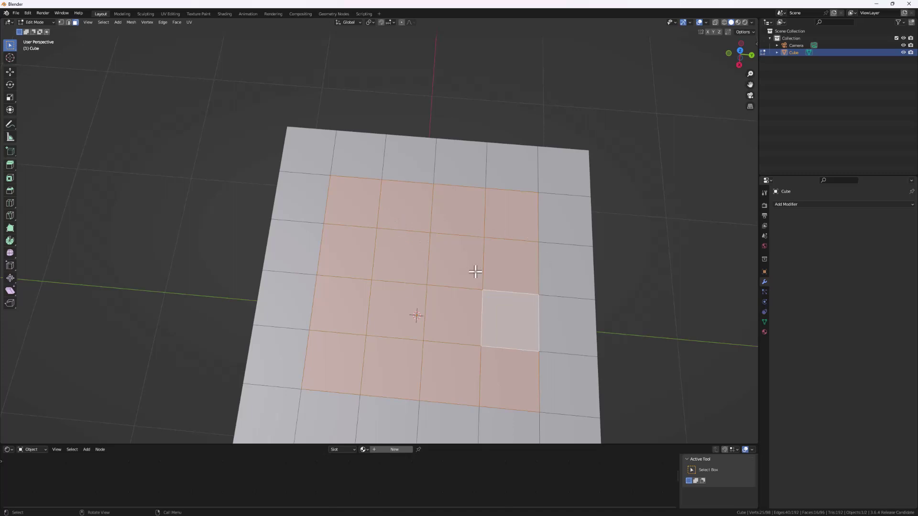
# Inset the sixteen selected faces individually with a thickness of about 0.06 m.
pyautogui.press('i')
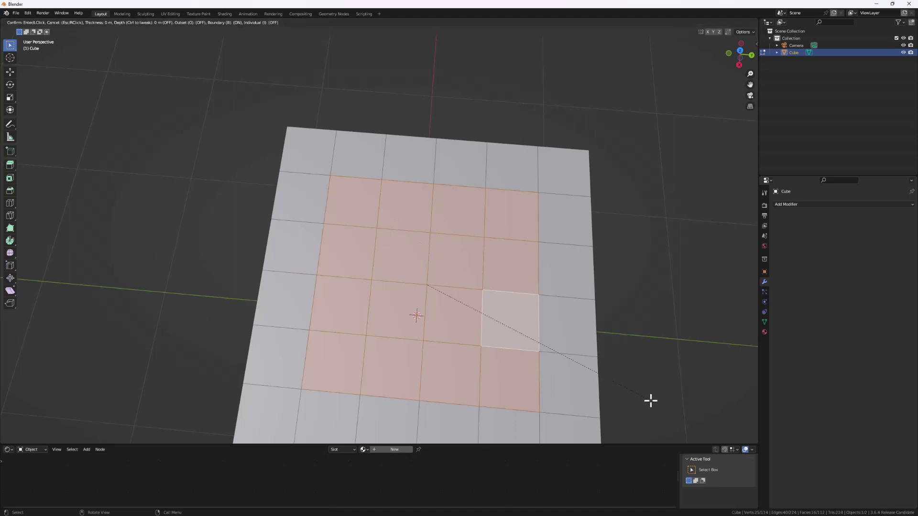
pyautogui.click(623, 390)
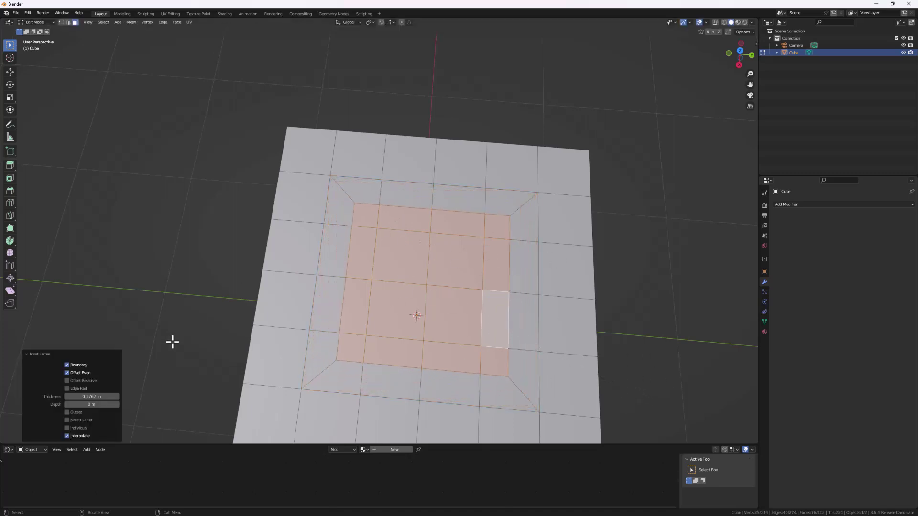
pyautogui.click(66, 429)
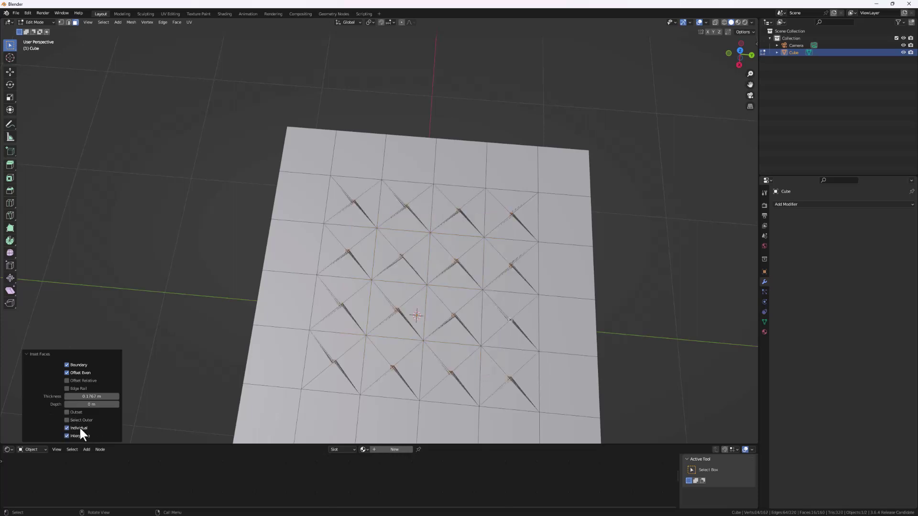
pyautogui.moveTo(86, 396); pyautogui.dragTo(61, 396)
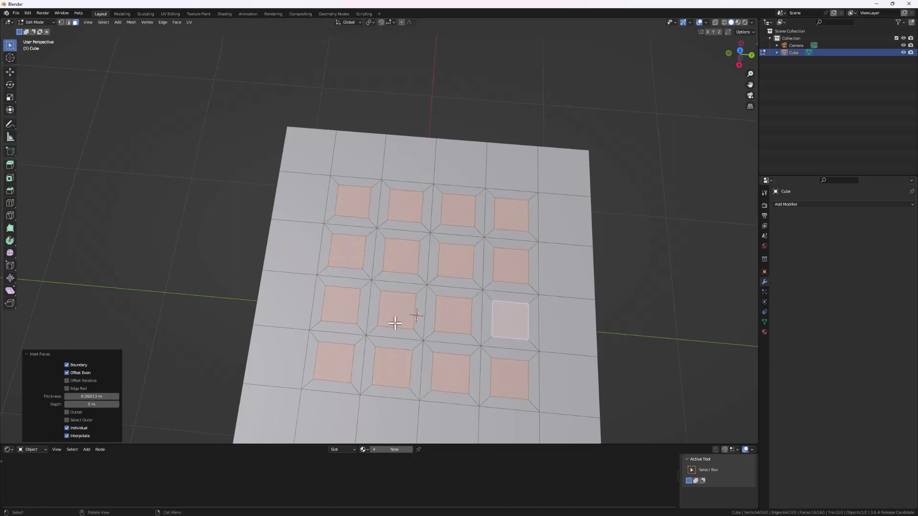
# Apply the LoopTools Circle operation to the sixteen inset faces.
pyautogui.moveTo(472, 216); pyautogui.dragTo(454, 149, button='middle')
pyautogui.rightClick(453, 148)
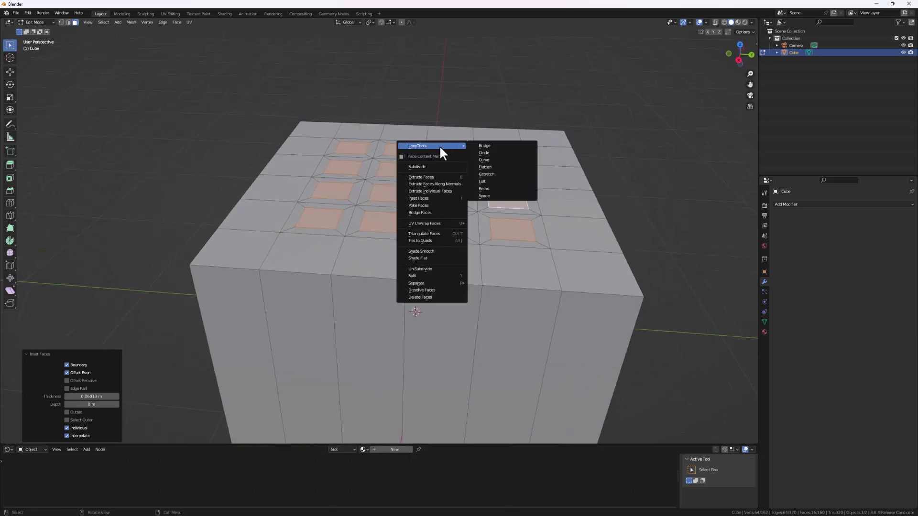
pyautogui.click(489, 152)
pyautogui.moveTo(428, 195); pyautogui.dragTo(418, 242, button='middle')
# Undo the LoopTools Circle operation and the inset of the sixteen faces.
pyautogui.hotkey('ctrl', 'z')
pyautogui.hotkey('ctrl', 'z')
pyautogui.hotkey('ctrl', 'z')
# Select a two-by-two block of faces on the cube's top.
pyautogui.click(386, 186)
pyautogui.keyDown('shift'); pyautogui.click(436, 177); pyautogui.keyUp('shift')
pyautogui.keyDown('shift'); pyautogui.click(418, 234); pyautogui.keyUp('shift')
pyautogui.keyDown('shift'); pyautogui.click(445, 233); pyautogui.keyUp('shift')
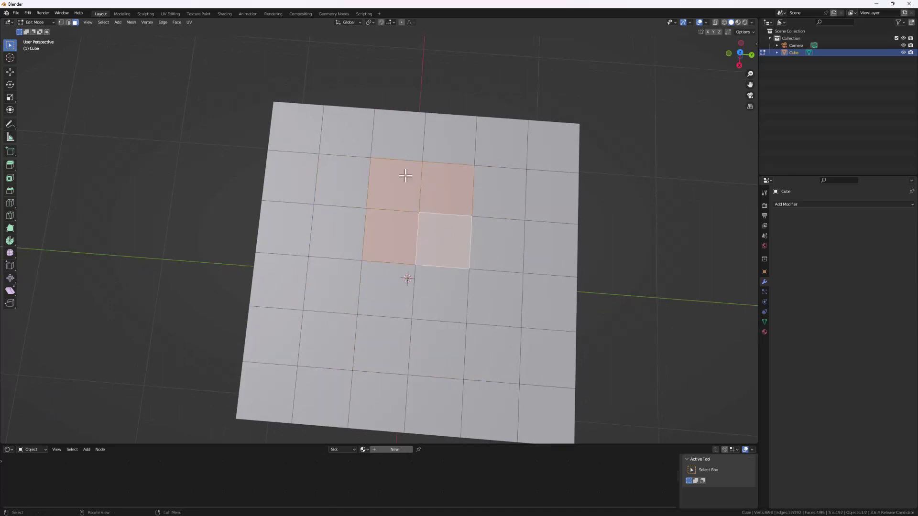
pyautogui.press('i')
pyautogui.press('i')
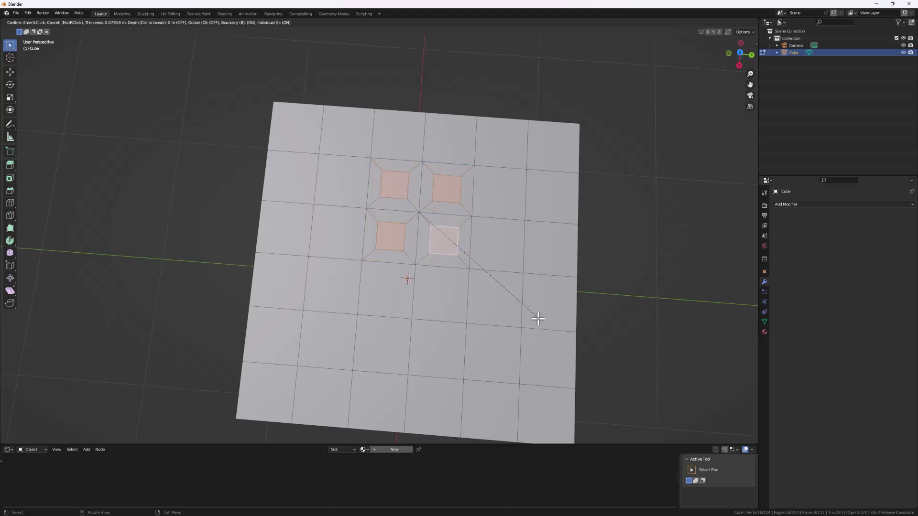
pyautogui.press('Escape')
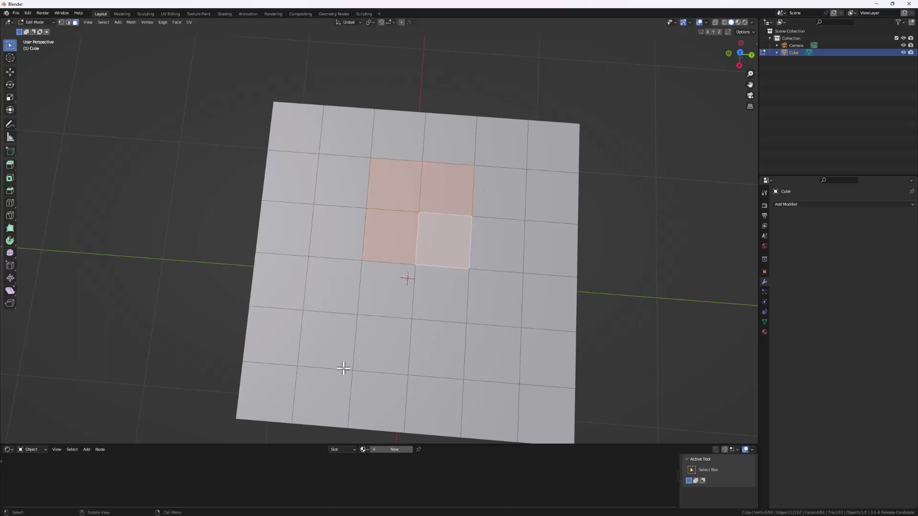
# Inset the four selected faces as one region by about 0.056 m, with Individual turned off.
pyautogui.press('i')
pyautogui.press('i')
pyautogui.click(533, 352)
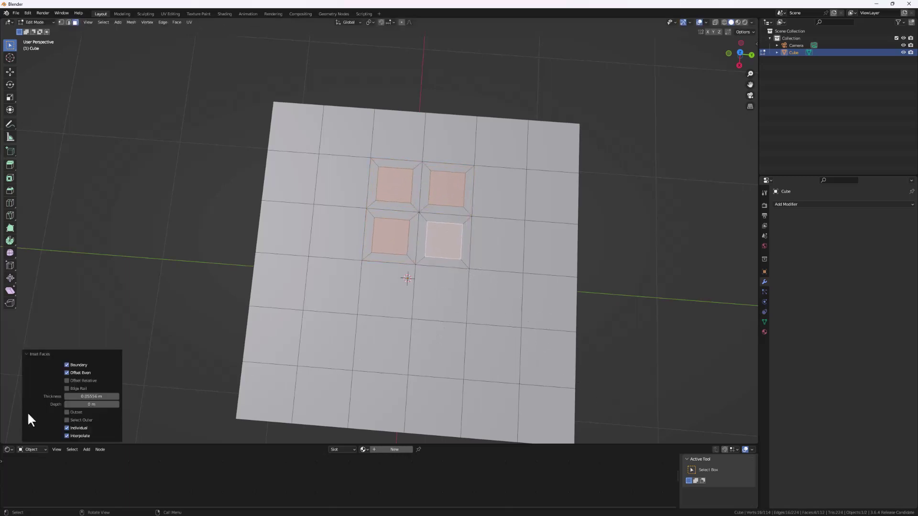
pyautogui.click(67, 429)
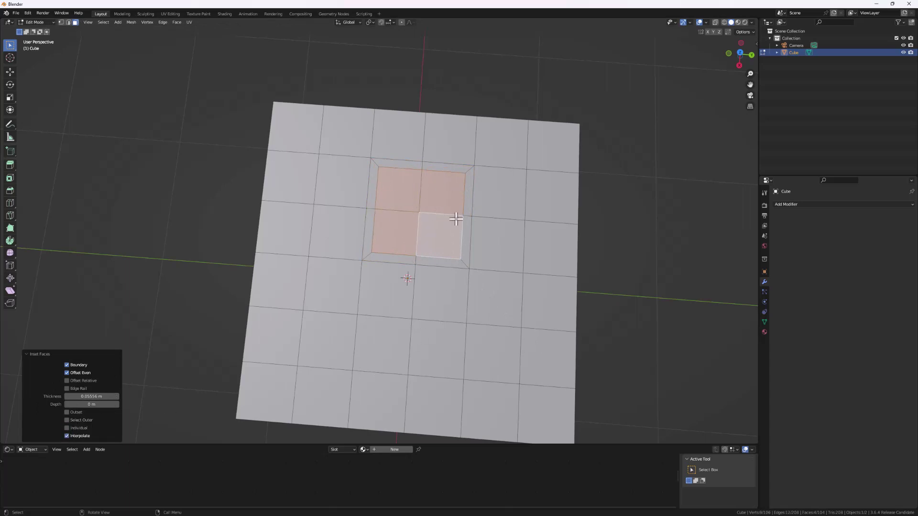
# Reshape the four inset faces into a circle with LoopTools Circle and scale them to about 0.797.
pyautogui.moveTo(440, 231); pyautogui.dragTo(508, 285, button='middle')
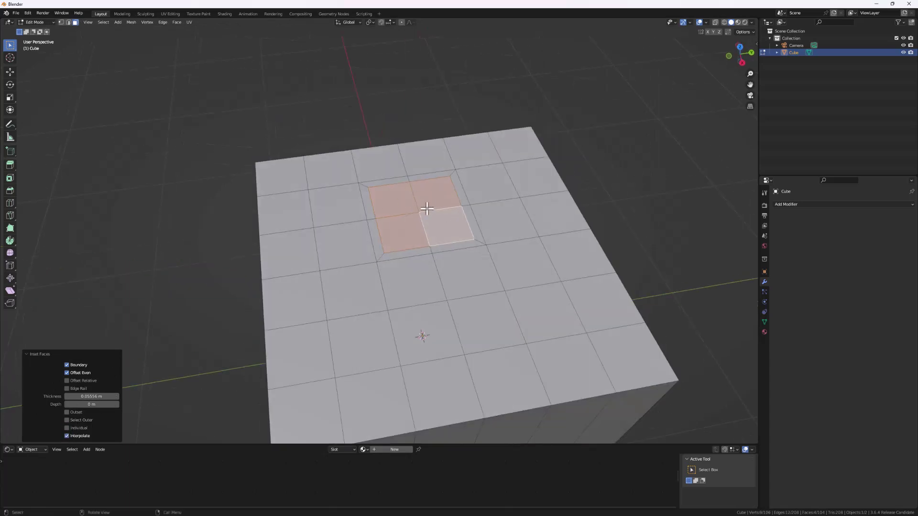
pyautogui.moveTo(462, 210); pyautogui.dragTo(437, 226, button='middle')
pyautogui.rightClick(445, 225)
pyautogui.moveTo(446, 224)
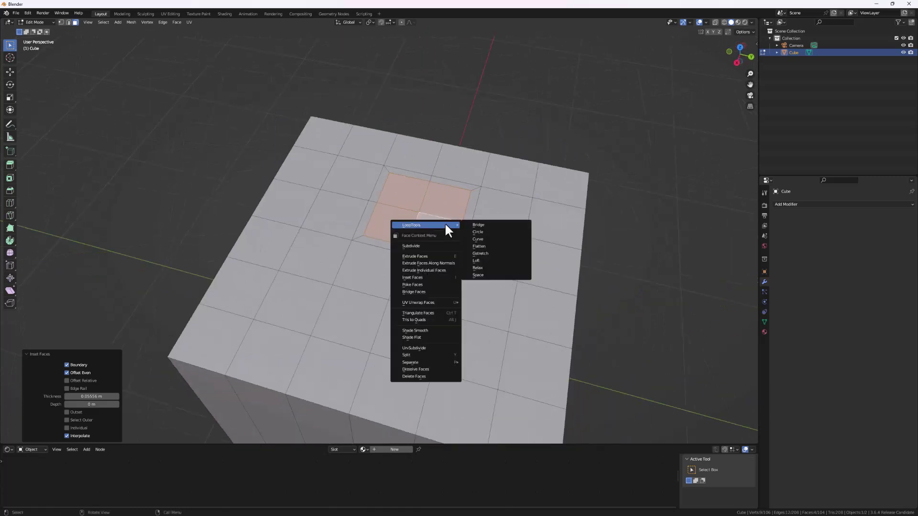
pyautogui.click(484, 232)
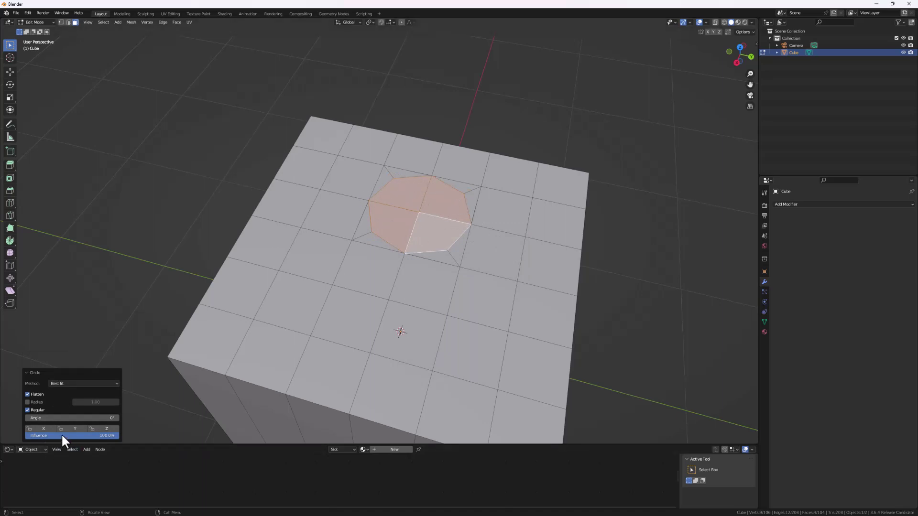
pyautogui.press('s')
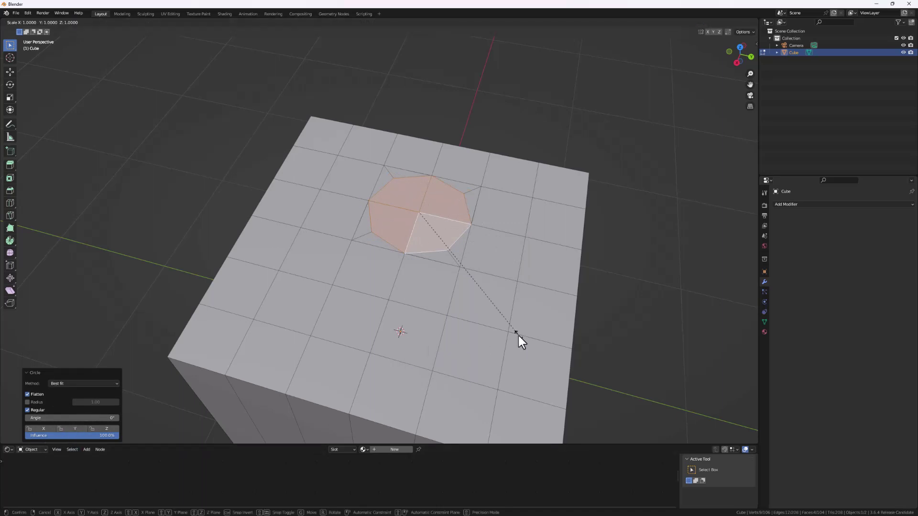
pyautogui.click(488, 318)
# Extrude the circular faces down into the cube to form a hole in its top.
pyautogui.moveTo(487, 317); pyautogui.dragTo(417, 257, button='middle')
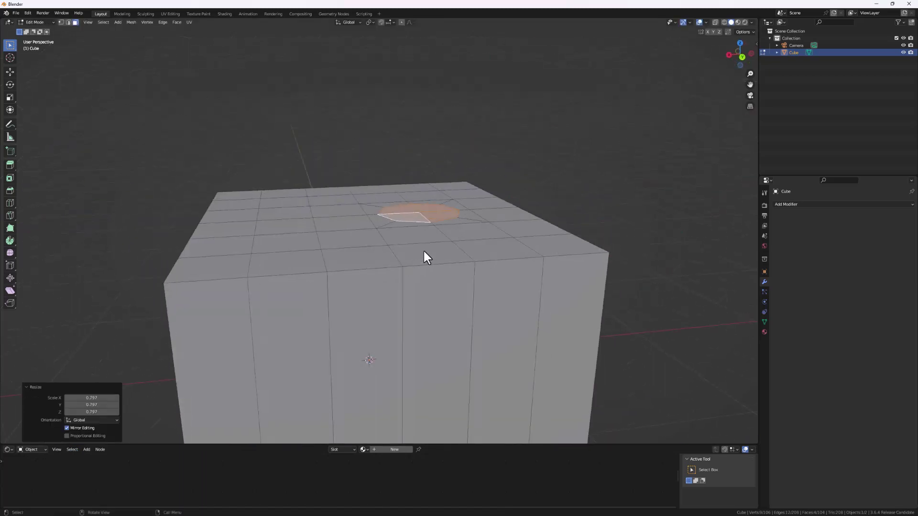
pyautogui.press('e')
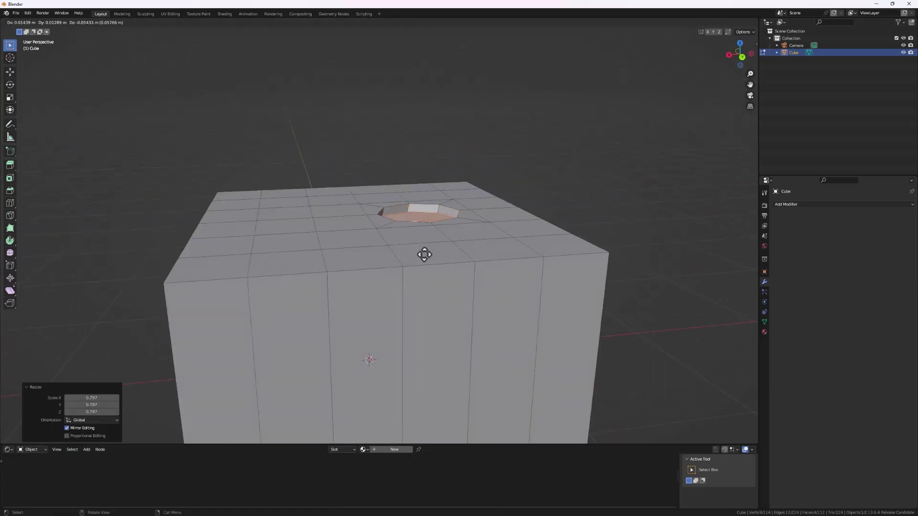
pyautogui.click(425, 262)
pyautogui.moveTo(425, 265); pyautogui.dragTo(376, 217, button='middle')
pyautogui.press('Tab')
pyautogui.scroll(-3, 389, 231)
pyautogui.press('Tab')
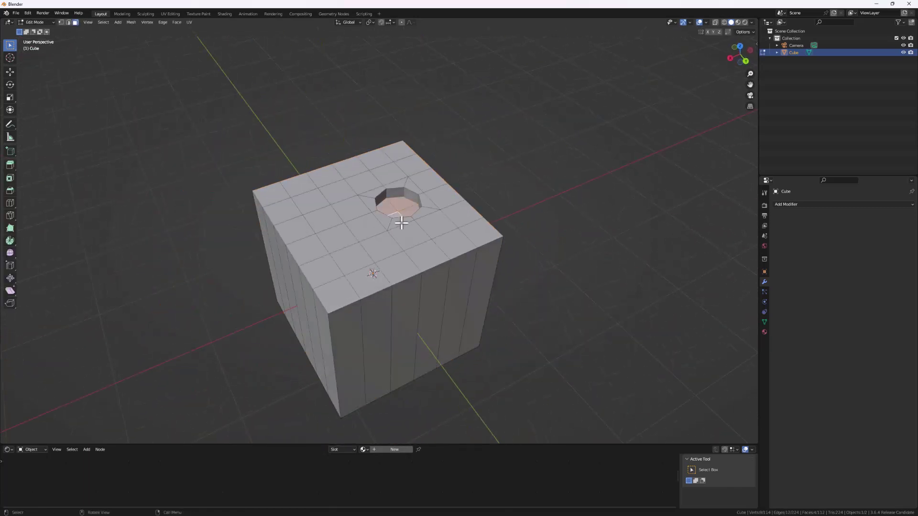
pyautogui.rightClick(364, 219)
pyautogui.moveTo(364, 220)
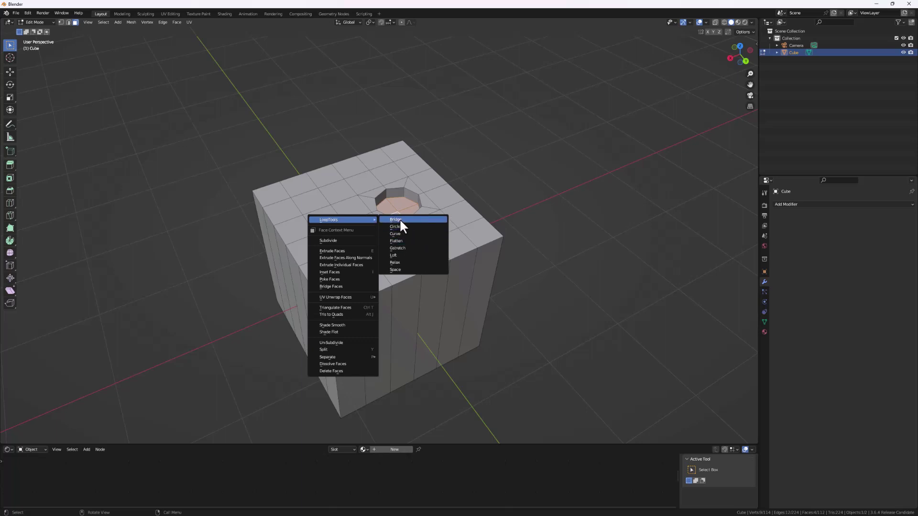
pyautogui.moveTo(497, 213); pyautogui.dragTo(497, 231, button='middle')
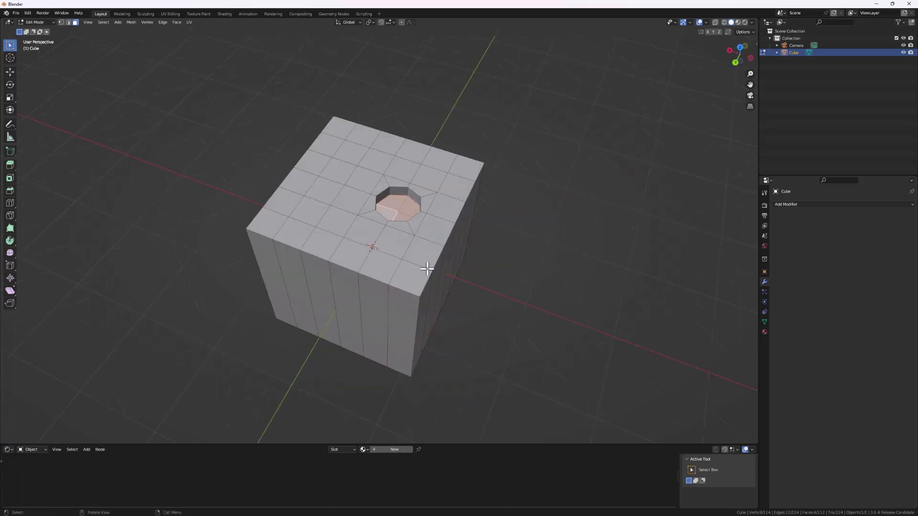
# In Object Mode, move the cube along the X axis by about -2.75 m and a further -2.29 m.
pyautogui.press('Tab')
pyautogui.moveTo(333, 271); pyautogui.dragTo(411, 248, button='middle')
pyautogui.press('g')
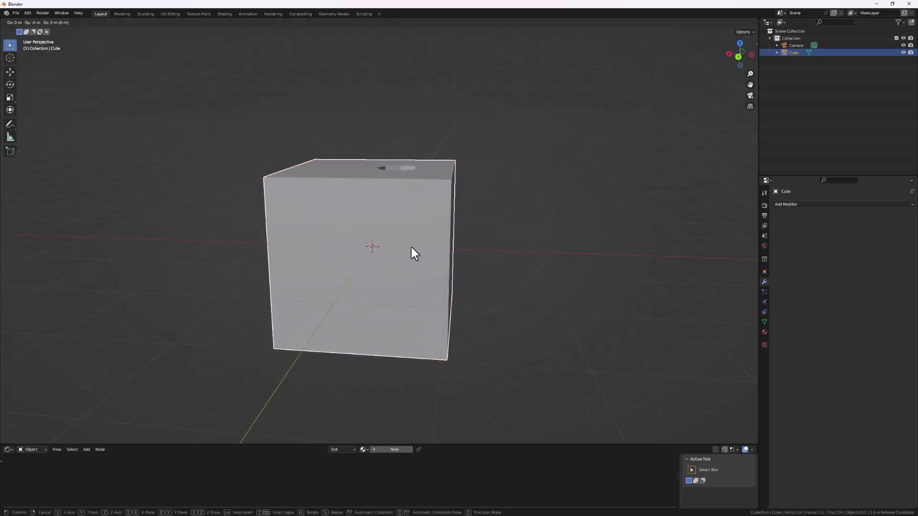
pyautogui.press('x')
pyautogui.click(574, 292)
pyautogui.moveTo(560, 301); pyautogui.dragTo(385, 246, button='middle')
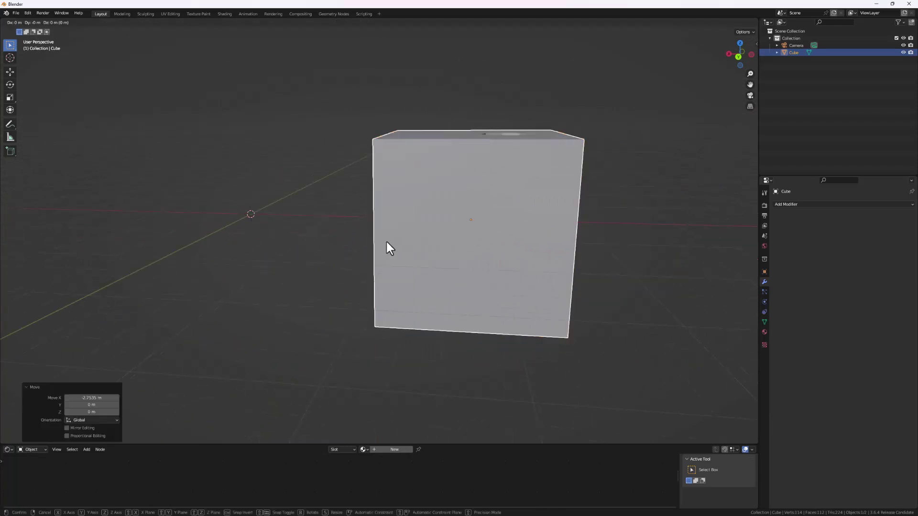
pyautogui.press('g')
pyautogui.press('x')
pyautogui.click(592, 278)
# Add a cylinder mesh at the world origin.
pyautogui.hotkey('shift', 'a')
pyautogui.moveTo(286, 244)
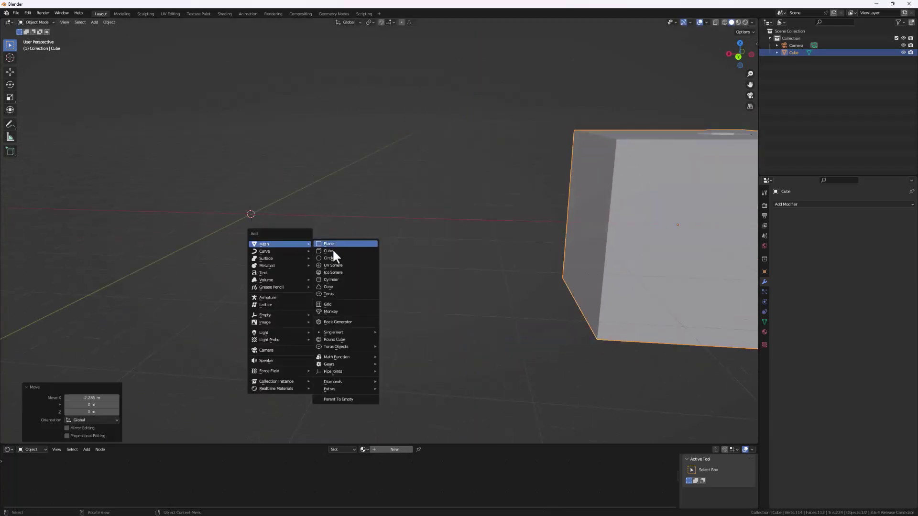
pyautogui.click(336, 280)
pyautogui.moveTo(334, 277); pyautogui.dragTo(283, 240, button='middle')
# In Edit Mode, inset the cylinder's top and bottom cap faces by about 0.386 m.
pyautogui.press('Tab')
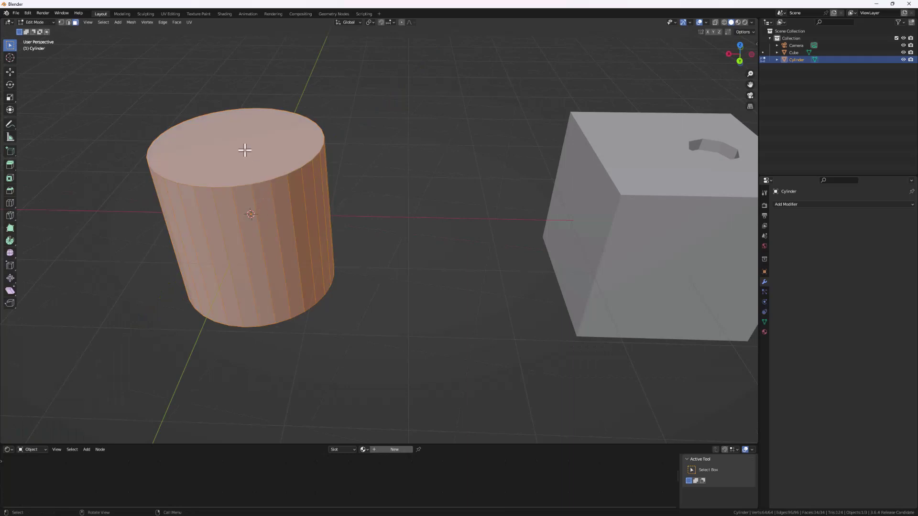
pyautogui.click(244, 150)
pyautogui.moveTo(254, 171); pyautogui.dragTo(267, 258, button='middle')
pyautogui.keyDown('shift'); pyautogui.click(243, 320); pyautogui.keyUp('shift')
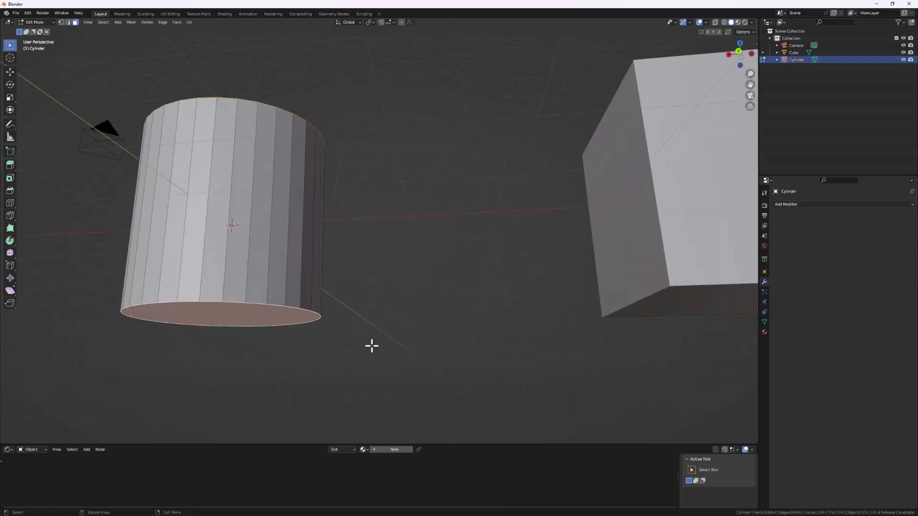
pyautogui.press('i')
pyautogui.click(349, 279)
# Delete the two inset cap faces to open both ends of the cylinder.
pyautogui.moveTo(349, 279); pyautogui.dragTo(329, 318, button='middle')
pyautogui.press('x')
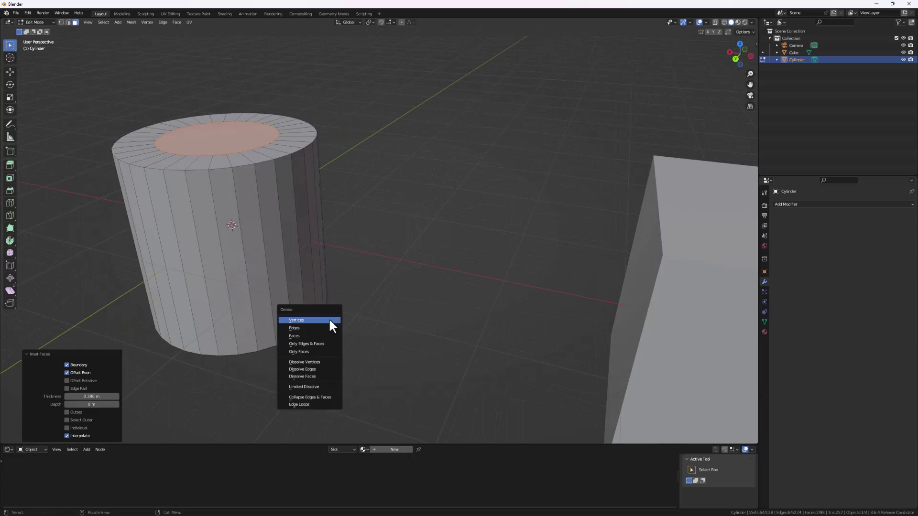
pyautogui.click(304, 336)
# Select the inner edge loops at both open ends of the cylinder and connect them with LoopTools Bridge.
pyautogui.moveTo(248, 239); pyautogui.dragTo(273, 298, button='middle')
pyautogui.keyDown('shift'); pyautogui.moveTo(278, 284); pyautogui.dragTo(211, 148, button='middle'); pyautogui.keyUp('shift')
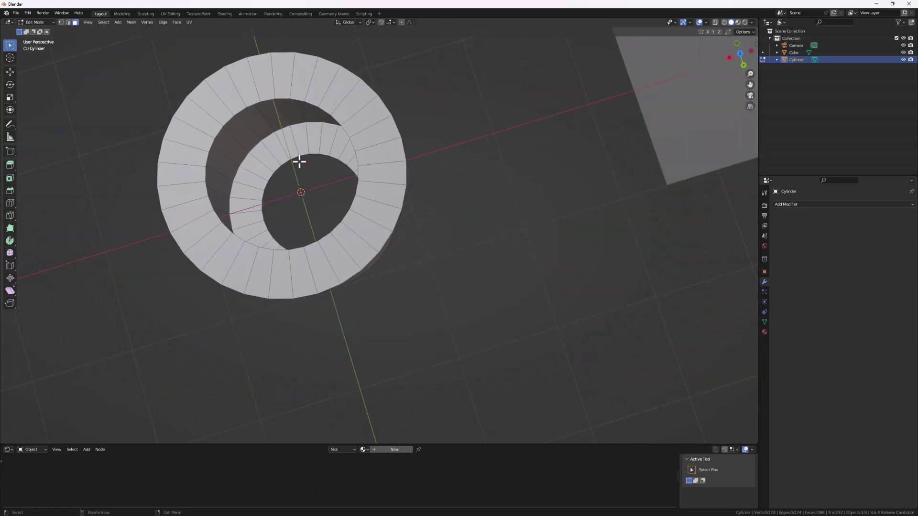
pyautogui.click(68, 22)
pyautogui.keyDown('alt'); pyautogui.click(288, 154); pyautogui.keyUp('alt')
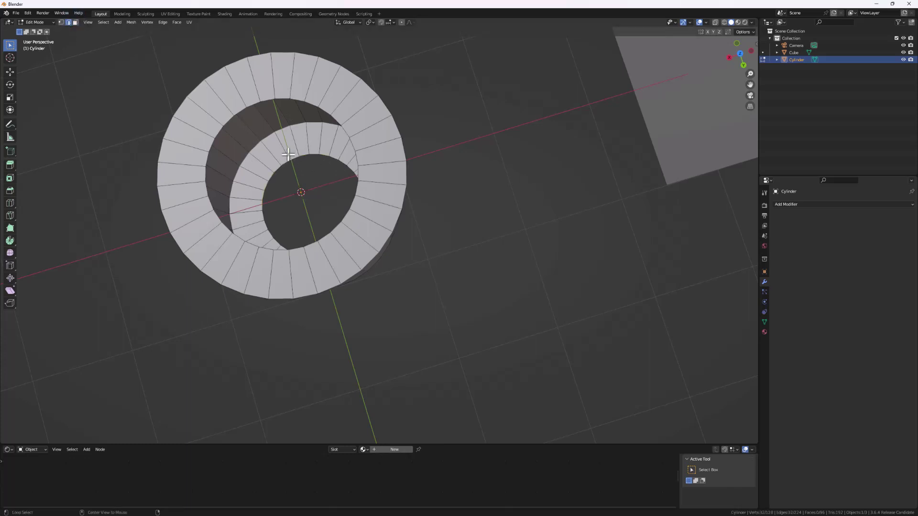
pyautogui.keyDown('alt'); pyautogui.keyDown('shift'); pyautogui.click(266, 99); pyautogui.keyUp('shift'); pyautogui.keyUp('alt')
pyautogui.moveTo(406, 254); pyautogui.dragTo(309, 172, button='middle')
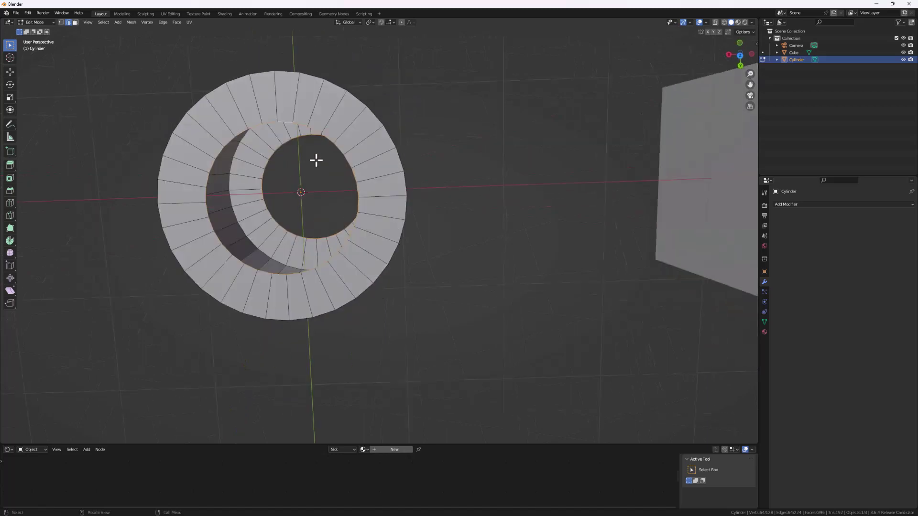
pyautogui.rightClick(305, 167)
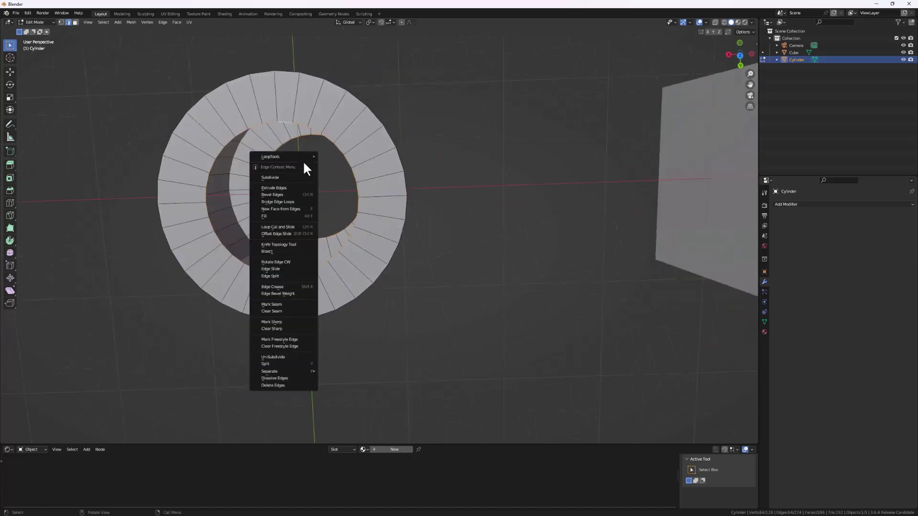
pyautogui.moveTo(291, 155)
pyautogui.click(334, 156)
pyautogui.moveTo(335, 158); pyautogui.dragTo(303, 211, button='middle')
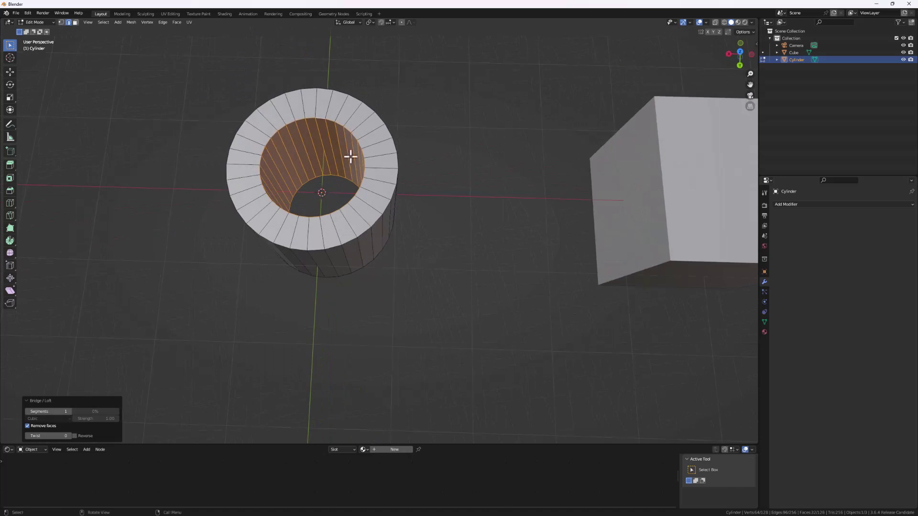
pyautogui.moveTo(357, 233); pyautogui.dragTo(329, 196, button='middle')
pyautogui.rightClick(329, 193)
pyautogui.moveTo(354, 193)
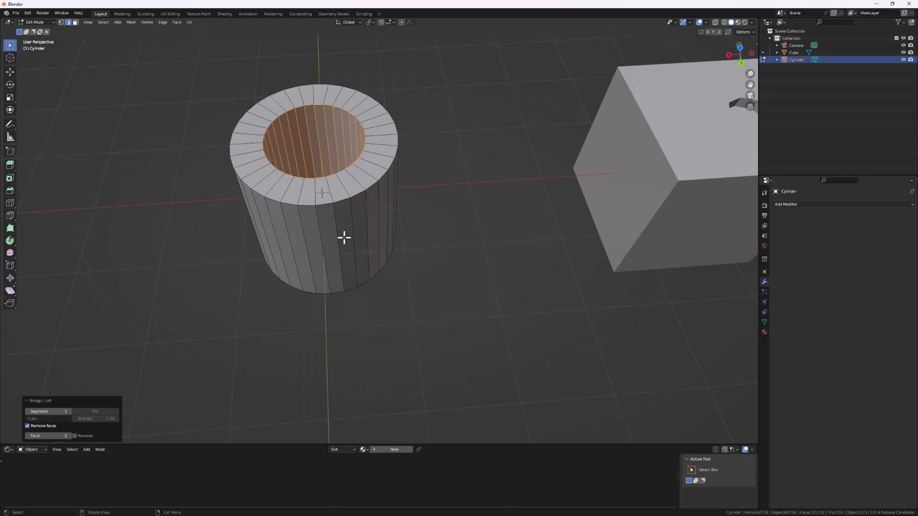
pyautogui.moveTo(338, 232); pyautogui.dragTo(340, 207, button='middle')
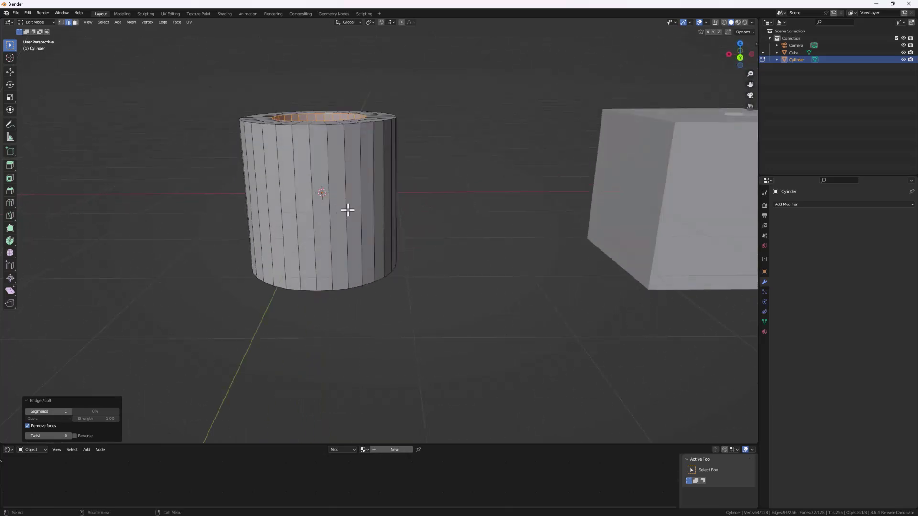
# Search the add-on preferences for "pie", enable Interface: 3D Viewport Pie Menus, and expand its list of pie menu hotkeys.
pyautogui.click(420, 184)
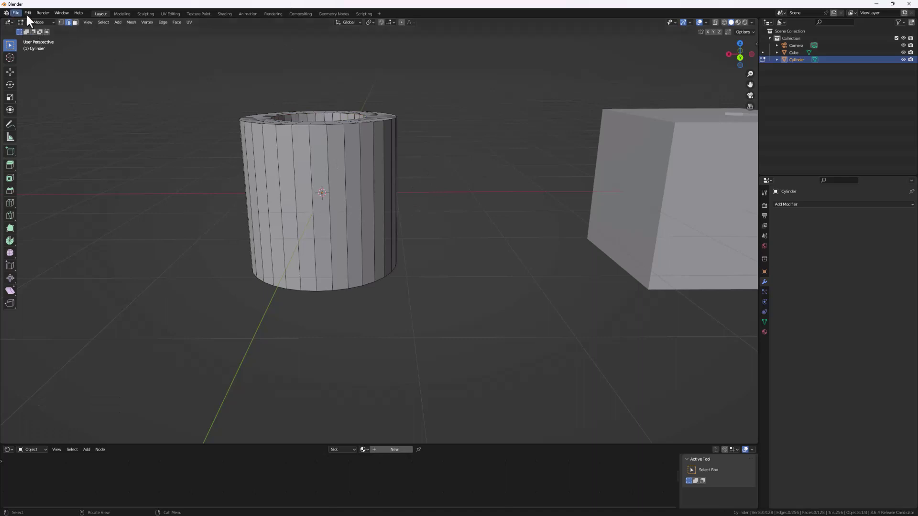
pyautogui.click(28, 13)
pyautogui.click(48, 117)
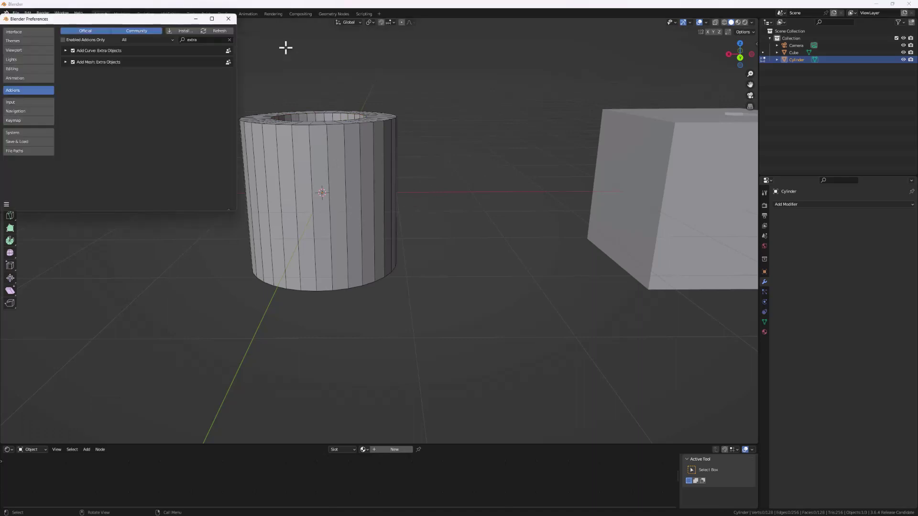
pyautogui.write('pie')
pyautogui.press('Return')
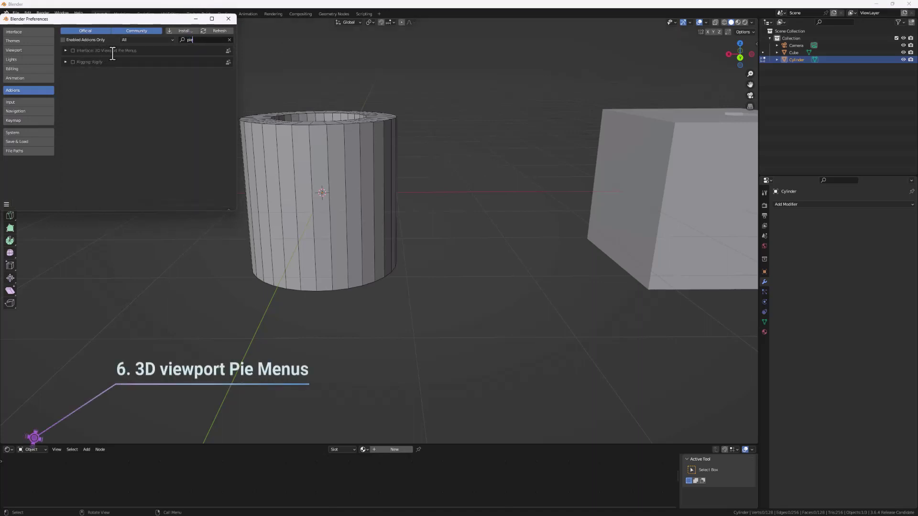
pyautogui.click(73, 49)
pyautogui.click(65, 51)
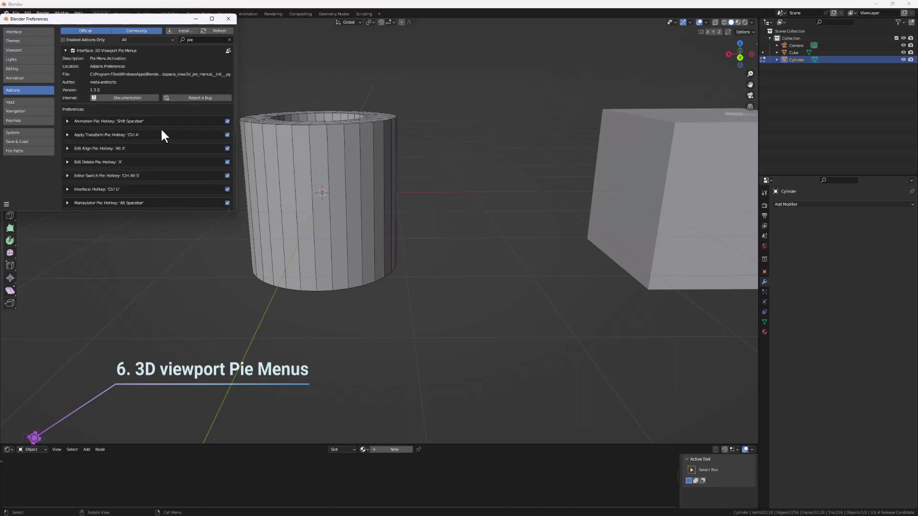
pyautogui.scroll(-3, 163, 145)
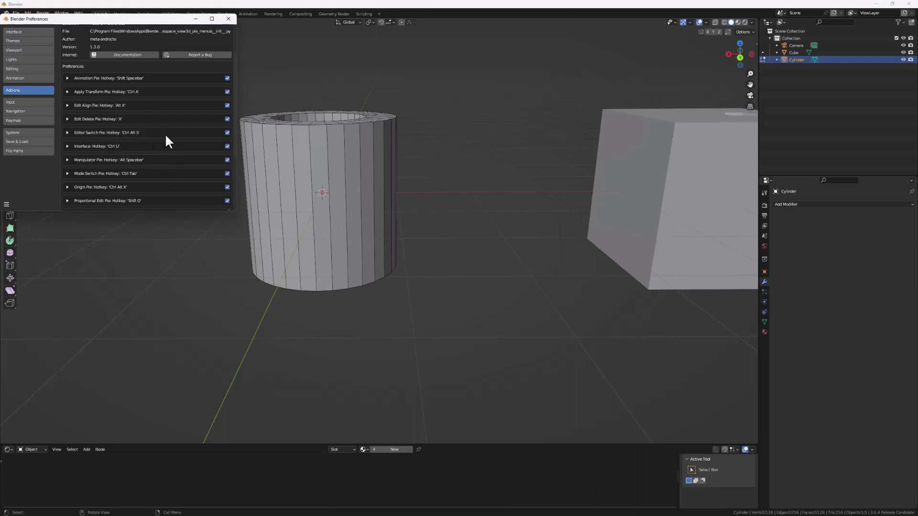
# Minimize the Preferences window and return the cylinder to Object Mode.
pyautogui.click(328, 165)
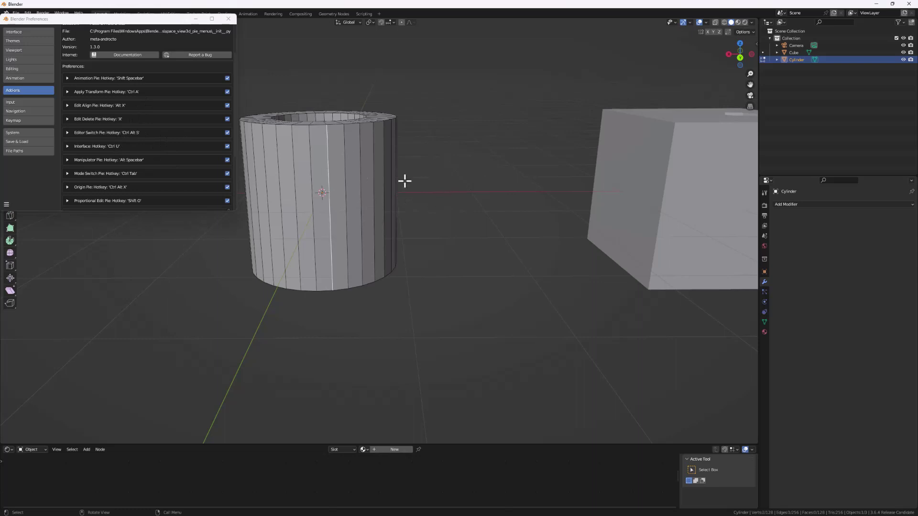
pyautogui.click(200, 21)
pyautogui.moveTo(387, 191); pyautogui.dragTo(434, 197, button='middle')
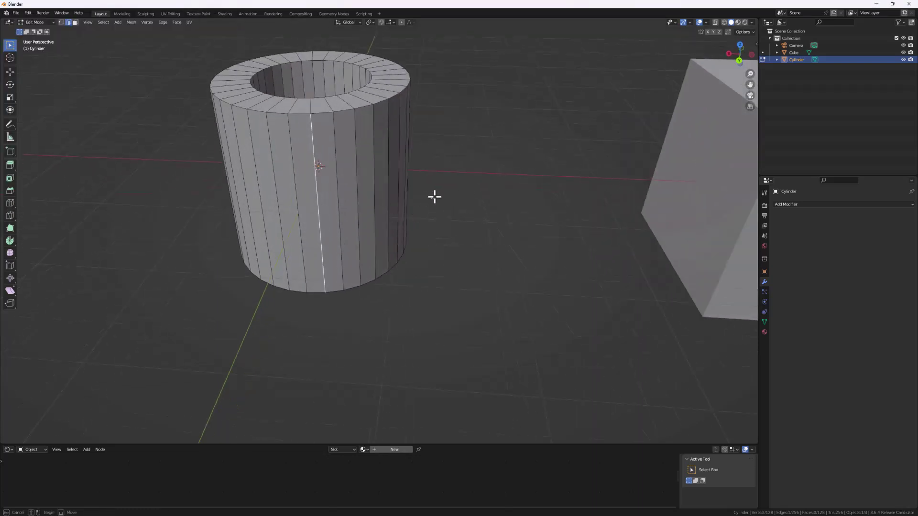
pyautogui.press('Tab')
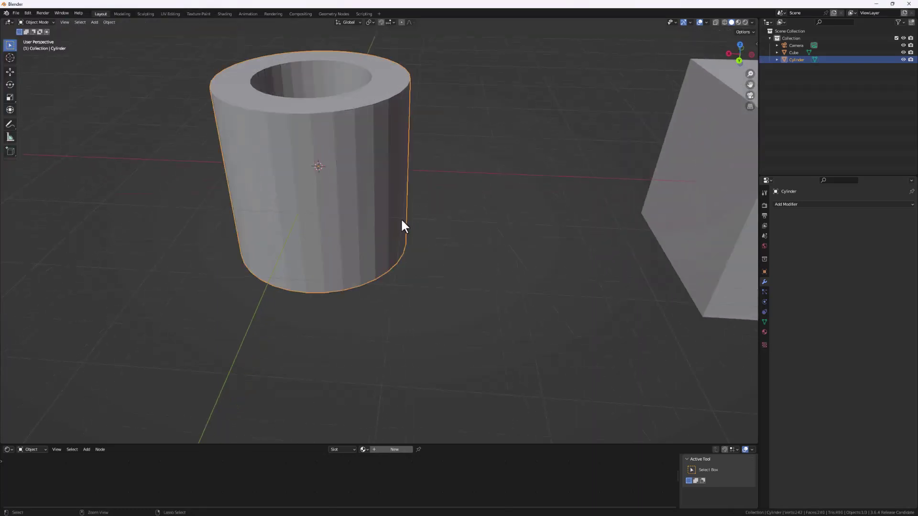
# Apply the cylinder's scale using the Apply Transforms pie menu.
pyautogui.hotkey('ctrl', 'a')
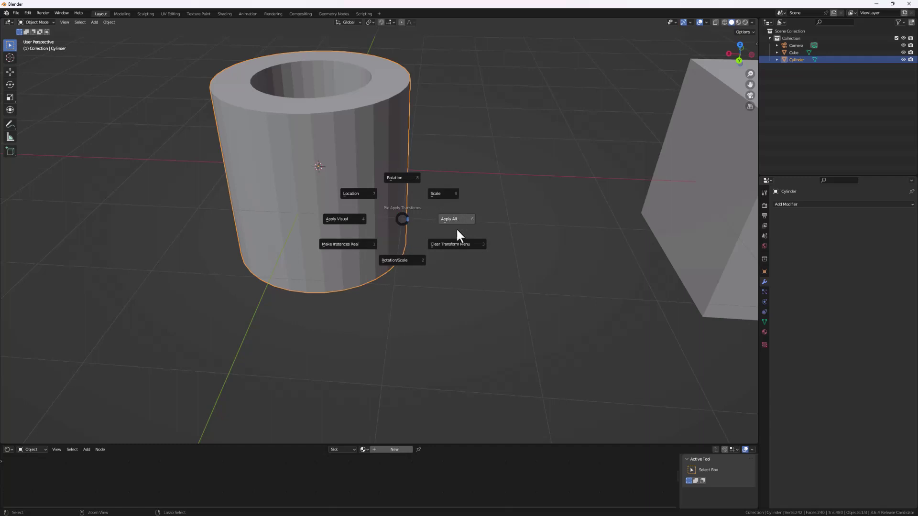
pyautogui.moveTo(458, 249)
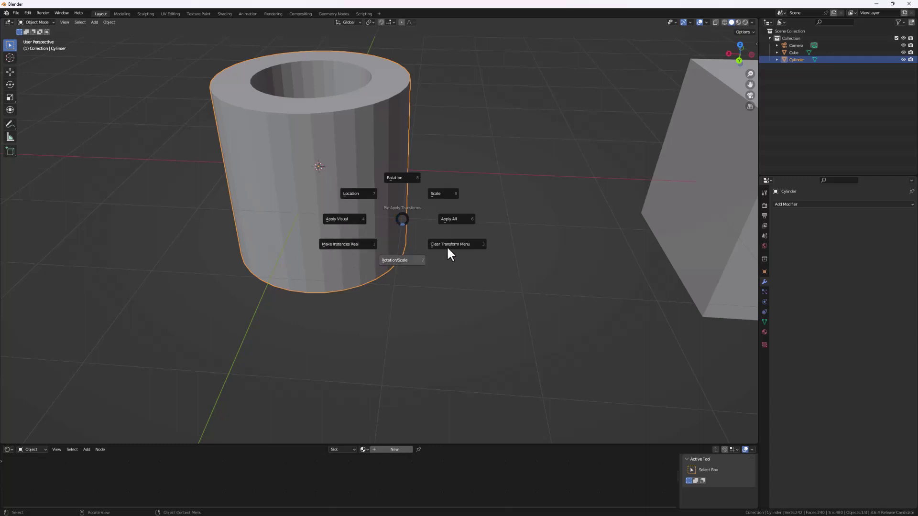
pyautogui.click(458, 121)
# Examine the options of the Save/Open pie menu and dismiss it without choosing one.
pyautogui.moveTo(393, 181); pyautogui.dragTo(374, 219, button='middle')
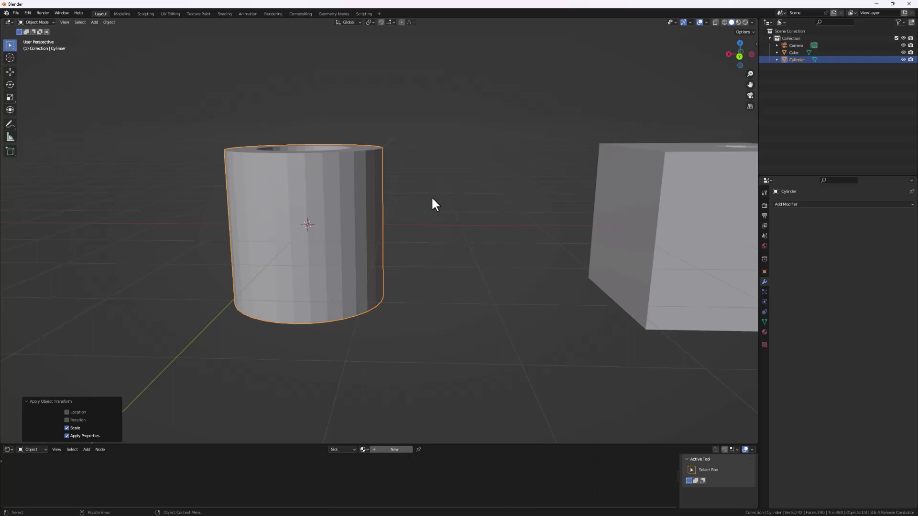
pyautogui.hotkey('ctrl', 's')
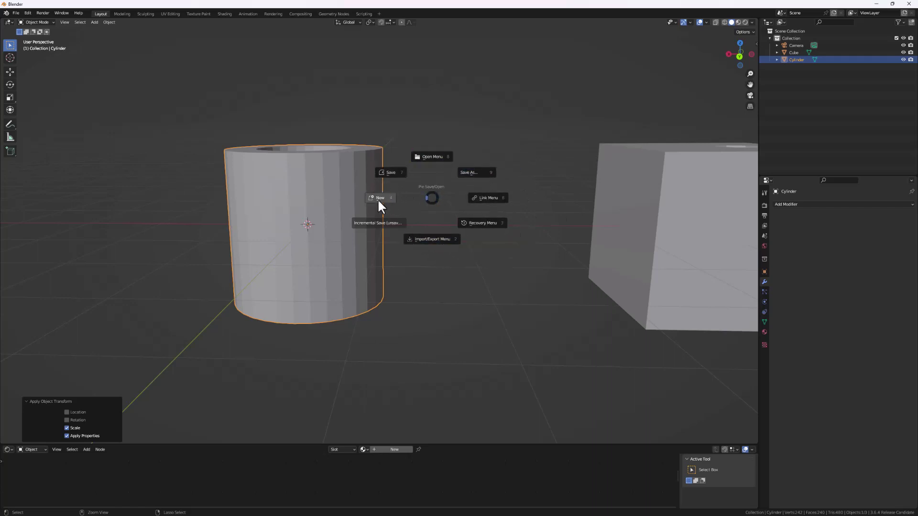
pyautogui.press('Escape')
pyautogui.moveTo(371, 181); pyautogui.dragTo(374, 210, button='middle')
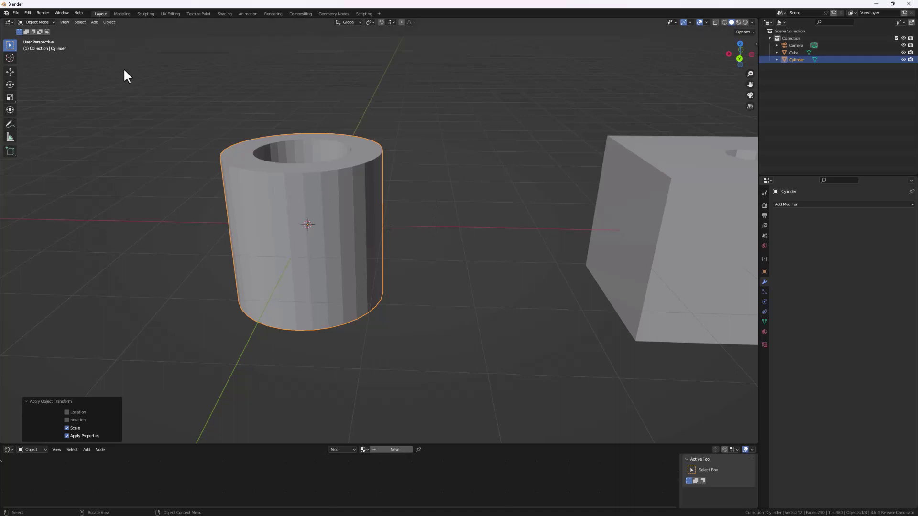
# Open the Preferences window and review the hotkeys of the 3D Viewport Pie Menus add-on.
pyautogui.click(27, 12)
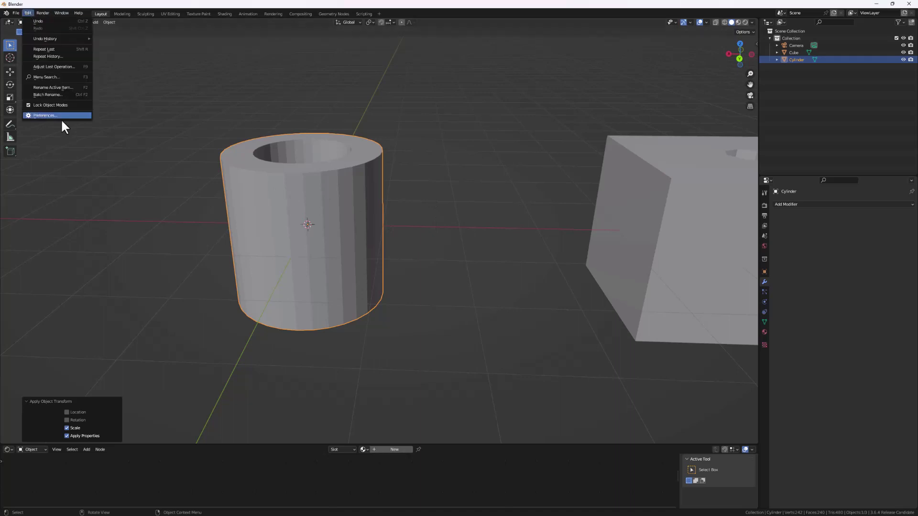
pyautogui.click(48, 116)
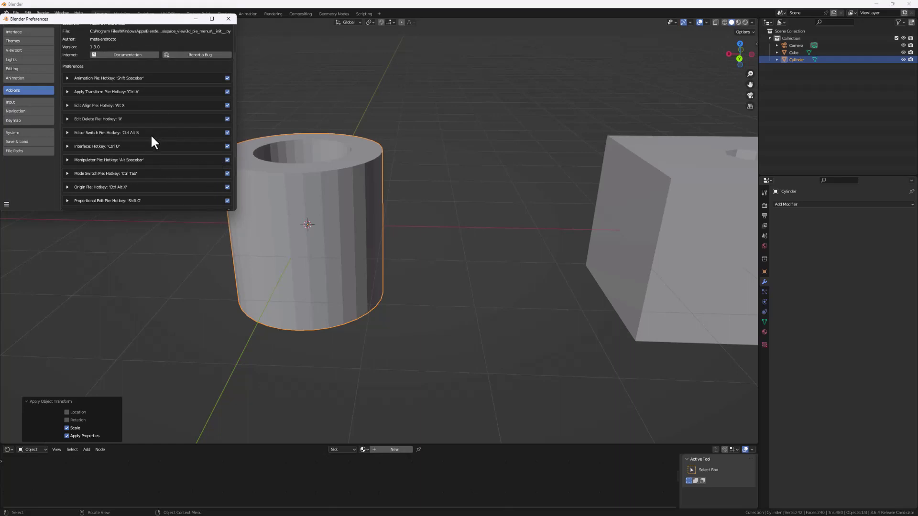
pyautogui.scroll(-4, 138, 136)
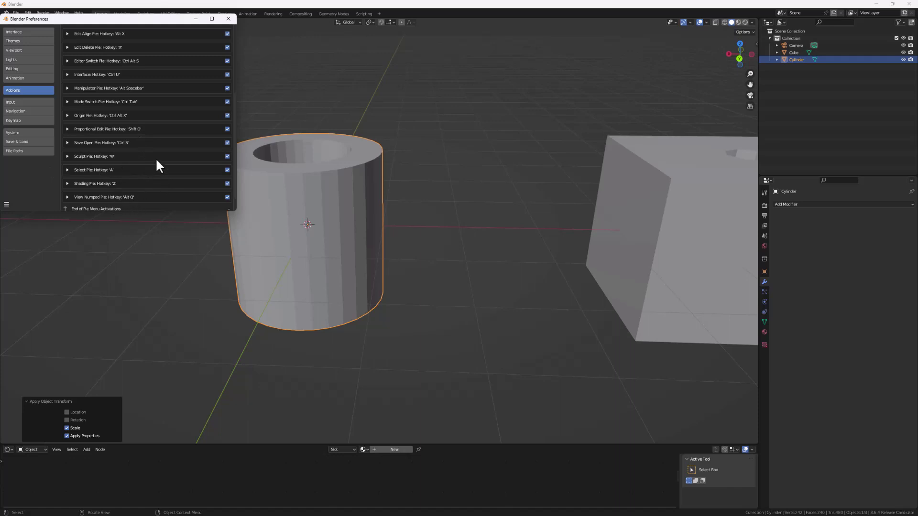
pyautogui.scroll(1, 155, 165)
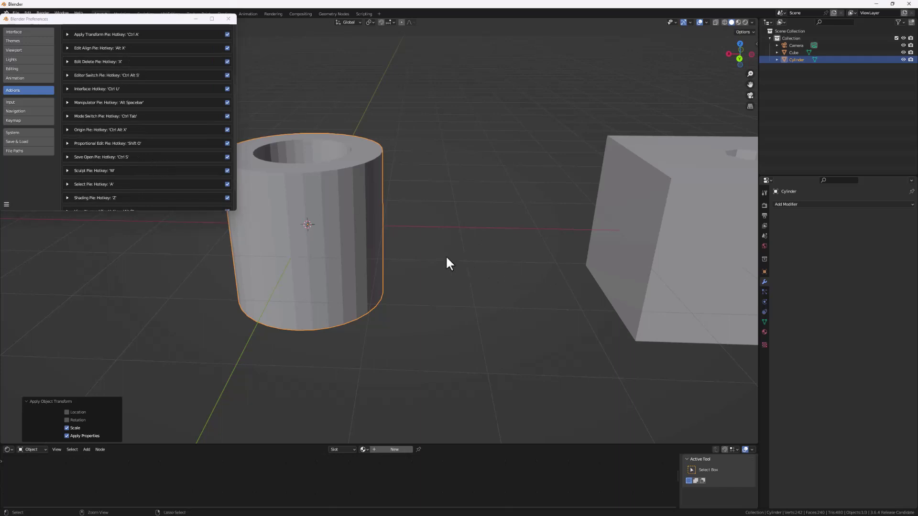
# Switch the 3D viewport to the UV Editor and back to 3D View using the Editor Switch pie menu.
pyautogui.hotkey('ctrl', 'alt', 's')
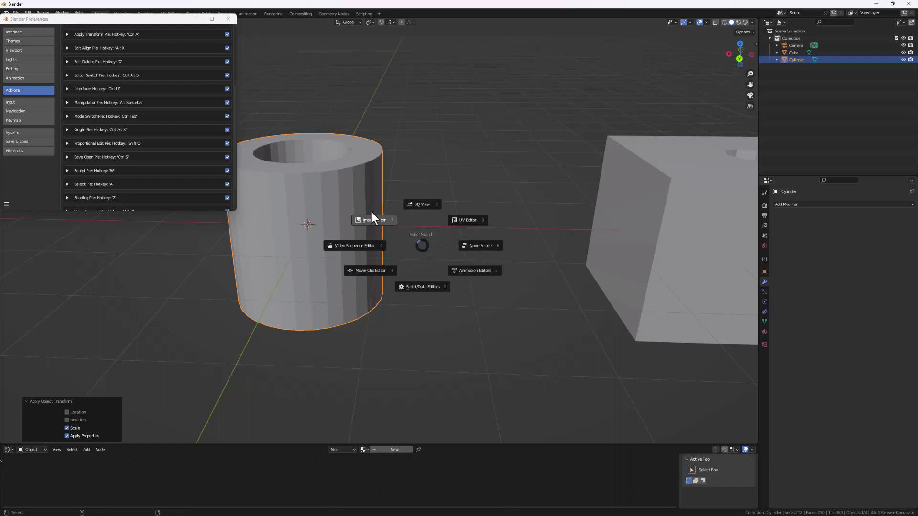
pyautogui.click(466, 220)
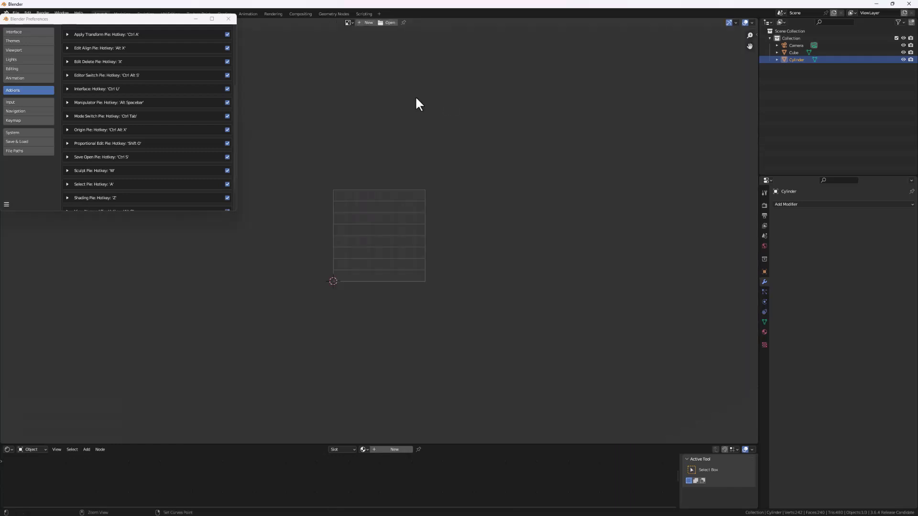
pyautogui.hotkey('ctrl', 'alt', 's')
pyautogui.click(353, 160)
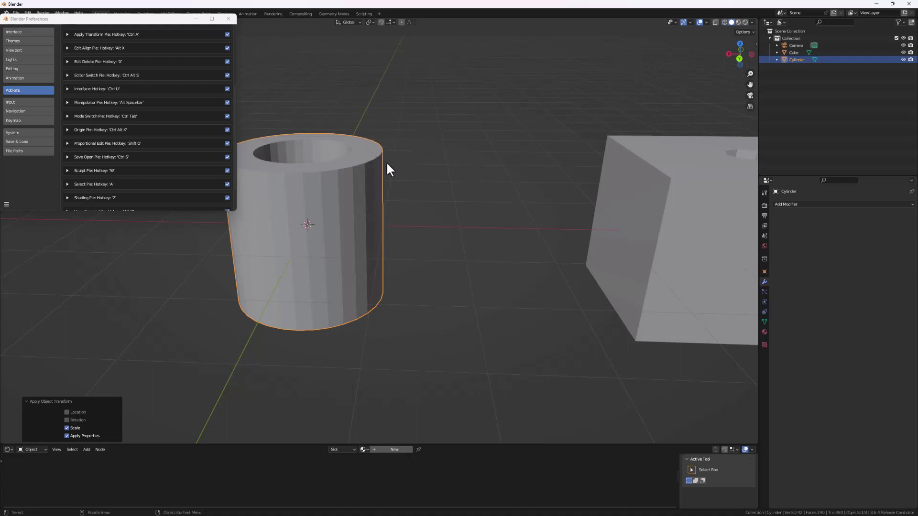
# Activate the Rotate gizmo from the Manipulator pie menu and tilt the cylinder about the Y axis so its open end faces the cube.
pyautogui.hotkey('alt', 'space')
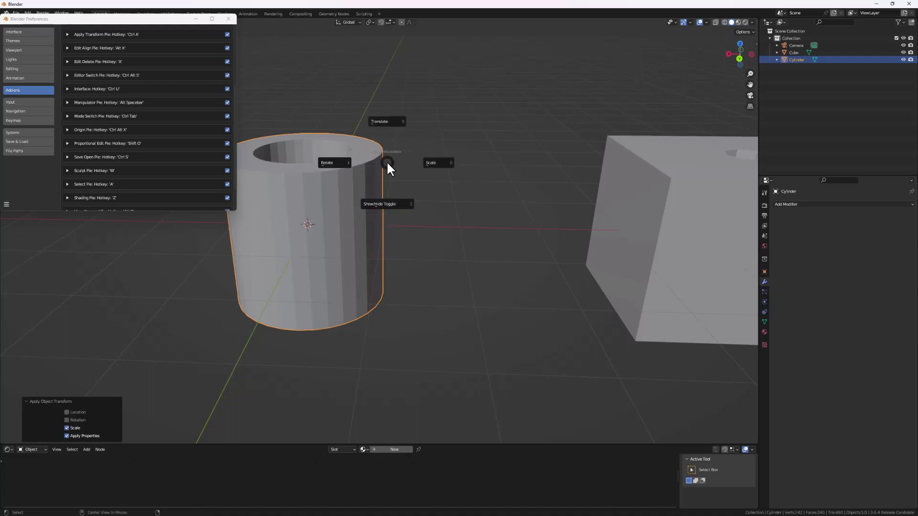
pyautogui.click(326, 164)
pyautogui.moveTo(357, 185); pyautogui.dragTo(300, 219, button='middle')
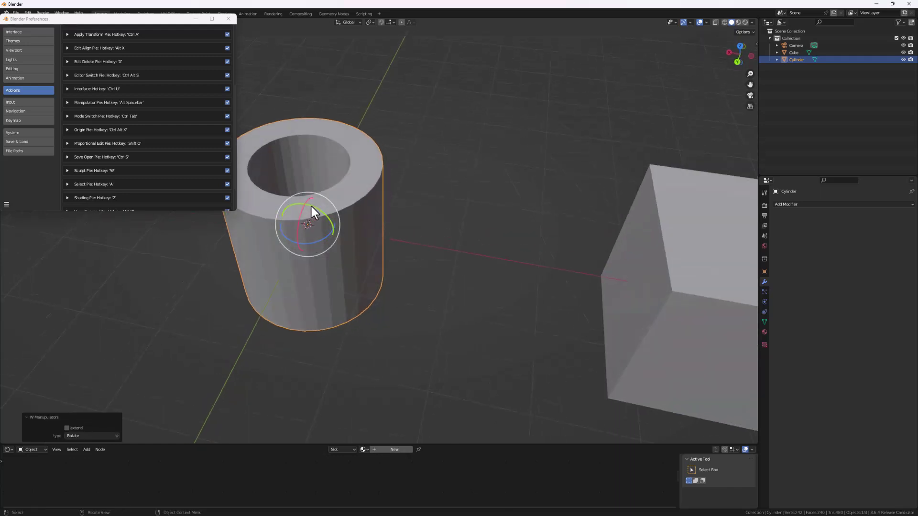
pyautogui.moveTo(311, 207); pyautogui.dragTo(339, 206)
# Using the Manipulator pie menu's gizmos, move the cylinder along the X axis toward the cube and scale it uniformly by about 1.017.
pyautogui.hotkey('alt', 'space')
pyautogui.click(287, 209)
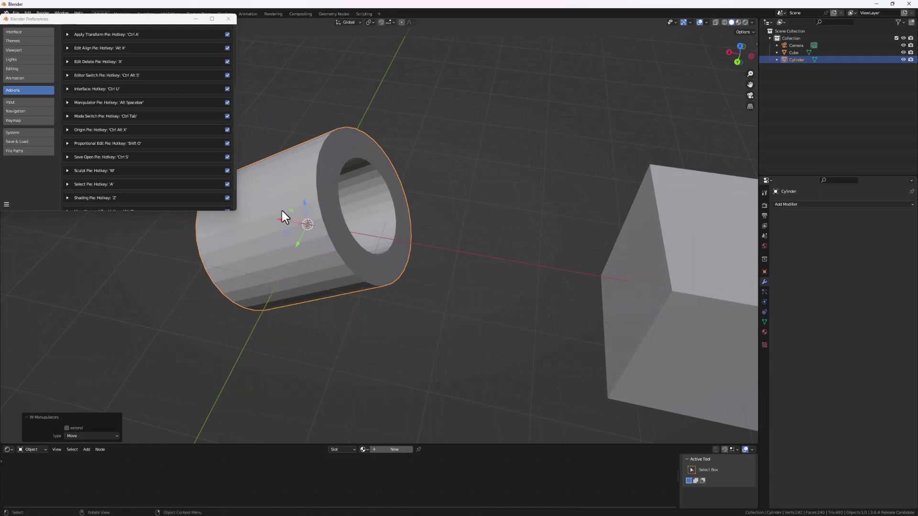
pyautogui.moveTo(282, 221); pyautogui.dragTo(329, 211)
pyautogui.hotkey('alt', 'space')
pyautogui.click(371, 229)
# Review the remaining pie menu hotkeys and close the Preferences window.
pyautogui.scroll(-3, 121, 124)
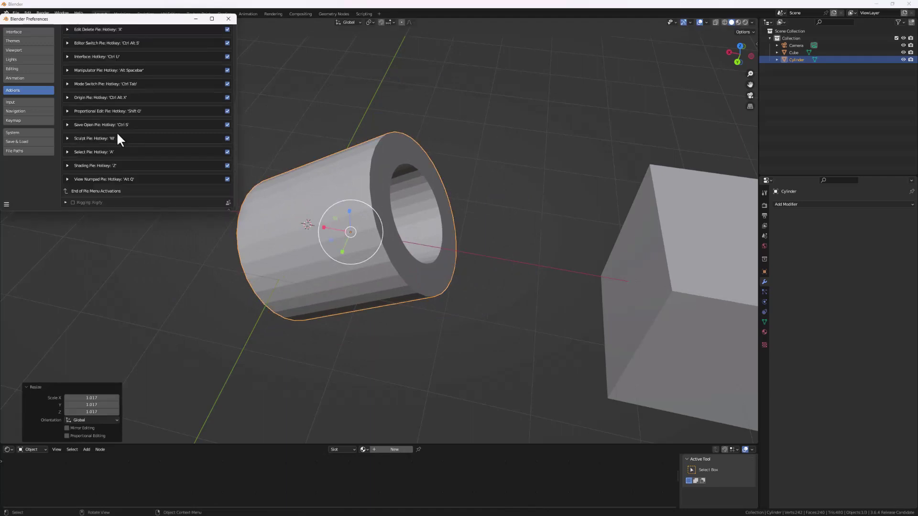
pyautogui.scroll(1, 208, 122)
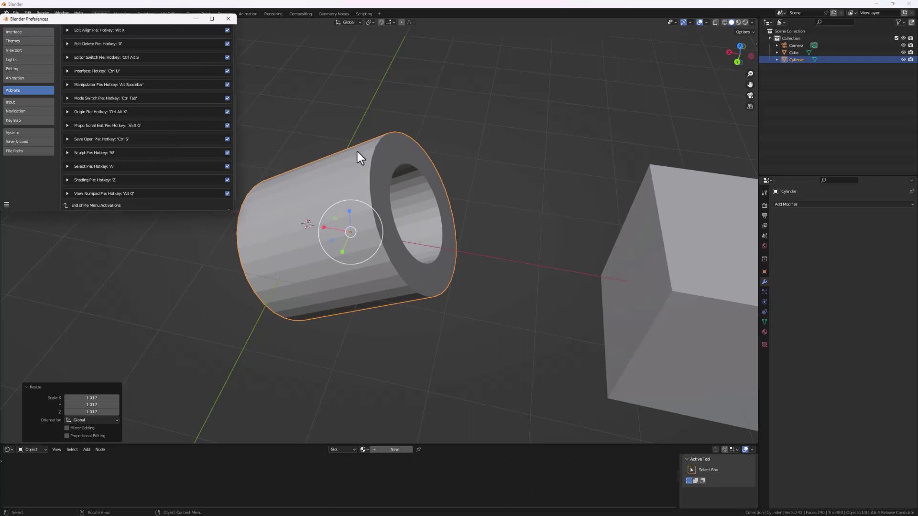
pyautogui.click(504, 226)
pyautogui.click(374, 234)
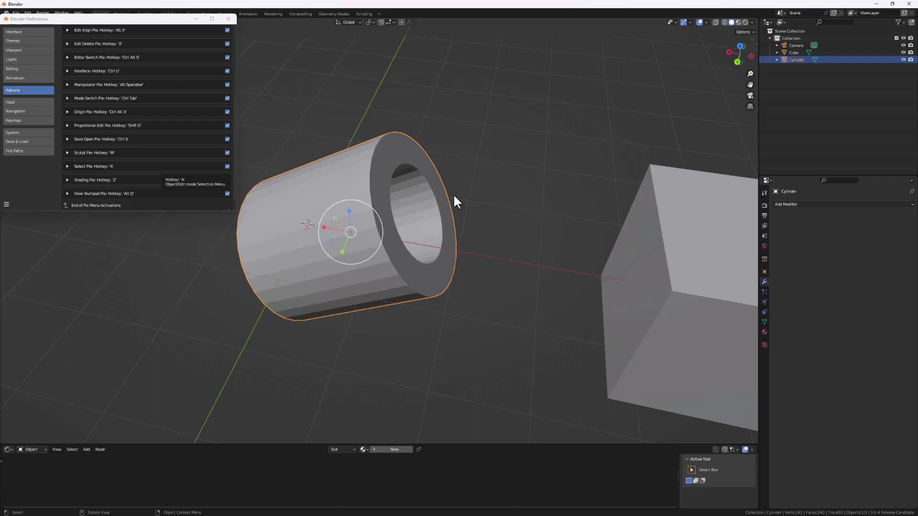
pyautogui.click(228, 18)
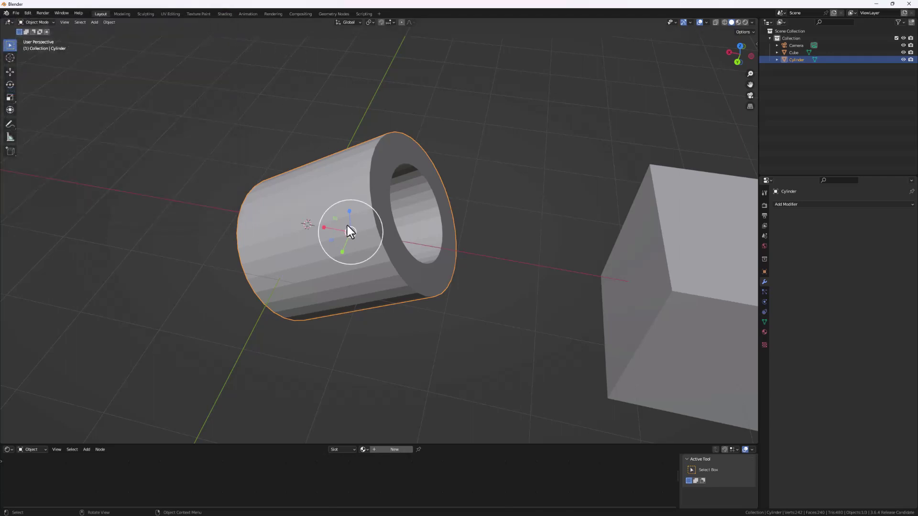